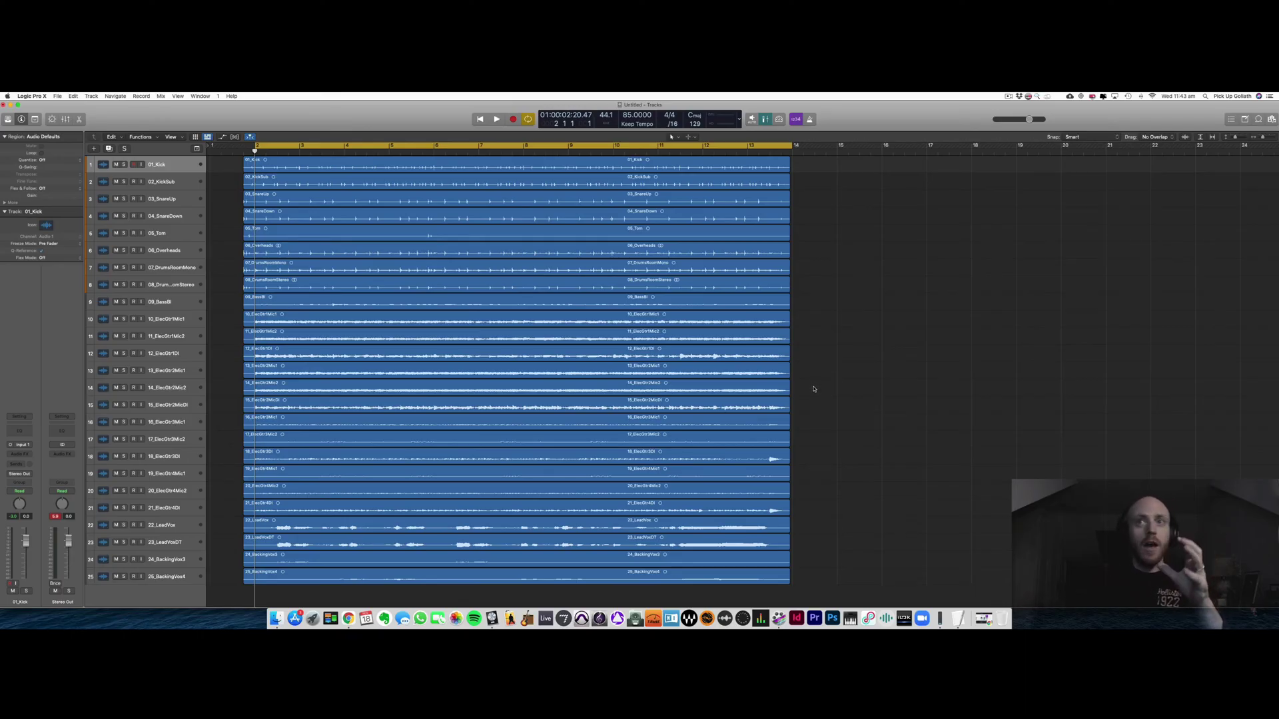
Step: Rename the first four tracks Kick, Kick Sub, Snare Top and Snare Bot
left_click(814, 386)
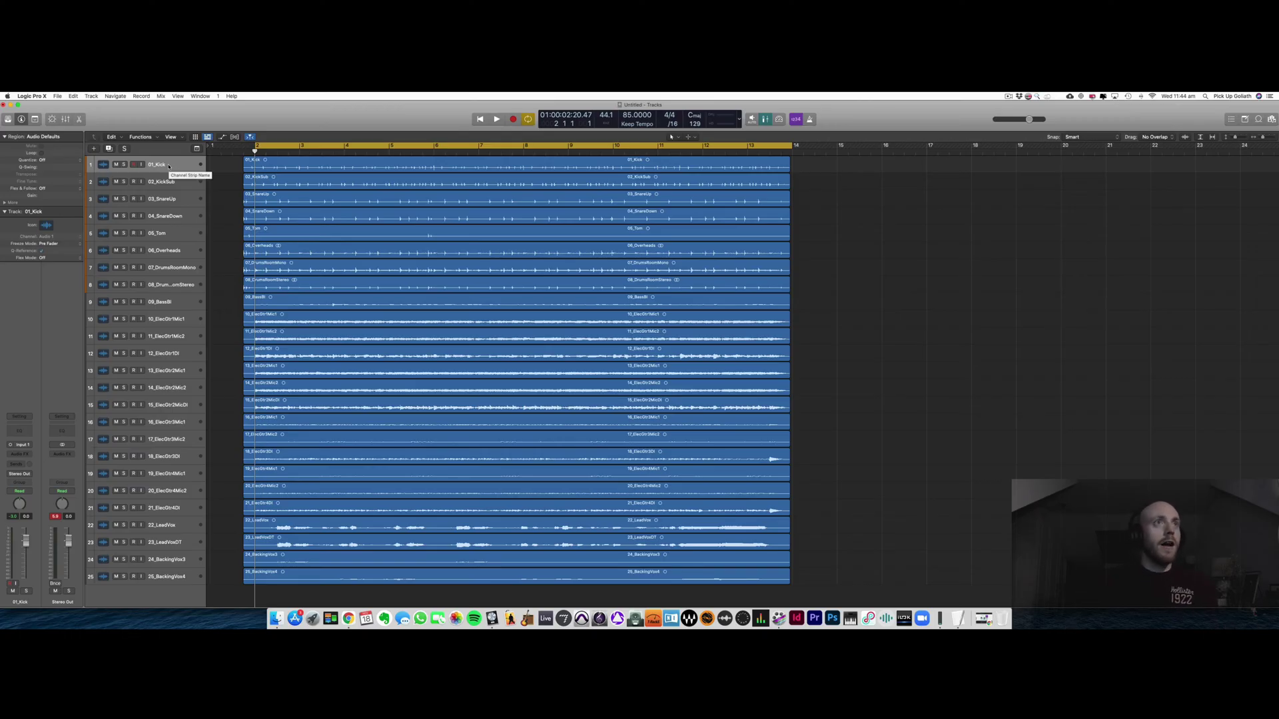
double_click(169, 167)
type("Kick")
key("Tab")
type("Kick Sub")
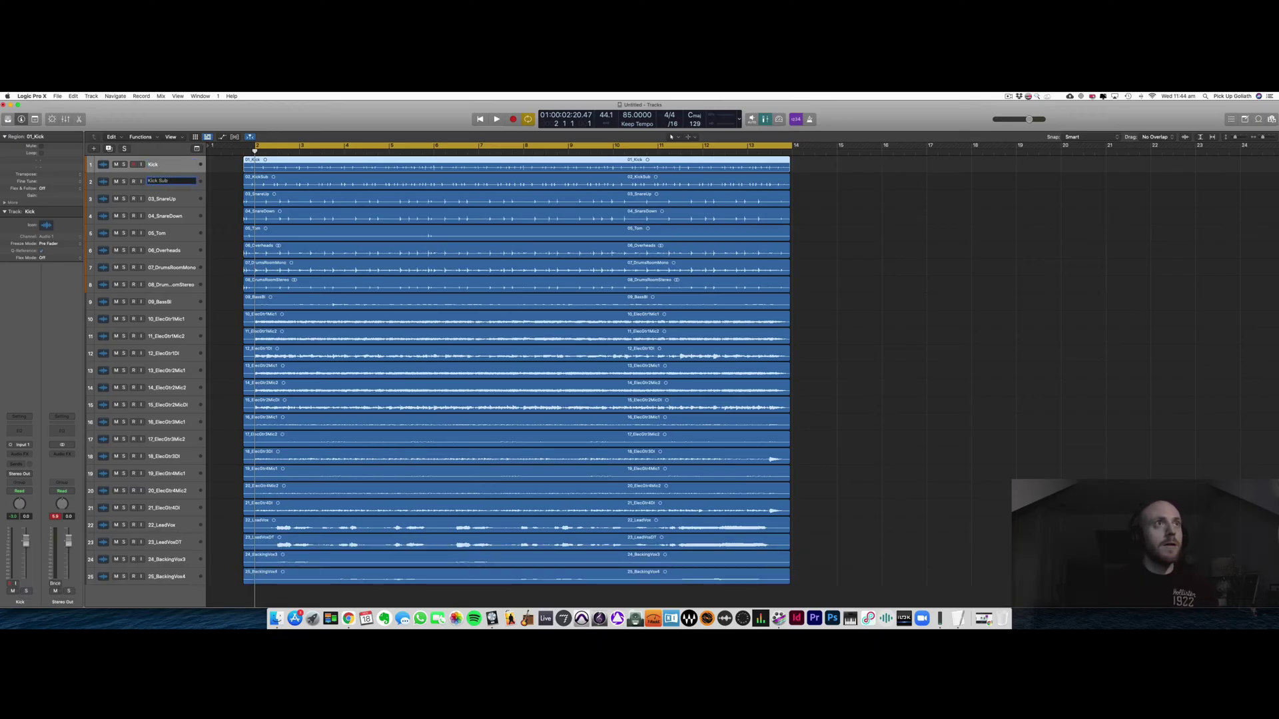
key("Tab")
type("Snare Top")
key("Tab")
type("Snare Bot")
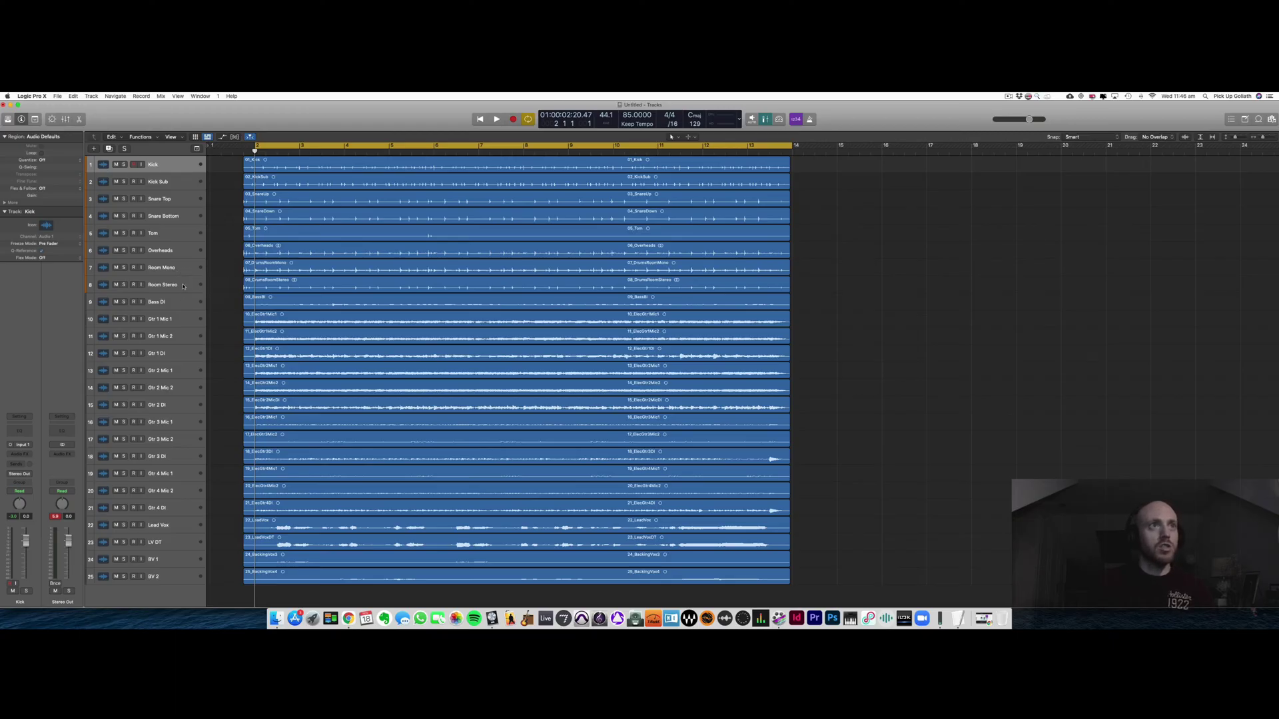
Step: Select tracks from Room Stereo through BV 2 and show the Mixer beneath the tracks
left_click(184, 286)
left_click(181, 302)
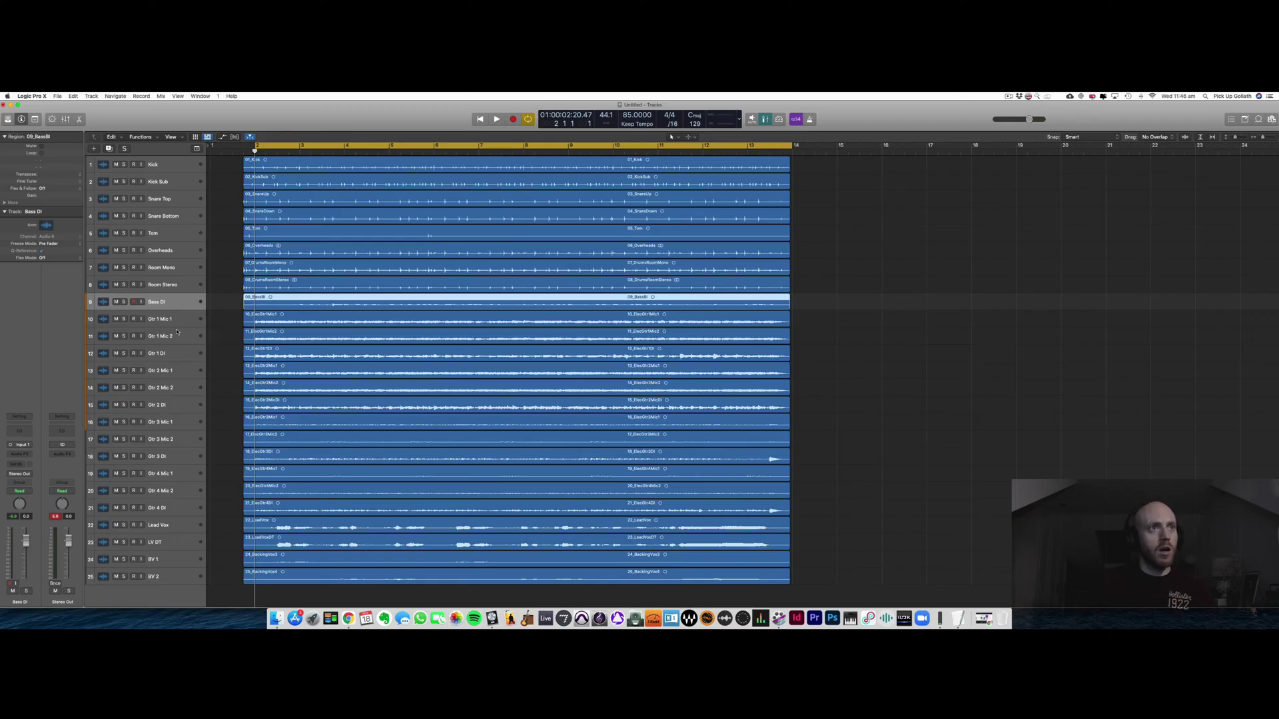
left_click(173, 527)
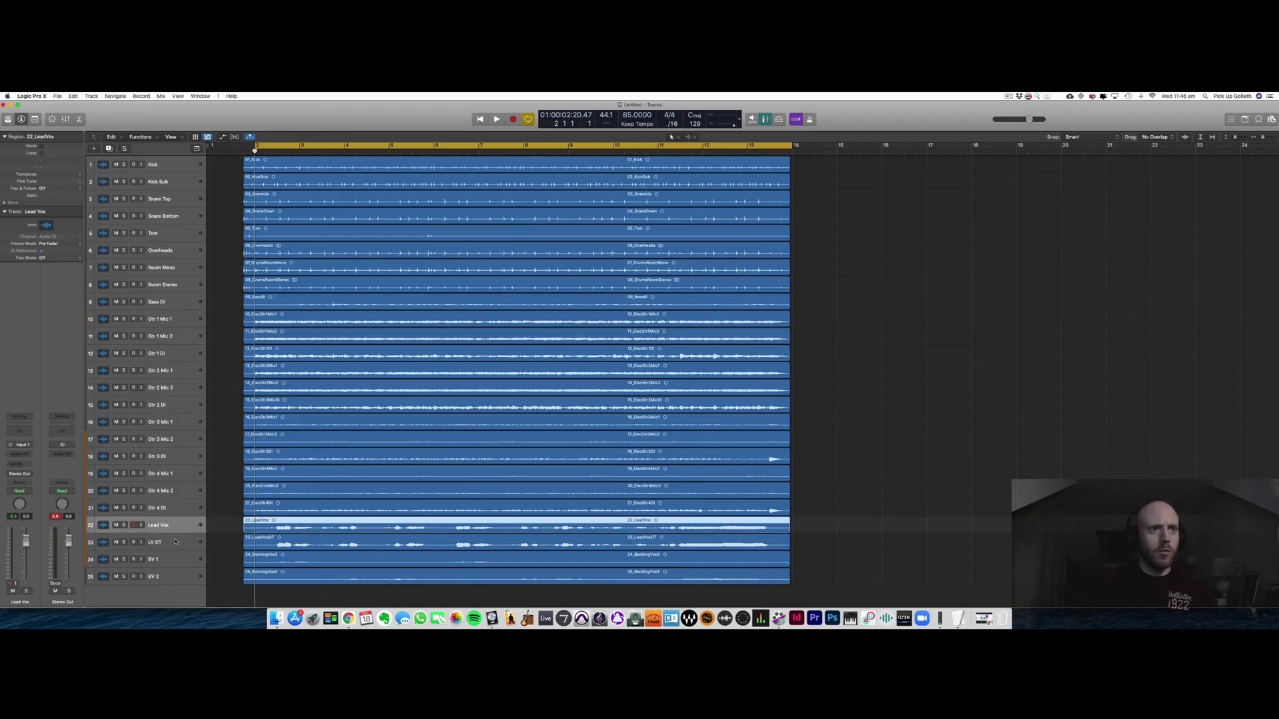
left_click(174, 542)
left_click(174, 560)
left_click(174, 578)
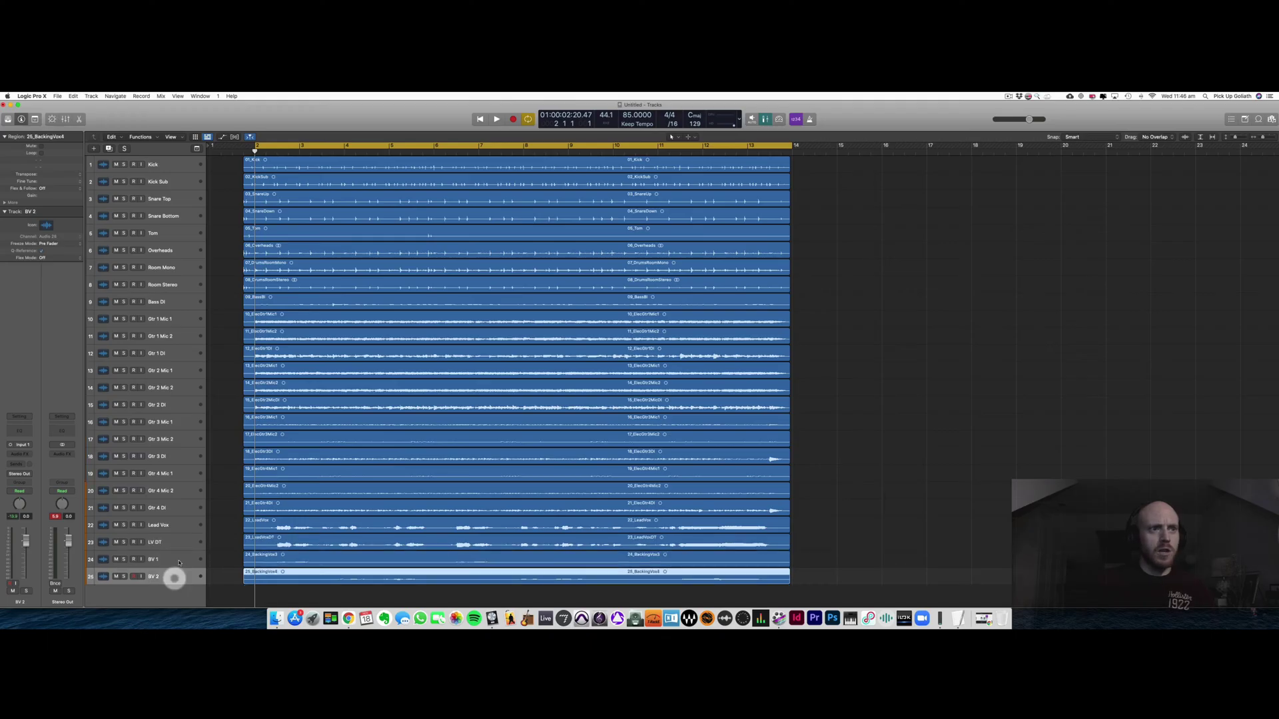
left_click(219, 536)
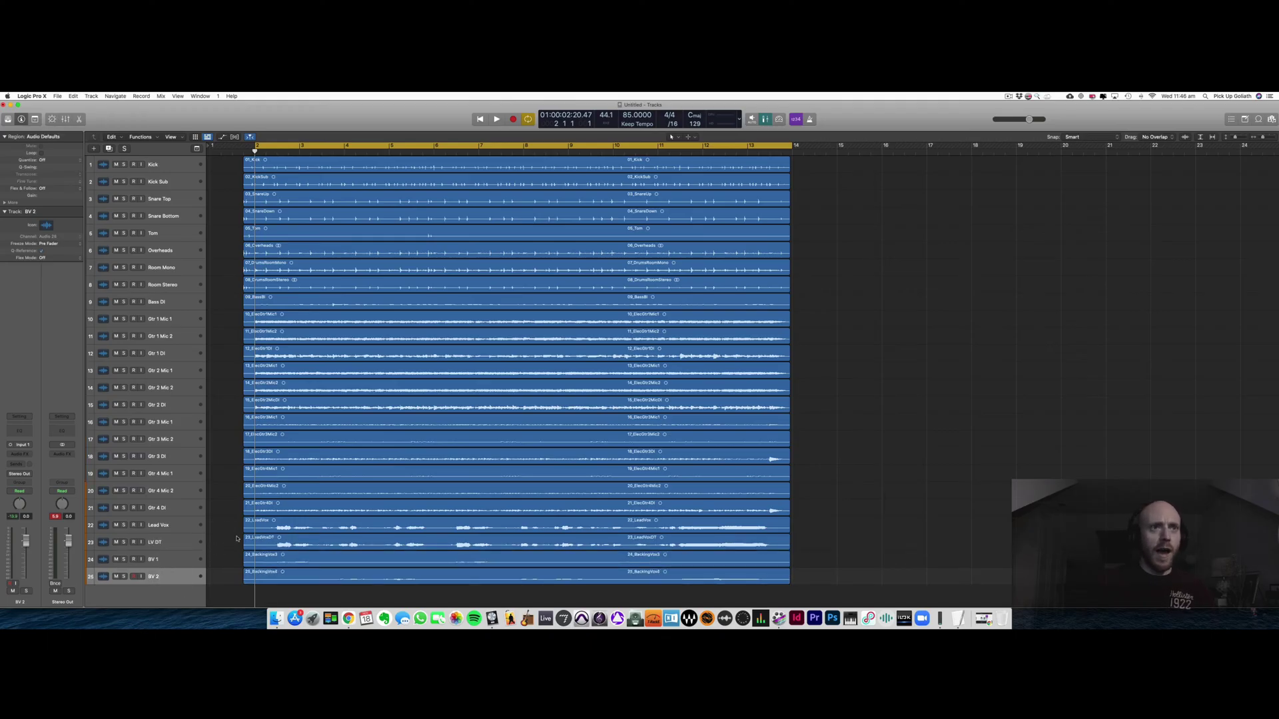
key("x")
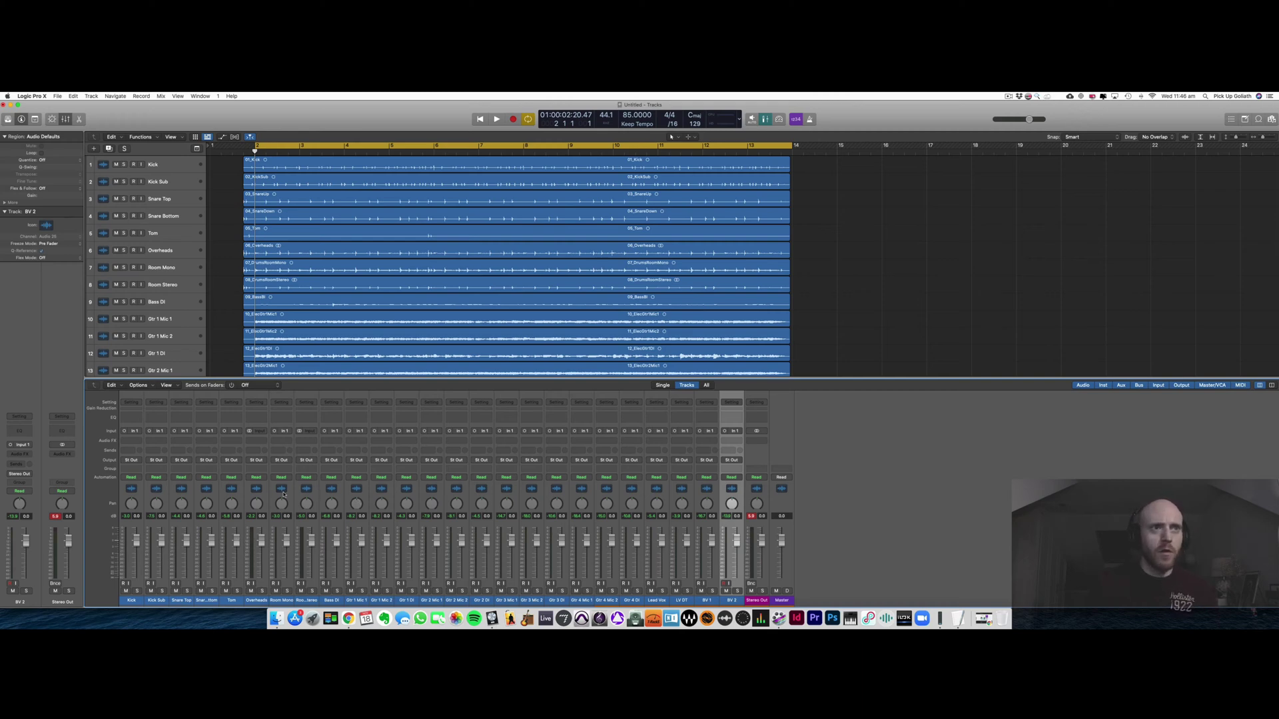
Step: Select all channels from Kick through BV 2 and set their inputs to No Input
left_click(328, 345)
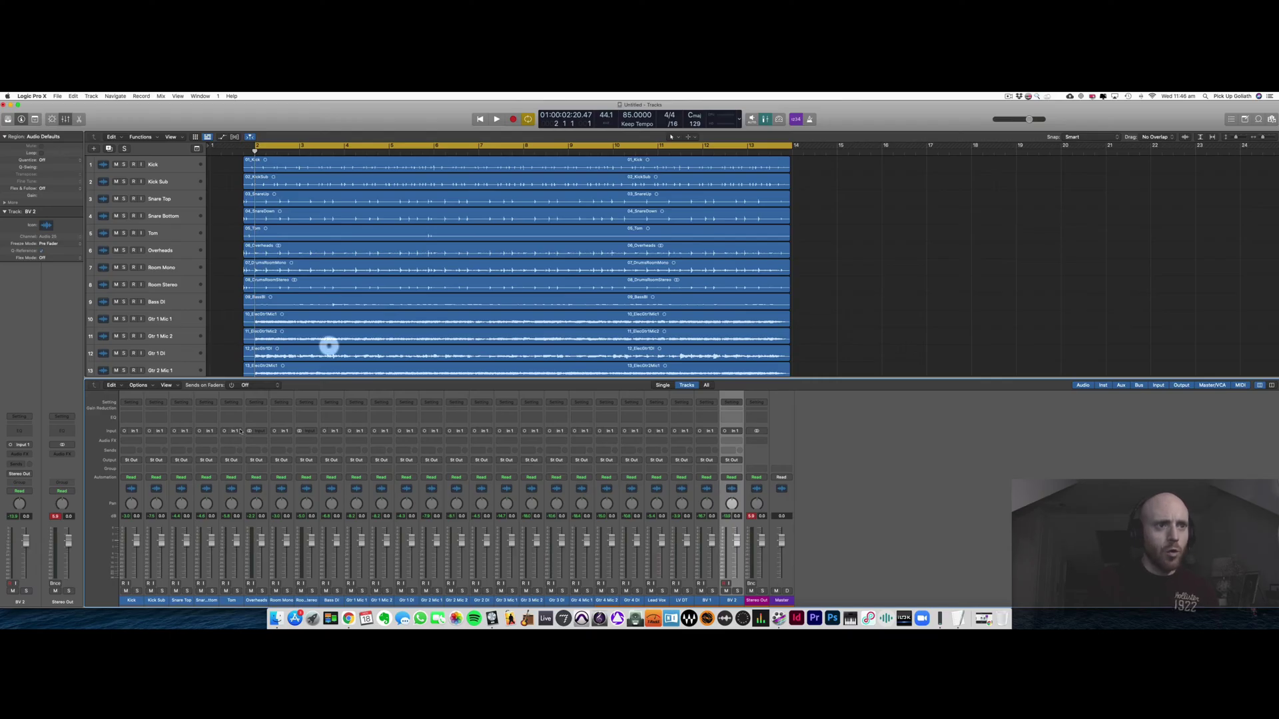
left_click(265, 497)
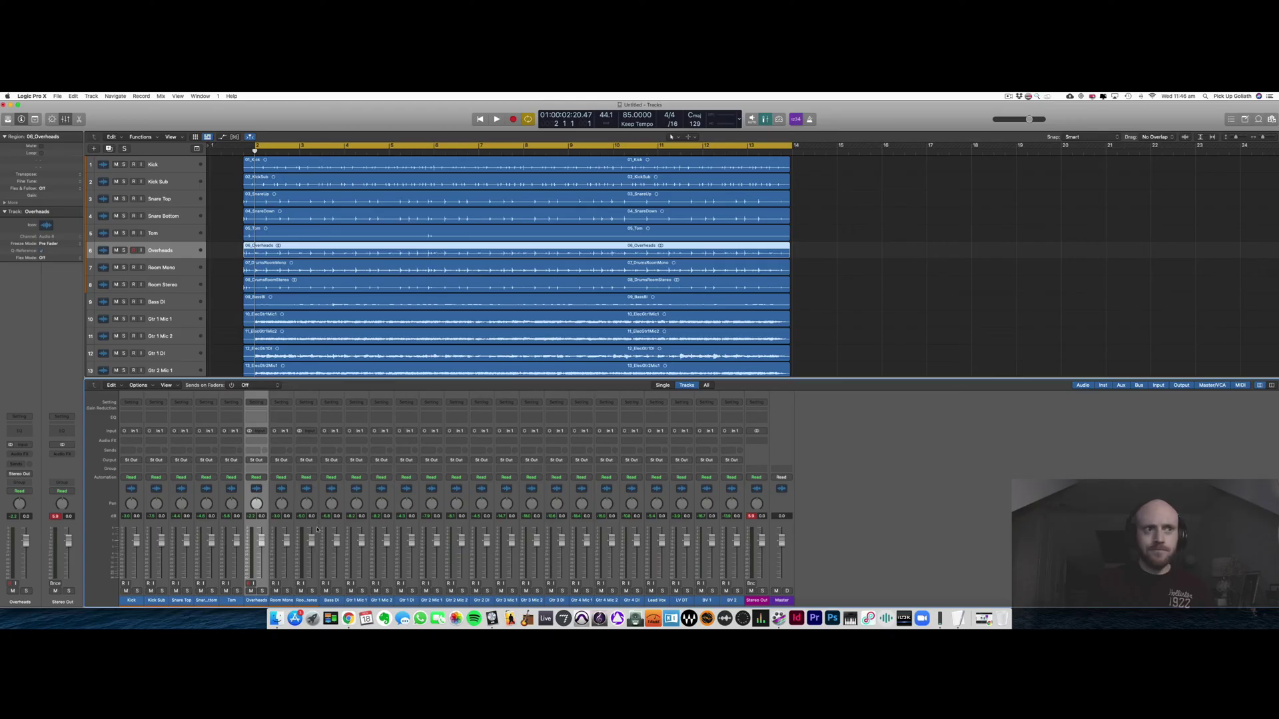
left_click(142, 524)
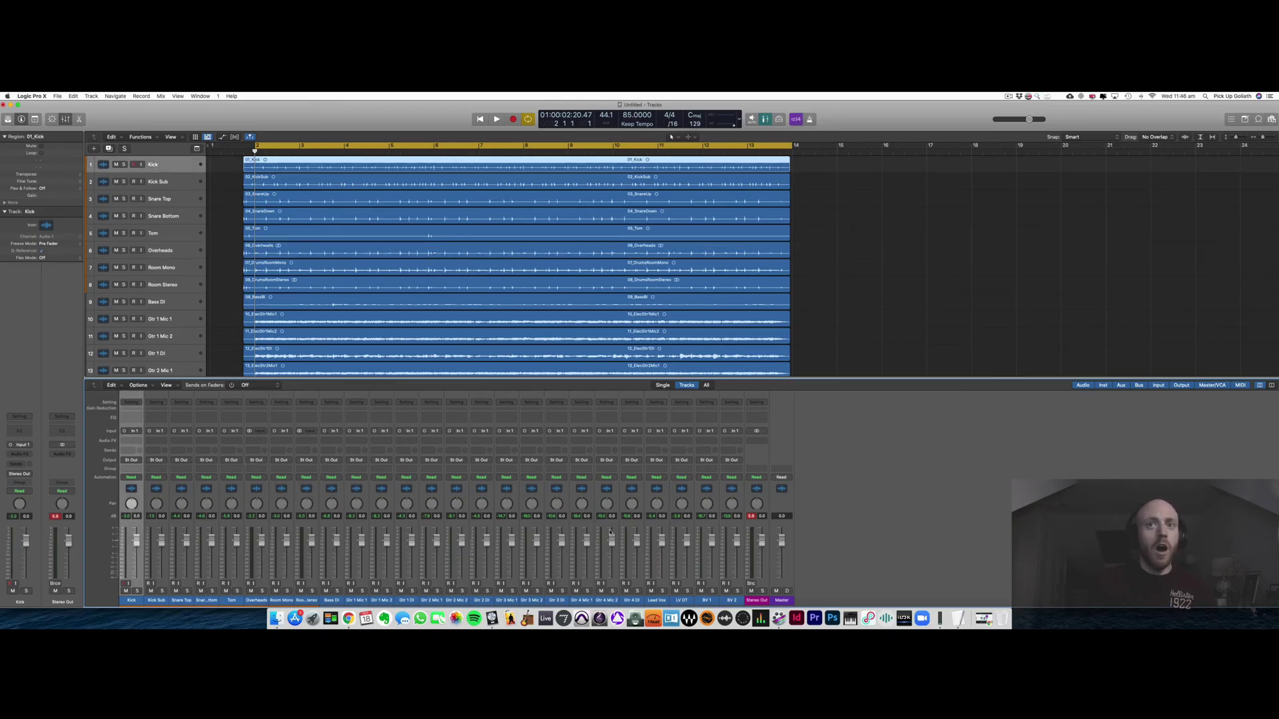
left_click(726, 525, "shift")
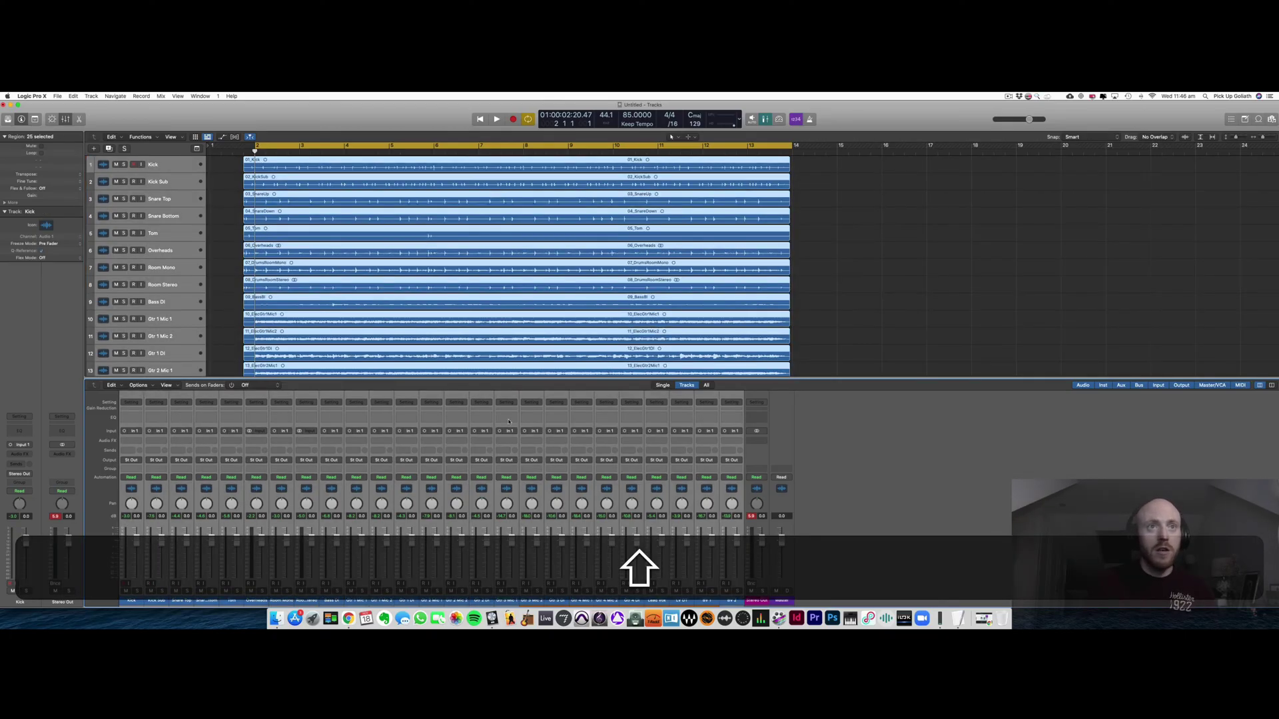
left_click(464, 432)
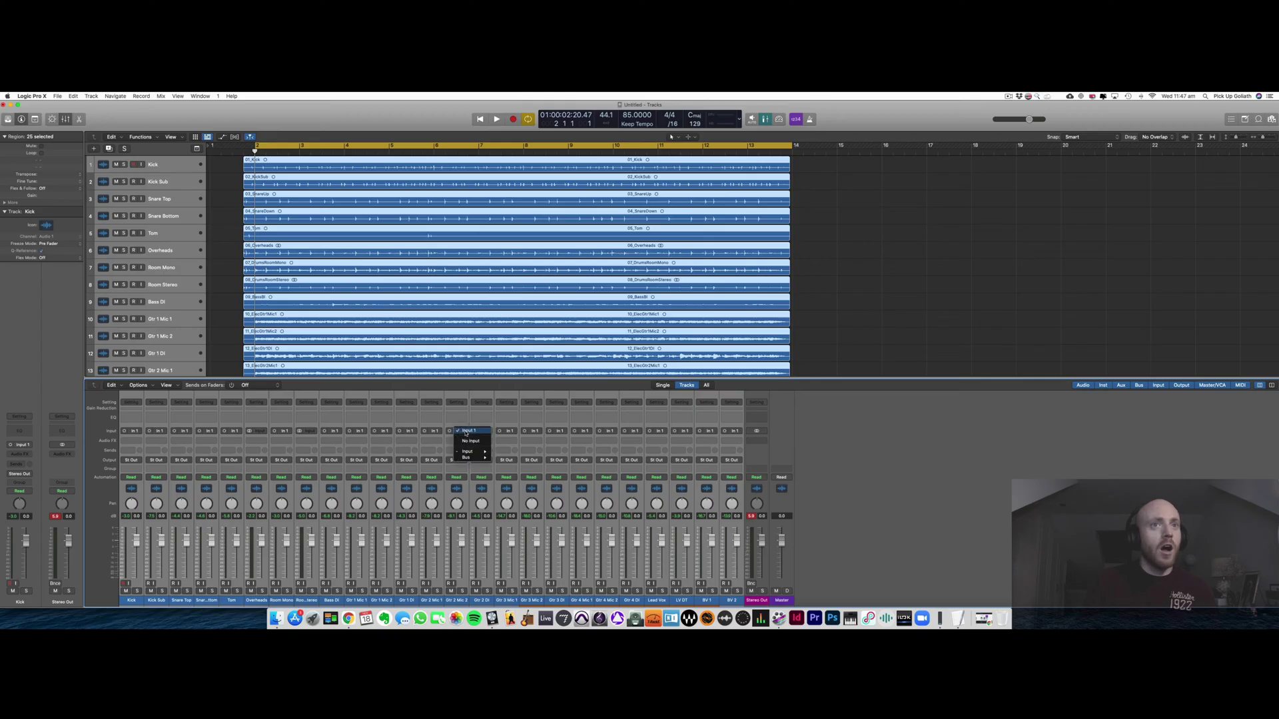
left_click(468, 441)
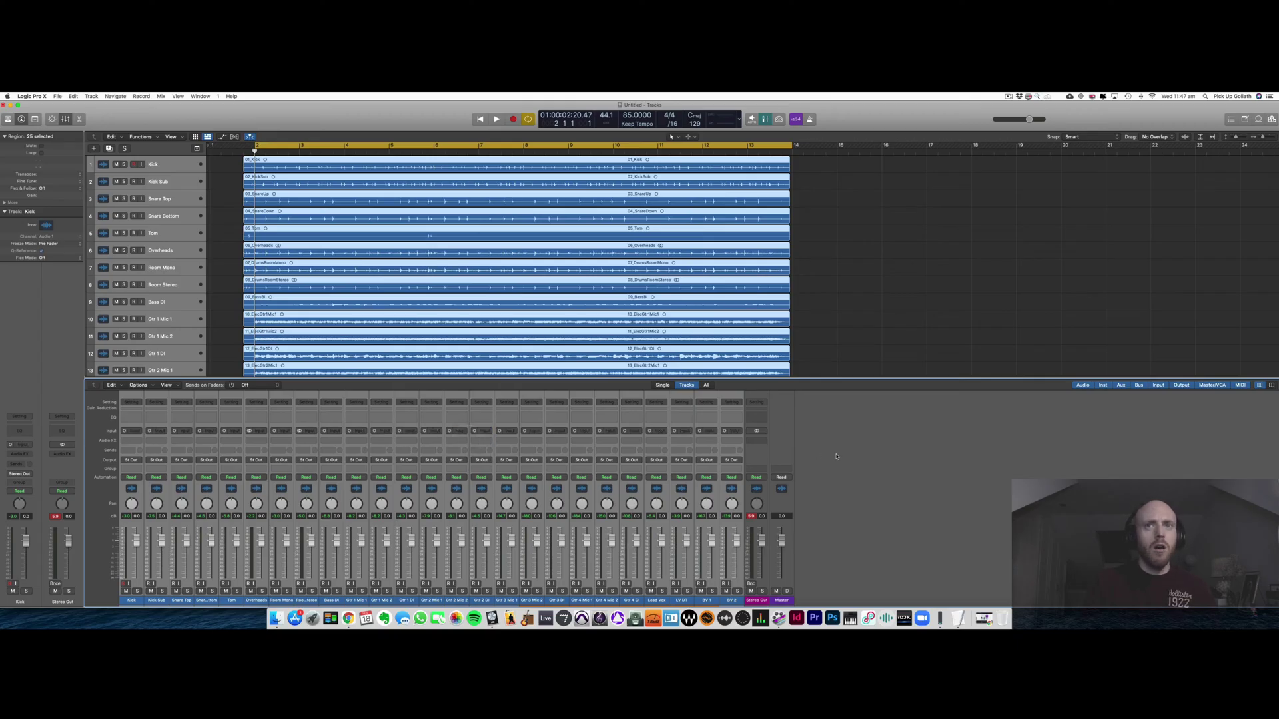
left_click(842, 456)
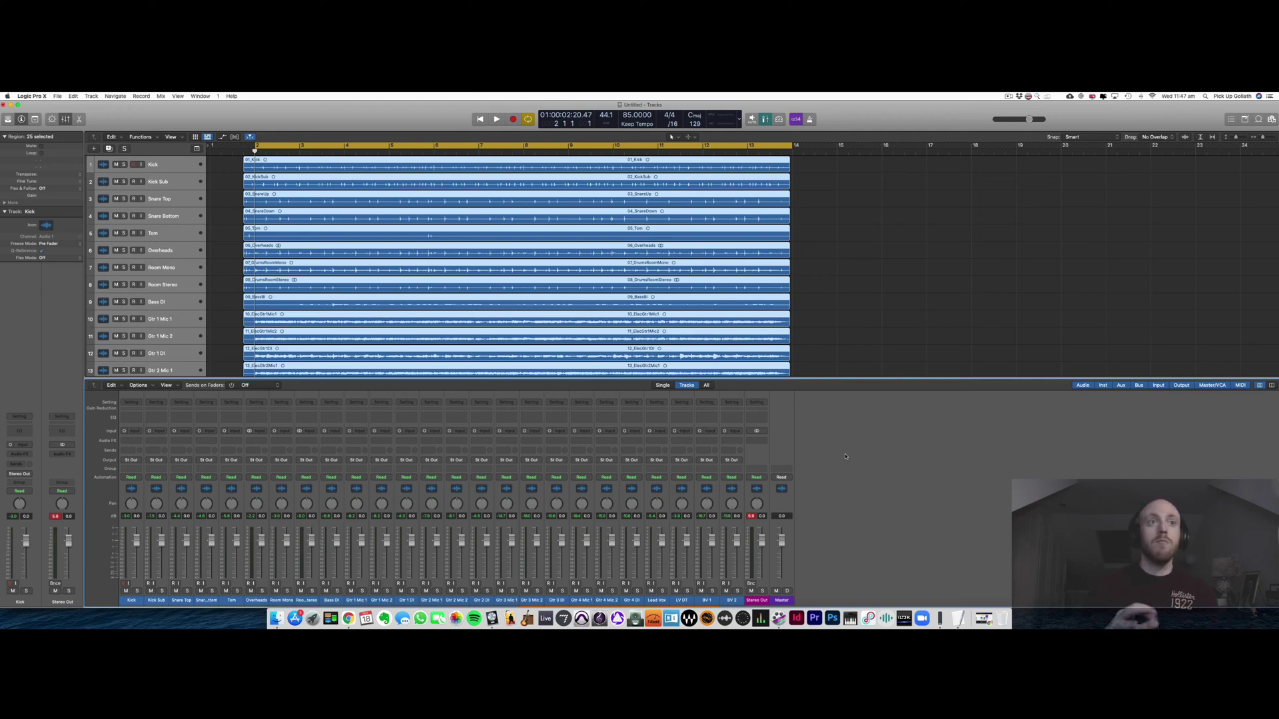
Step: Hide the mixer, select all regions and name them by their tracks
key("x")
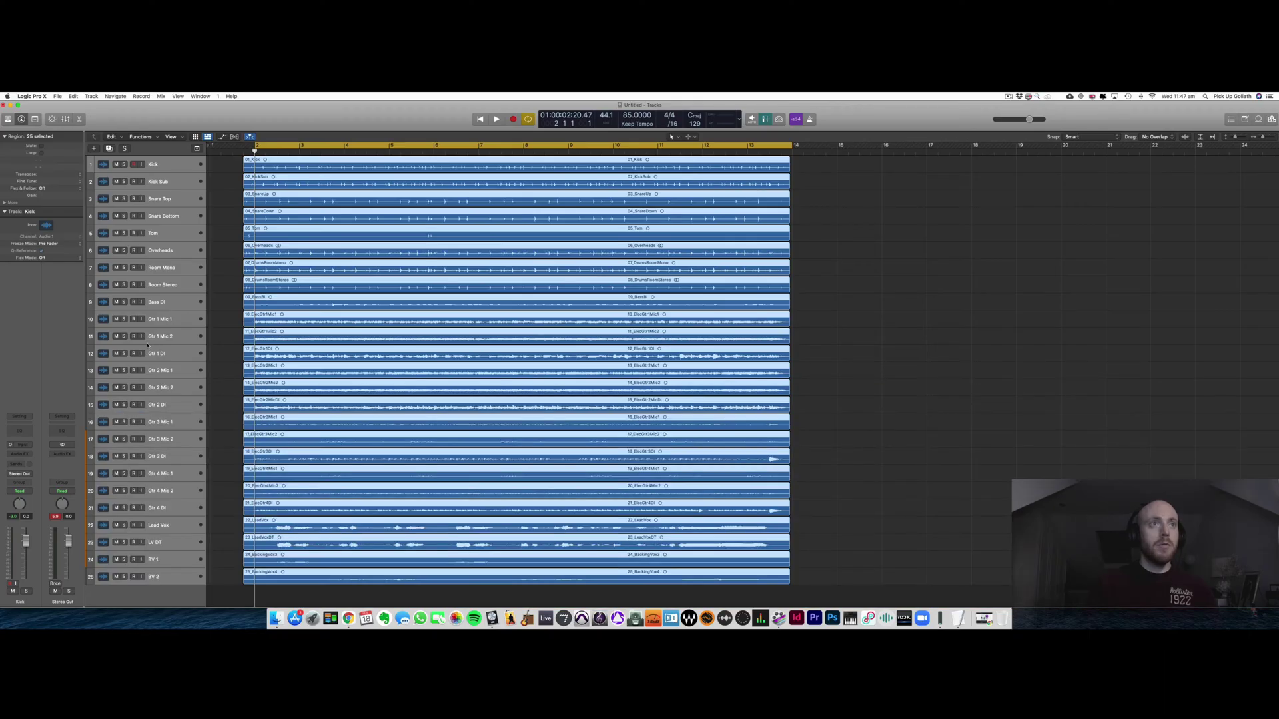
left_click(220, 303)
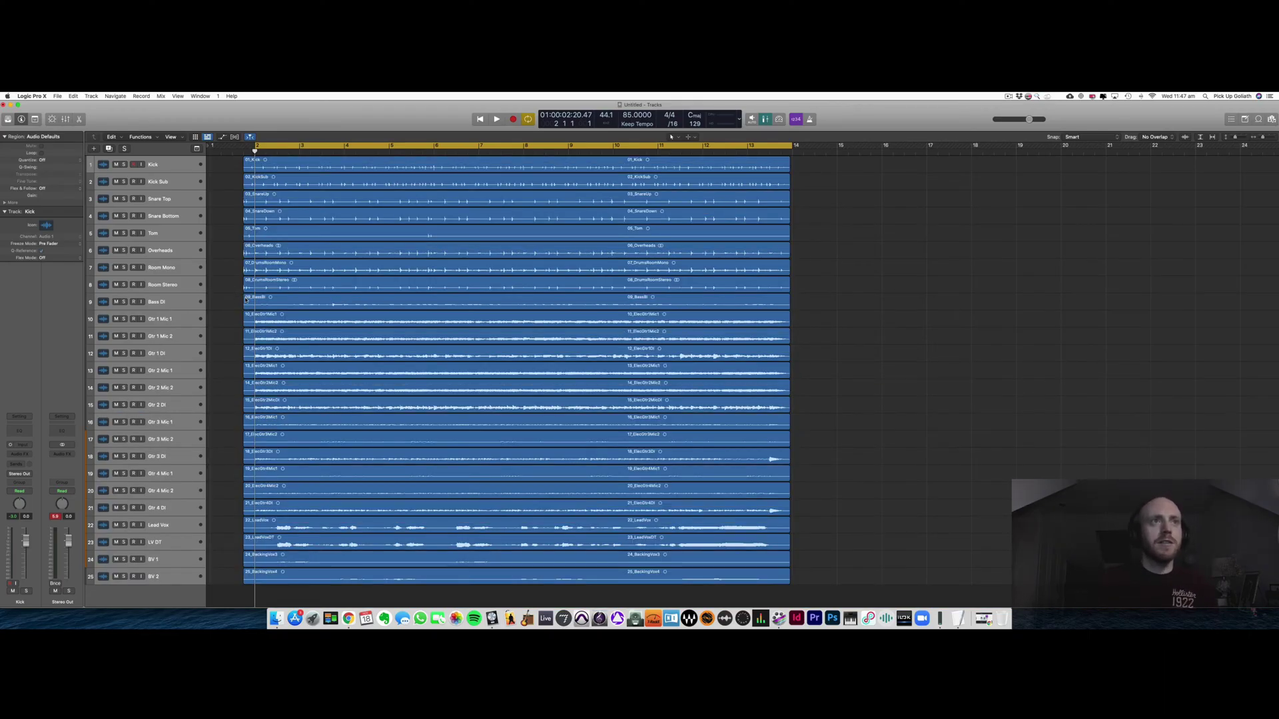
left_click(176, 283)
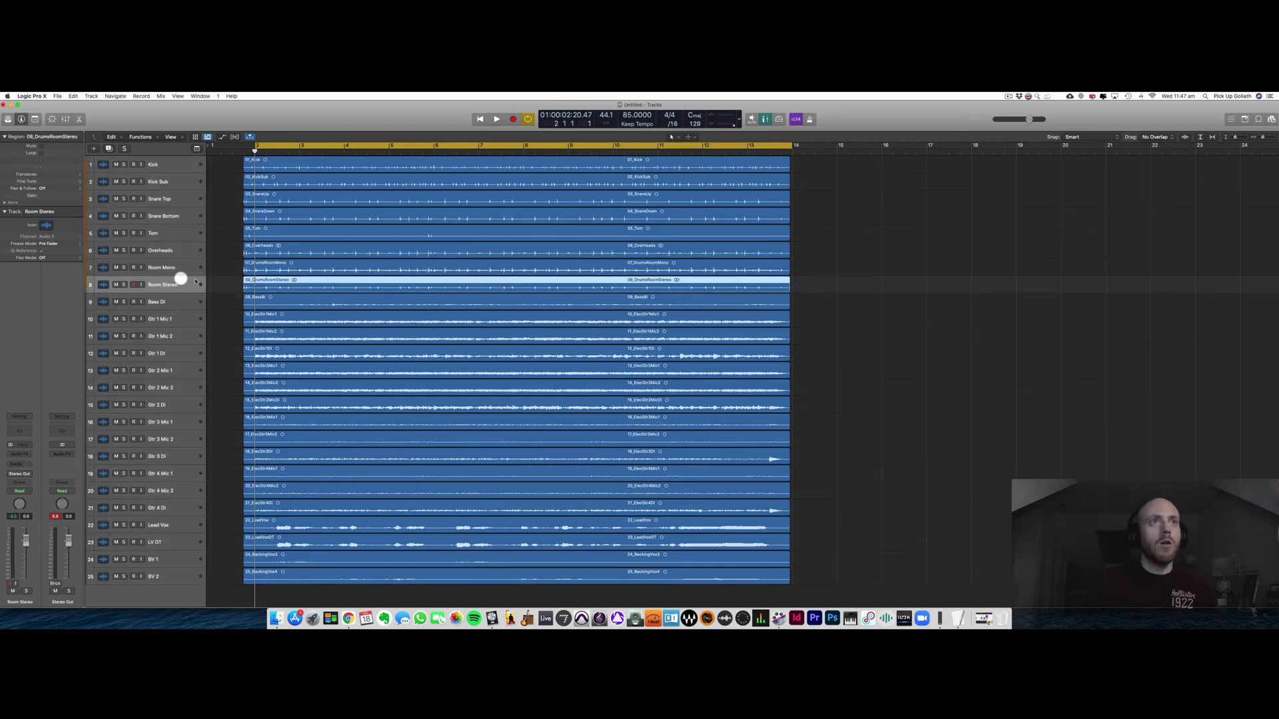
key("super+a")
right_click(345, 284)
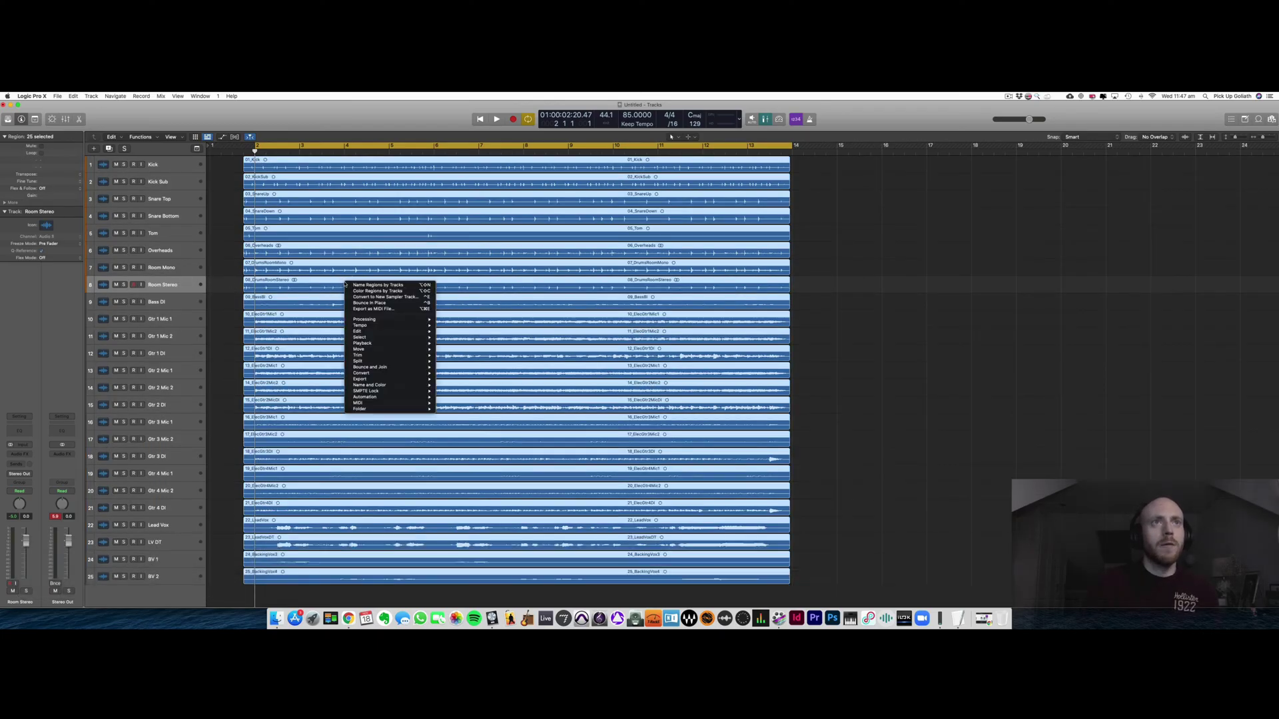
left_click(378, 285)
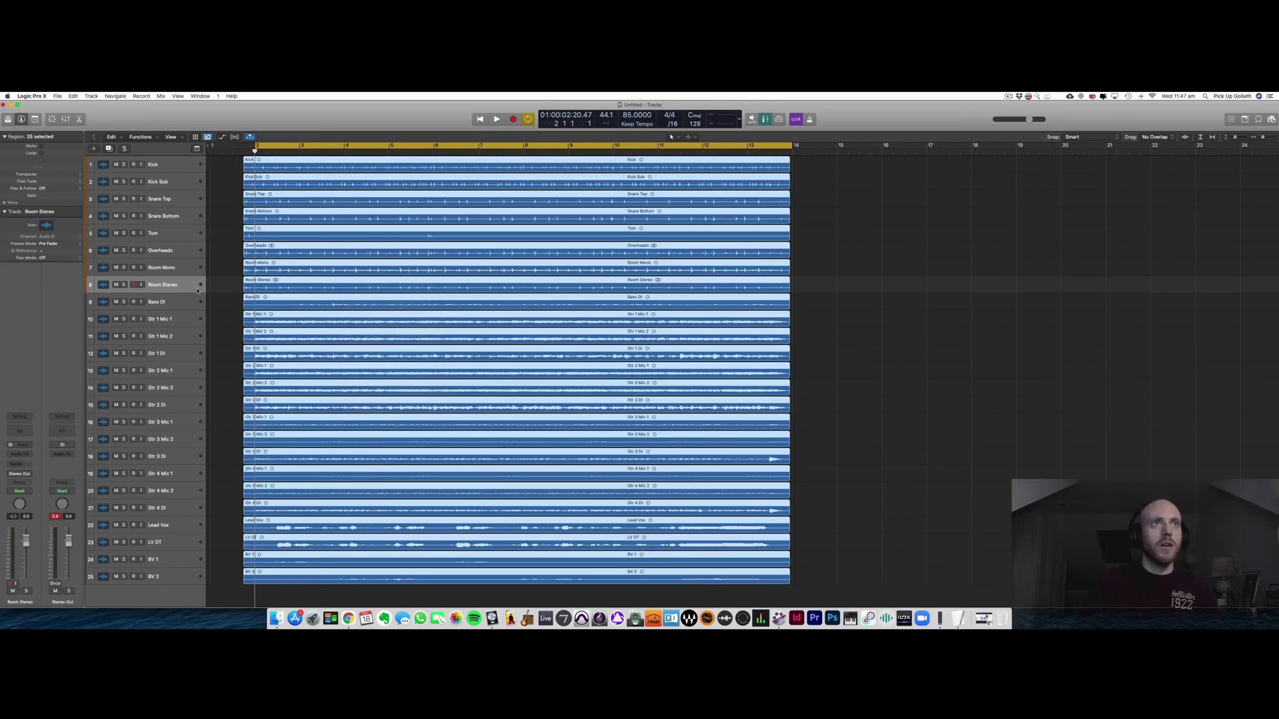
left_click(226, 265)
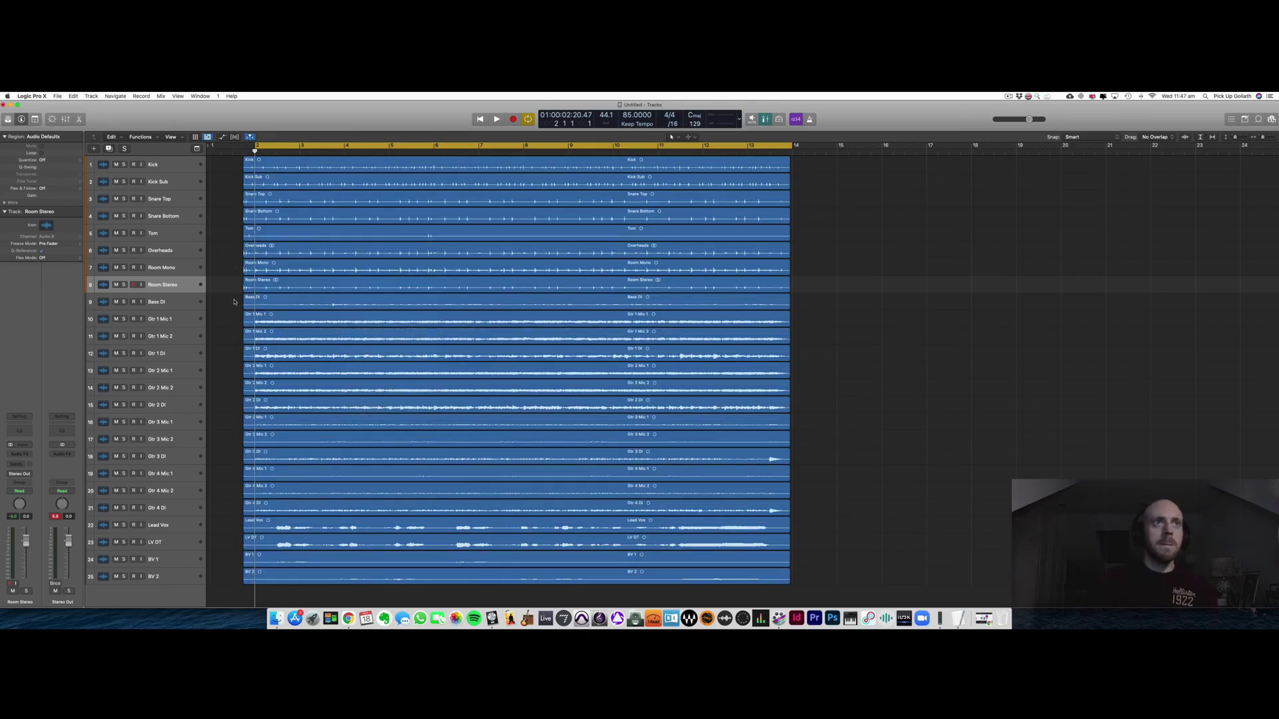
left_click(234, 301)
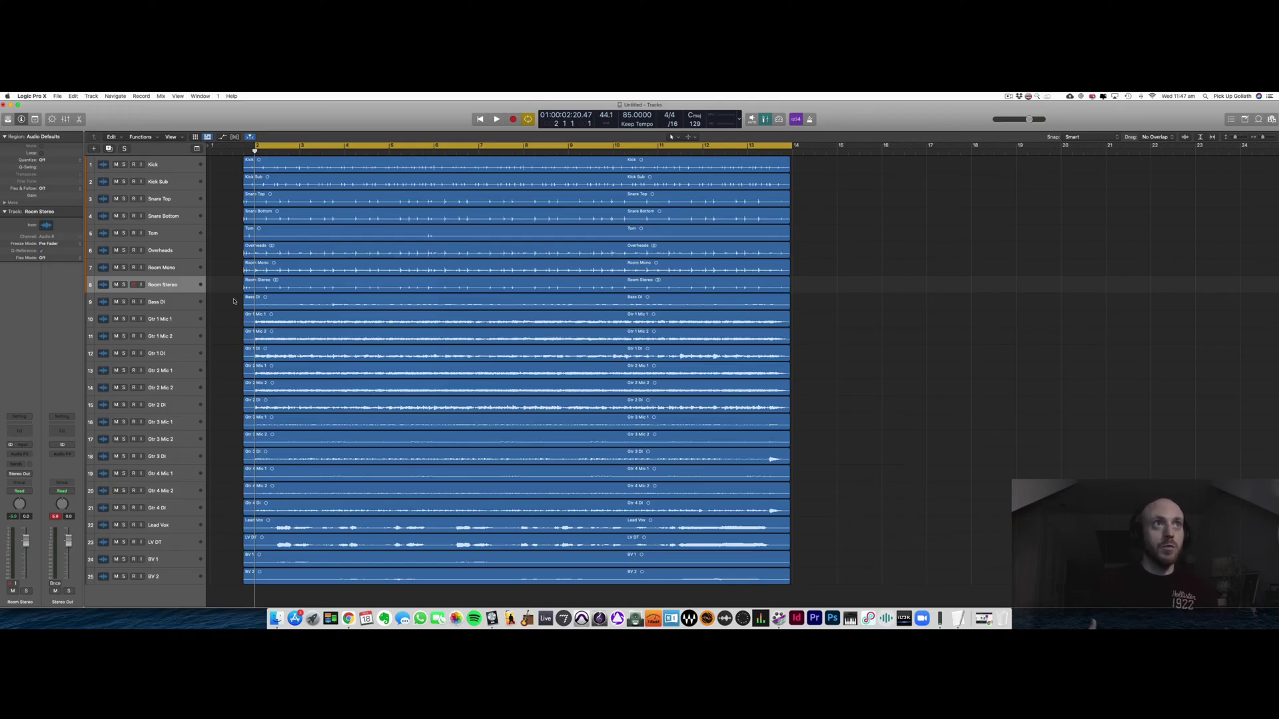
Step: Group Kick through Room Stereo into a summing stack named DRUMS
left_click(186, 170)
left_click(186, 285, "shift")
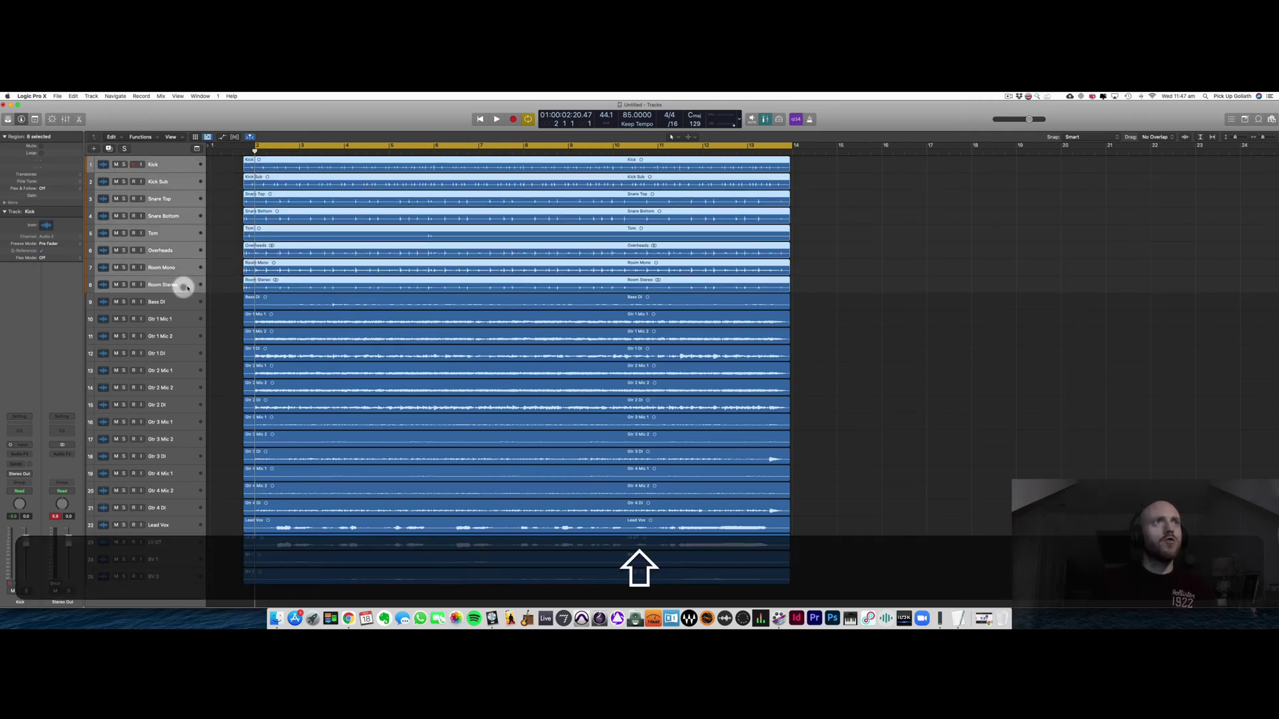
right_click(186, 285)
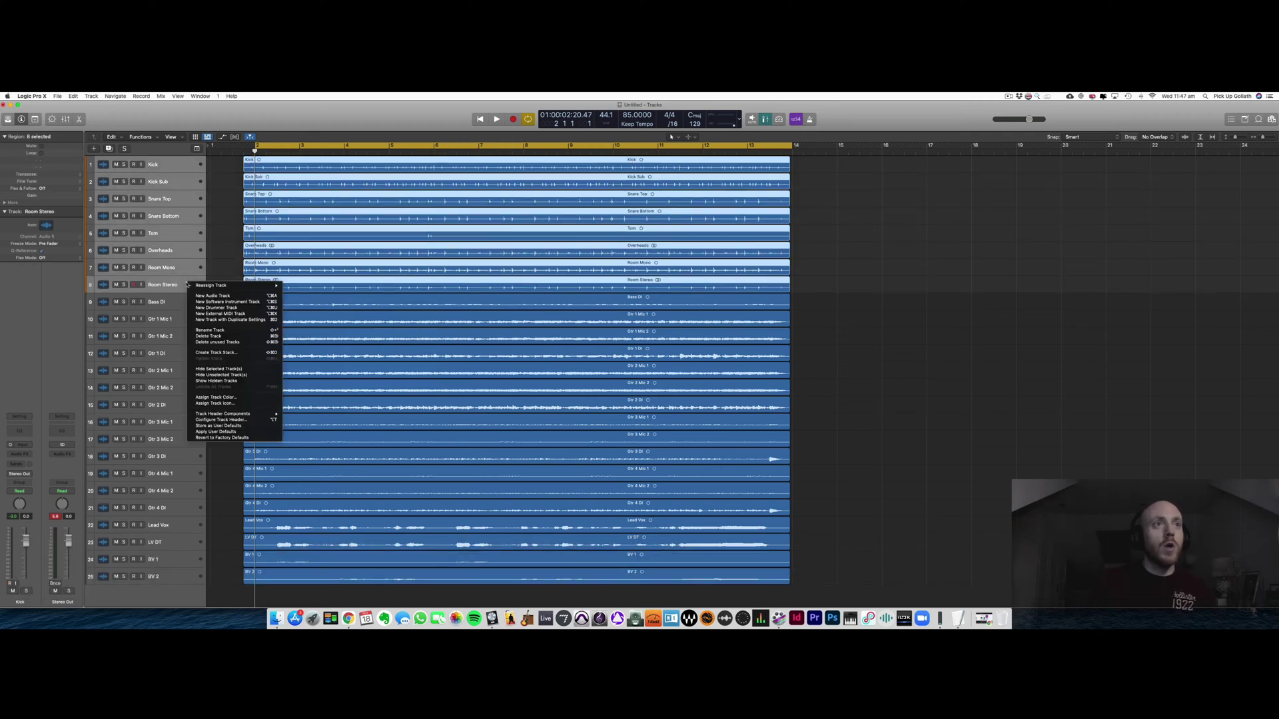
left_click(224, 353)
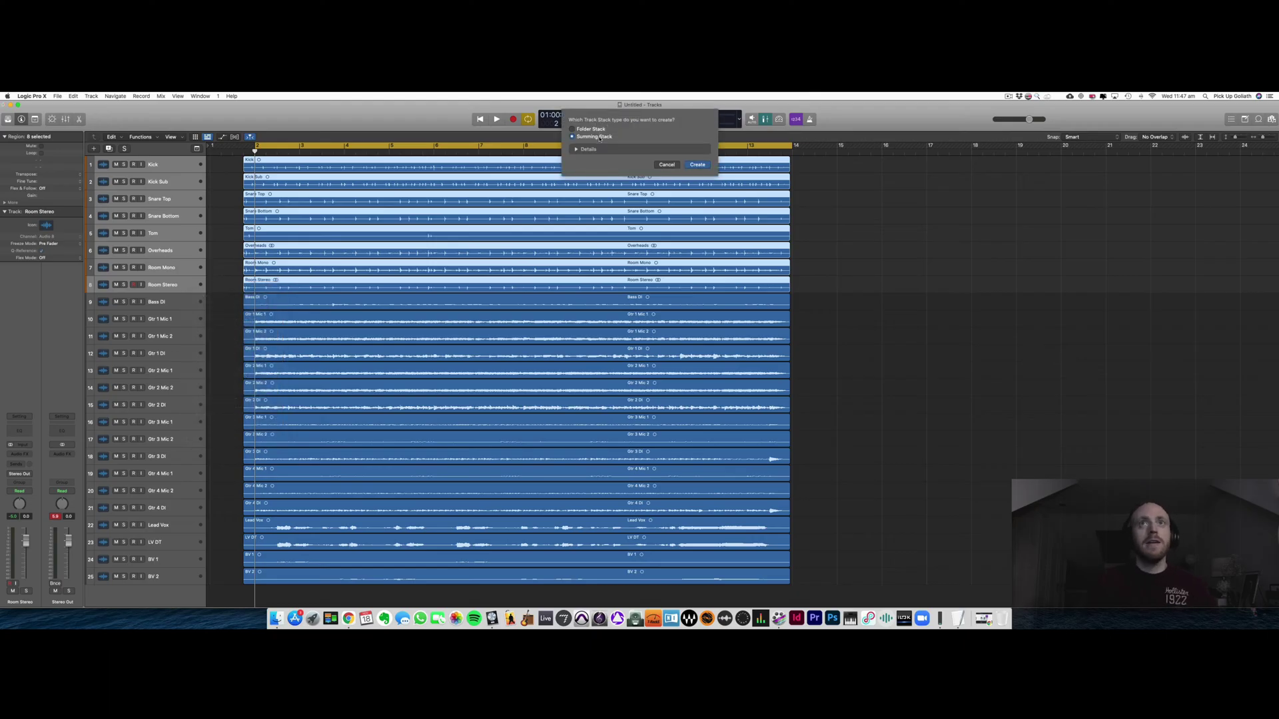
left_click(696, 164)
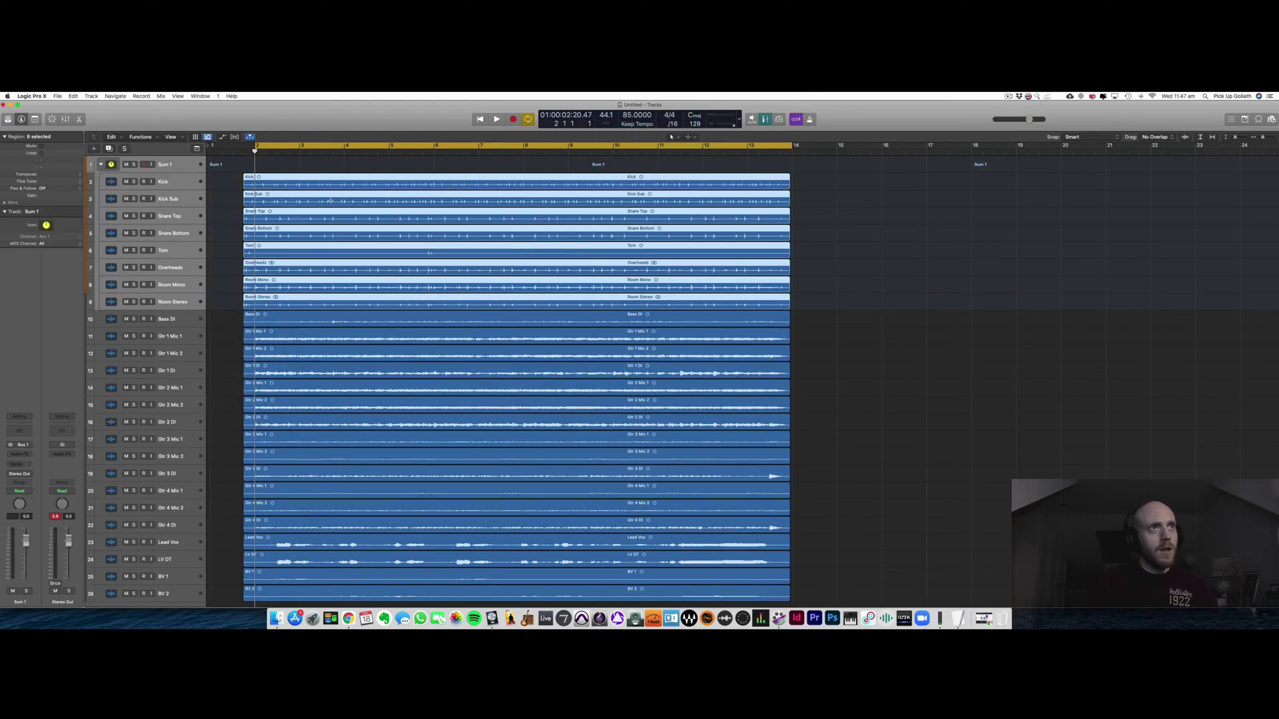
double_click(183, 170)
type("DRUMS")
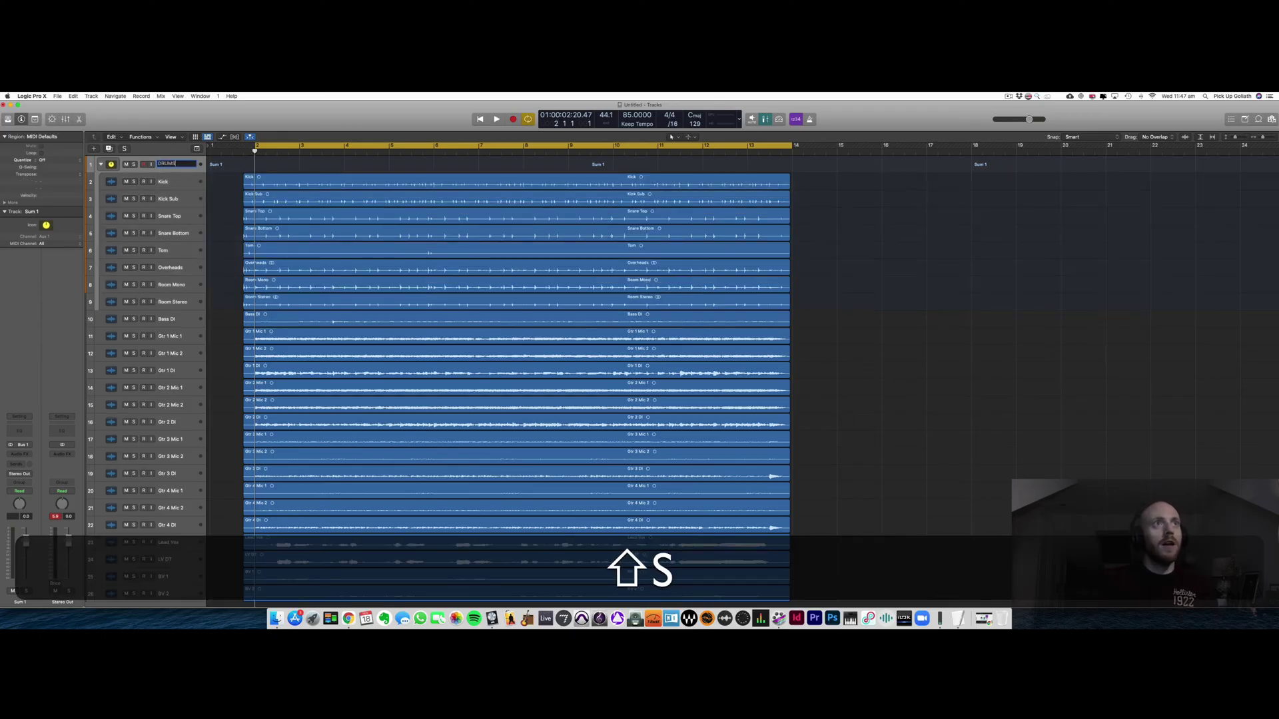
key("Return")
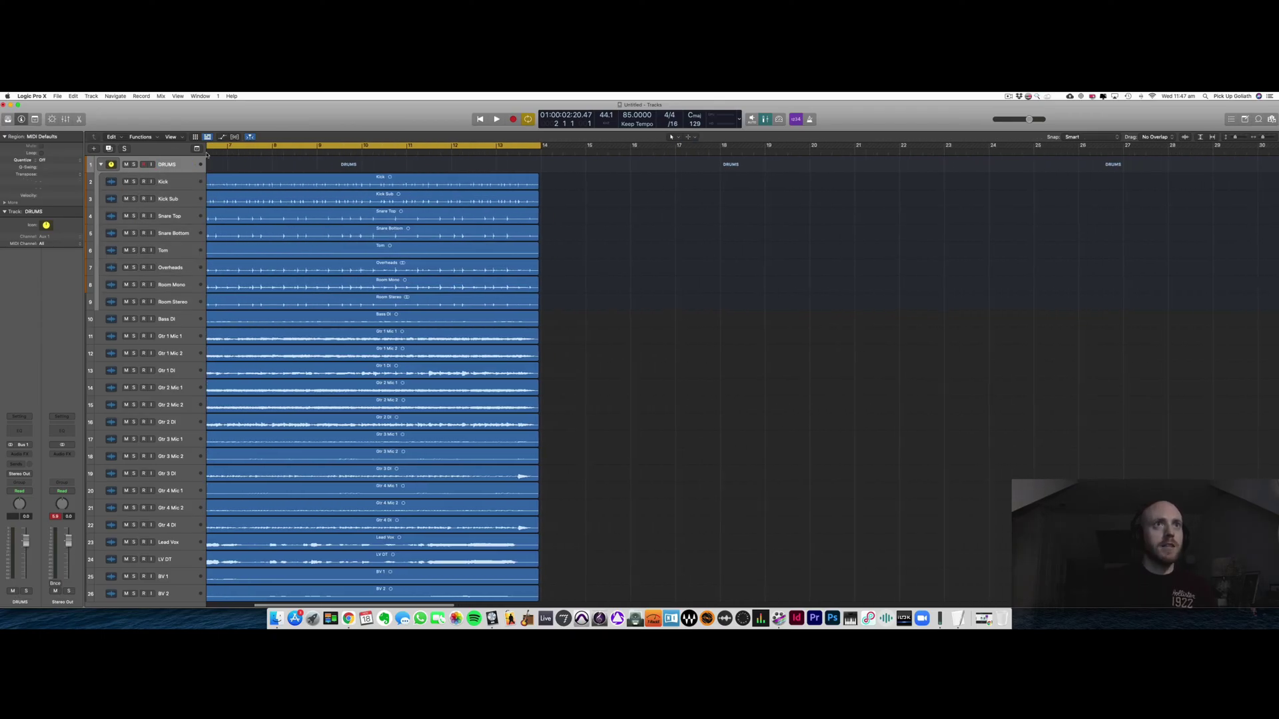
scroll(304, 332, "right", 2)
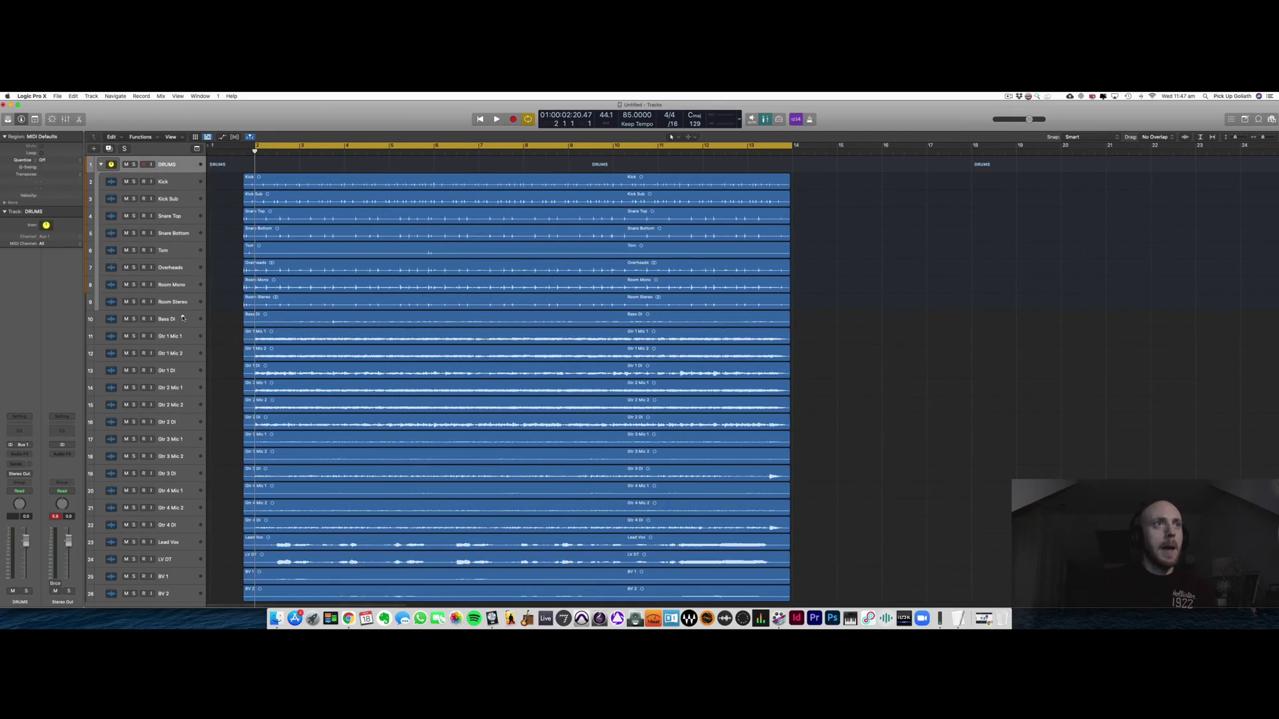
Step: Put Bass DI into its own summing stack named BASS
left_click(187, 320)
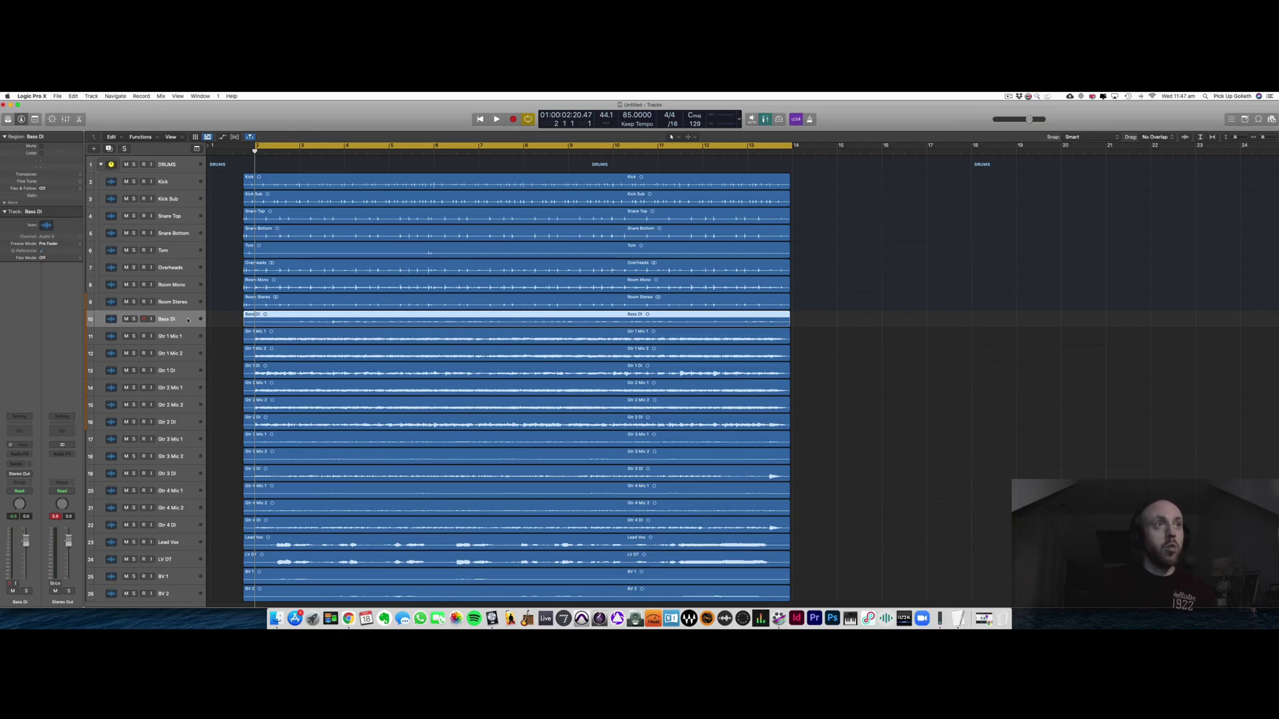
right_click(187, 320)
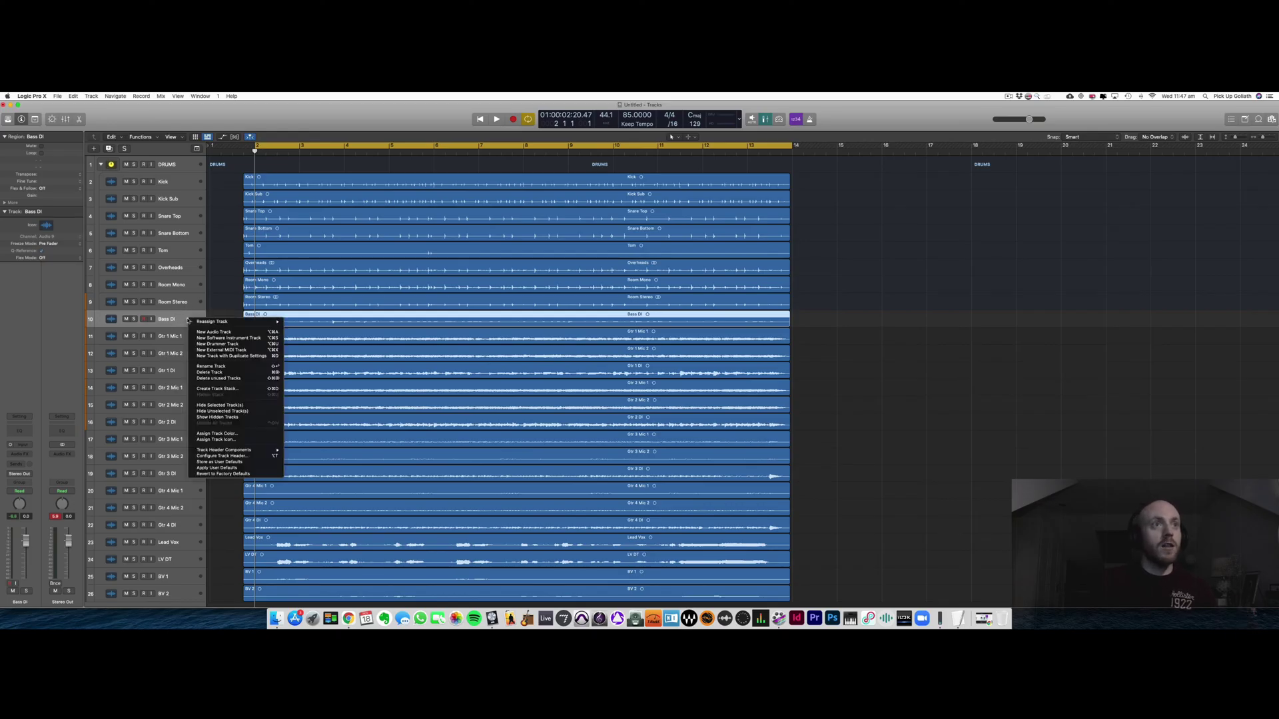
left_click(220, 387)
left_click(697, 165)
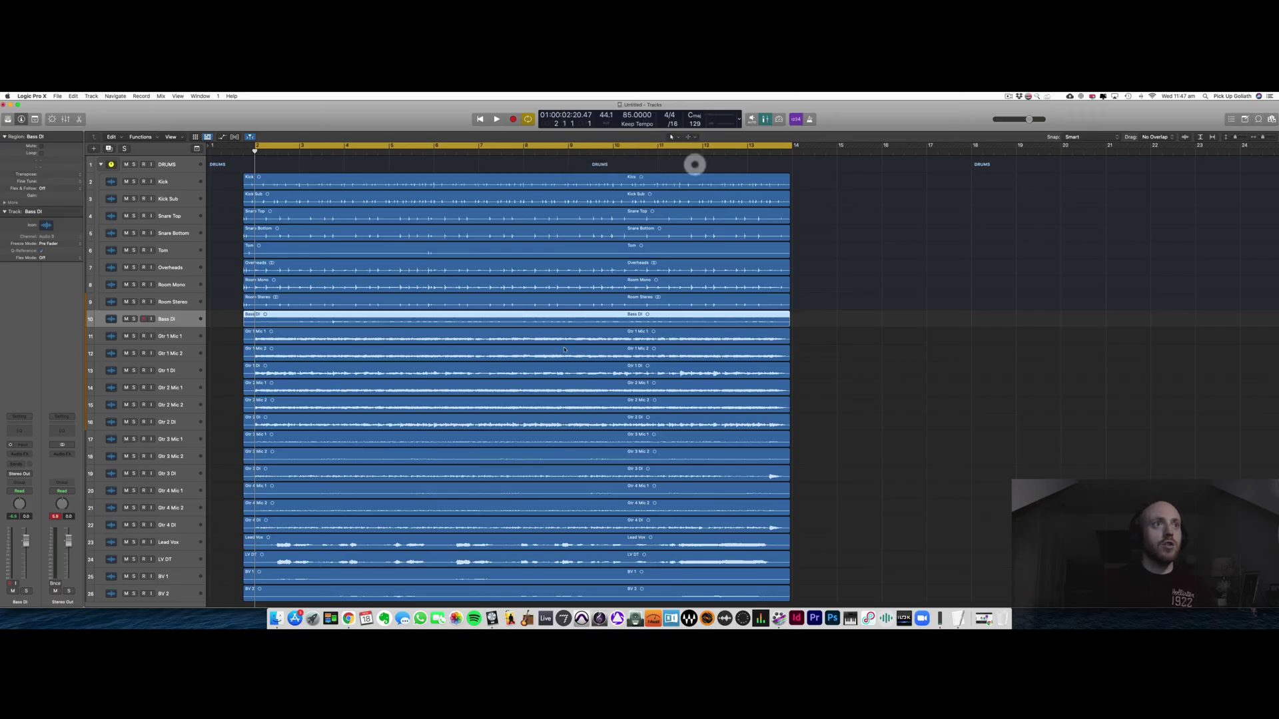
double_click(164, 319)
type("BASS")
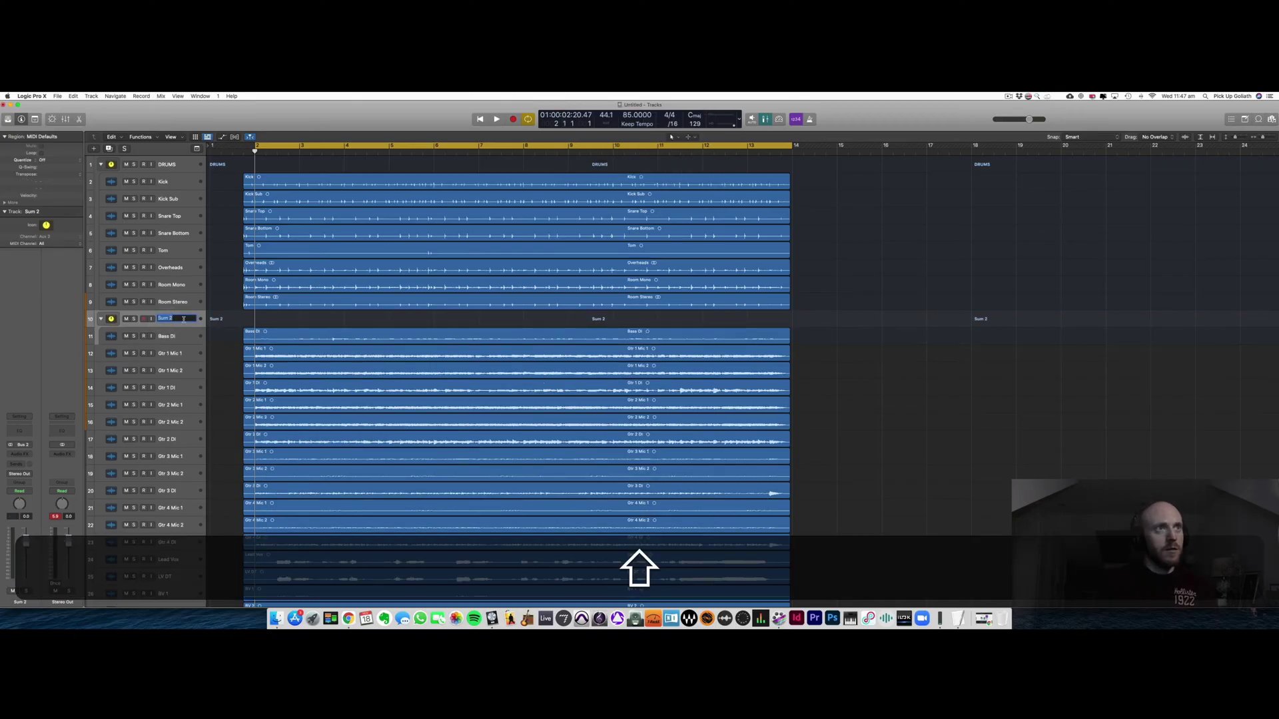
key("shift+Return")
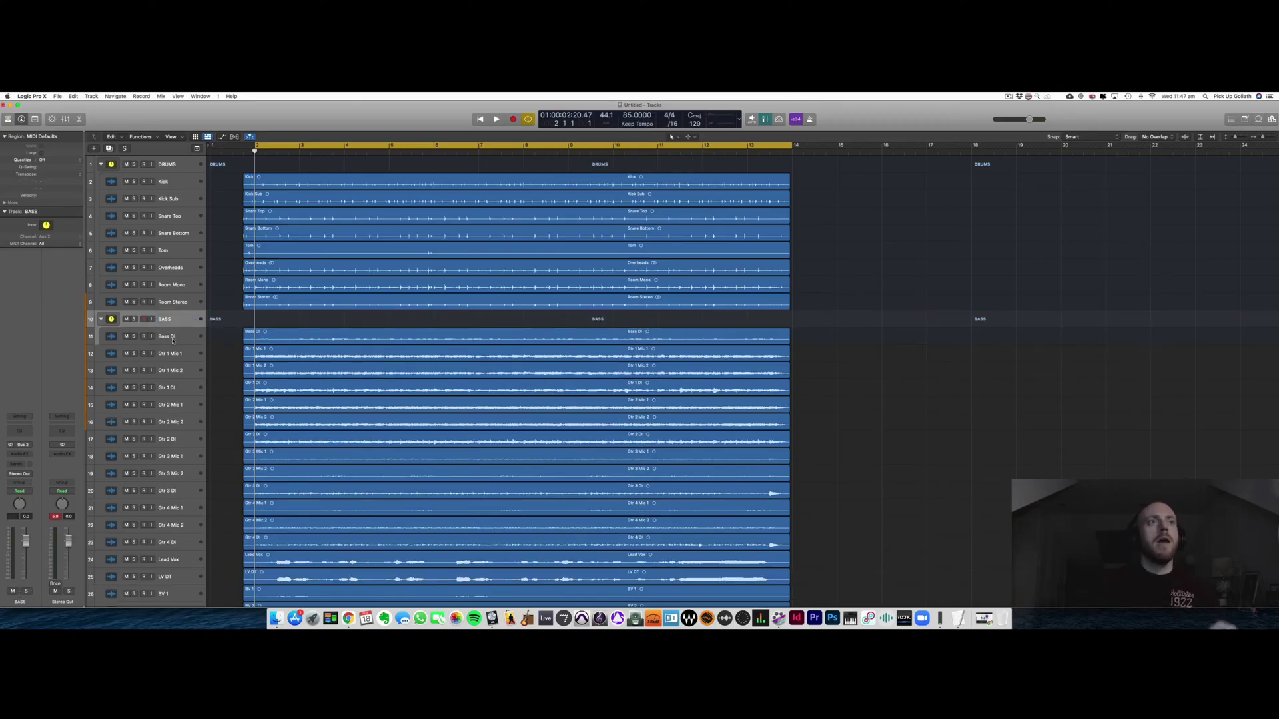
scroll(185, 333, "down", 1)
scroll(188, 341, "down", 2)
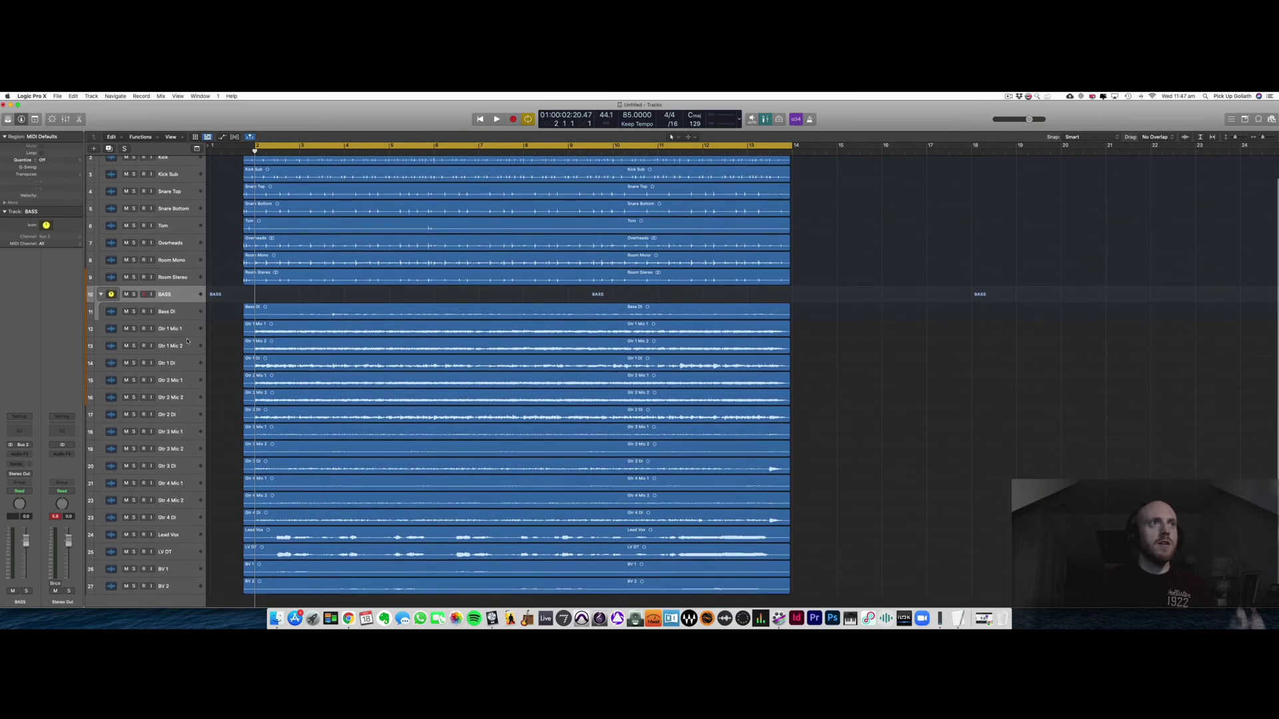
scroll(188, 331, "down", 1)
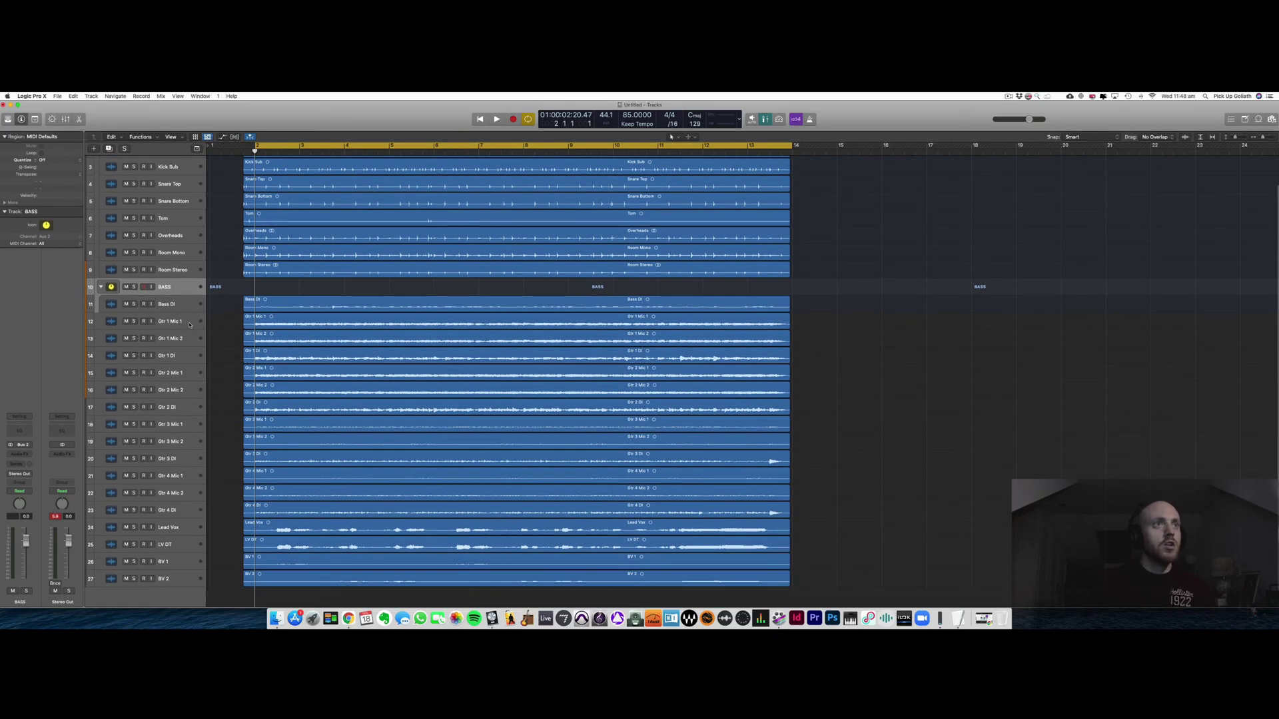
left_click(187, 303)
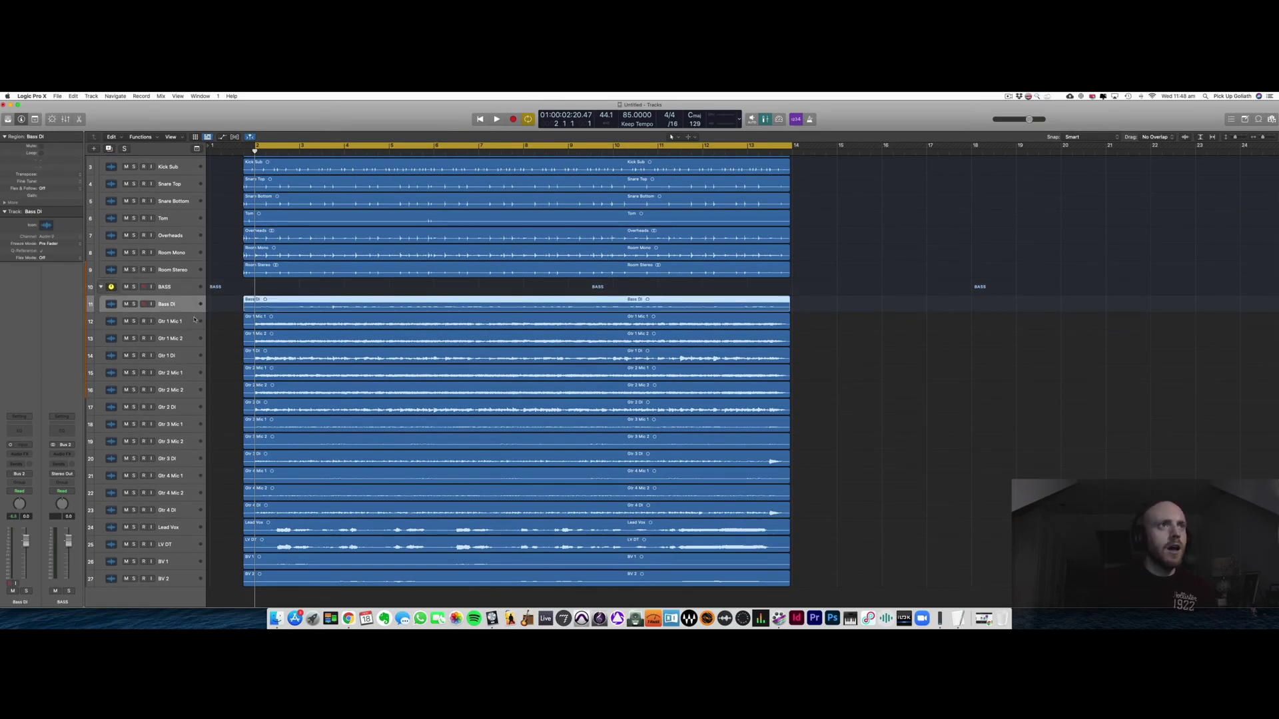
Step: Collapse DRUMS and BASS, then stack the guitar tracks into a collapsed summing stack named GUITAR
left_click(194, 319)
scroll(160, 279, "up", 3)
left_click(100, 164)
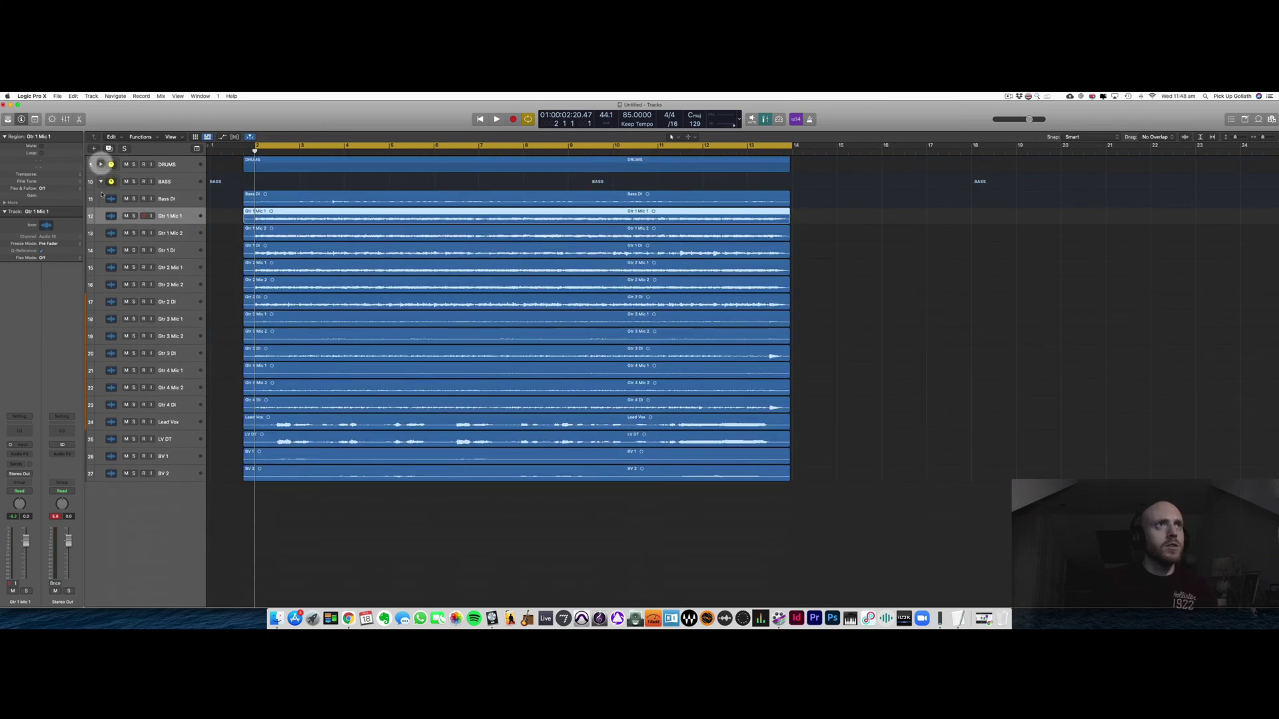
left_click(101, 181)
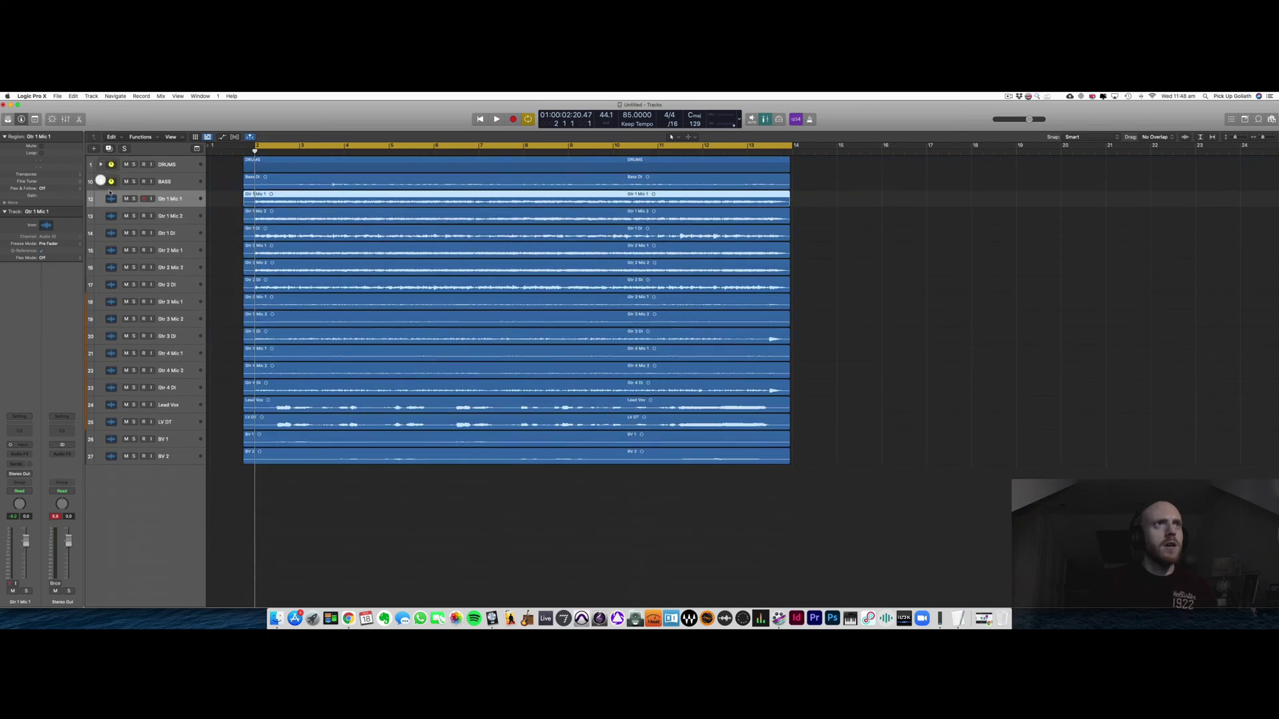
left_click(185, 392, "shift")
right_click(187, 389)
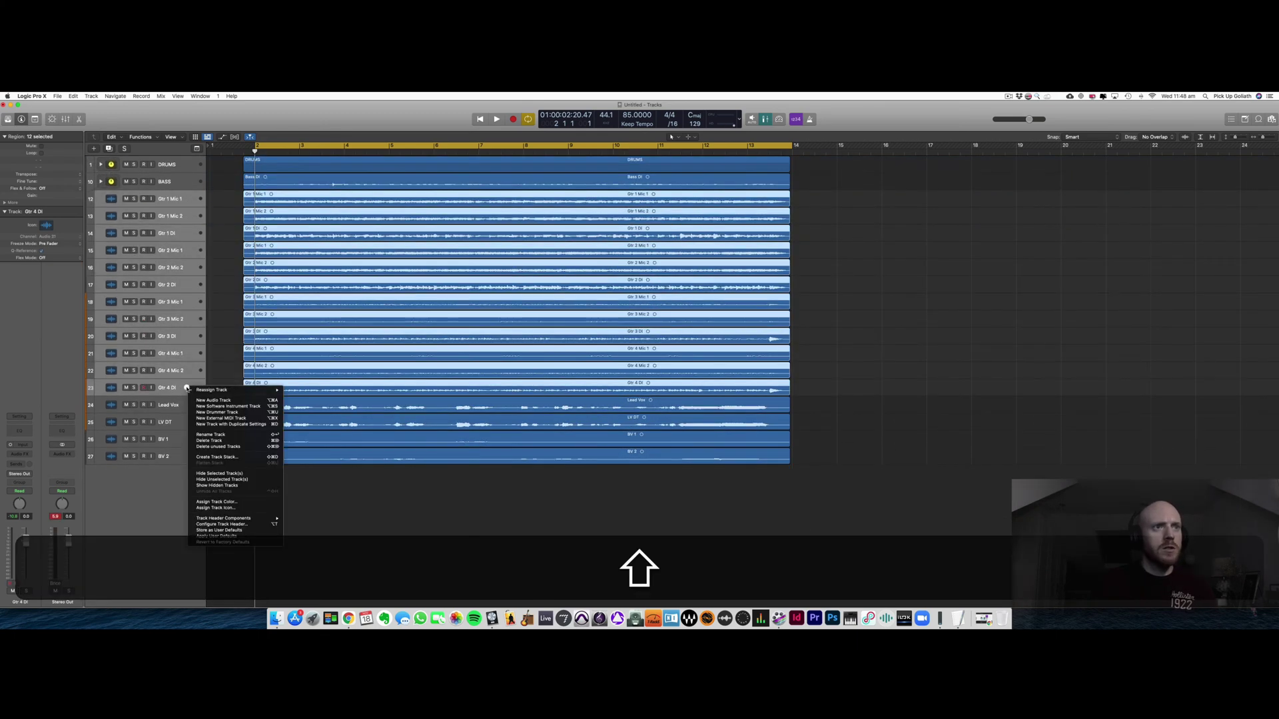
left_click(216, 458)
key("Return")
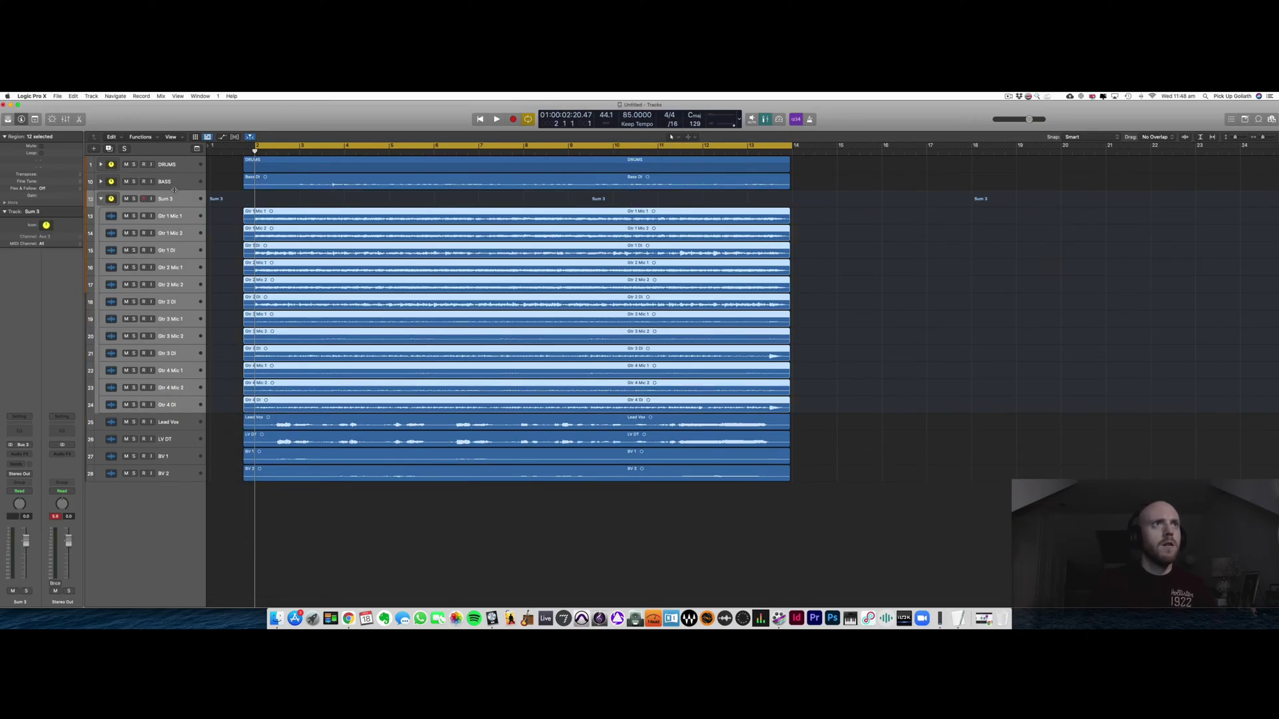
double_click(174, 194)
type("GUITAR")
key("shift+Return")
left_click(101, 199)
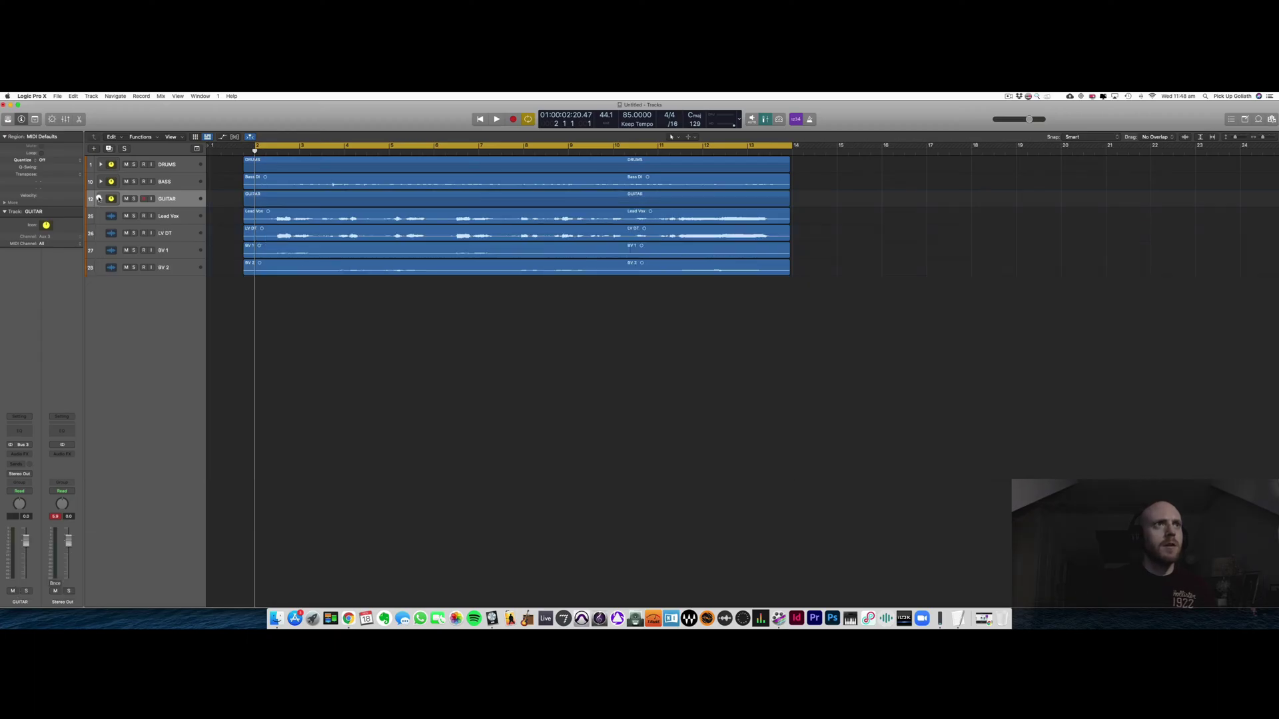
Step: Stack Lead Vox and LV DT into a collapsed summing stack named LEAD VOX
left_click(188, 216)
left_click(174, 231, "shift")
right_click(174, 231)
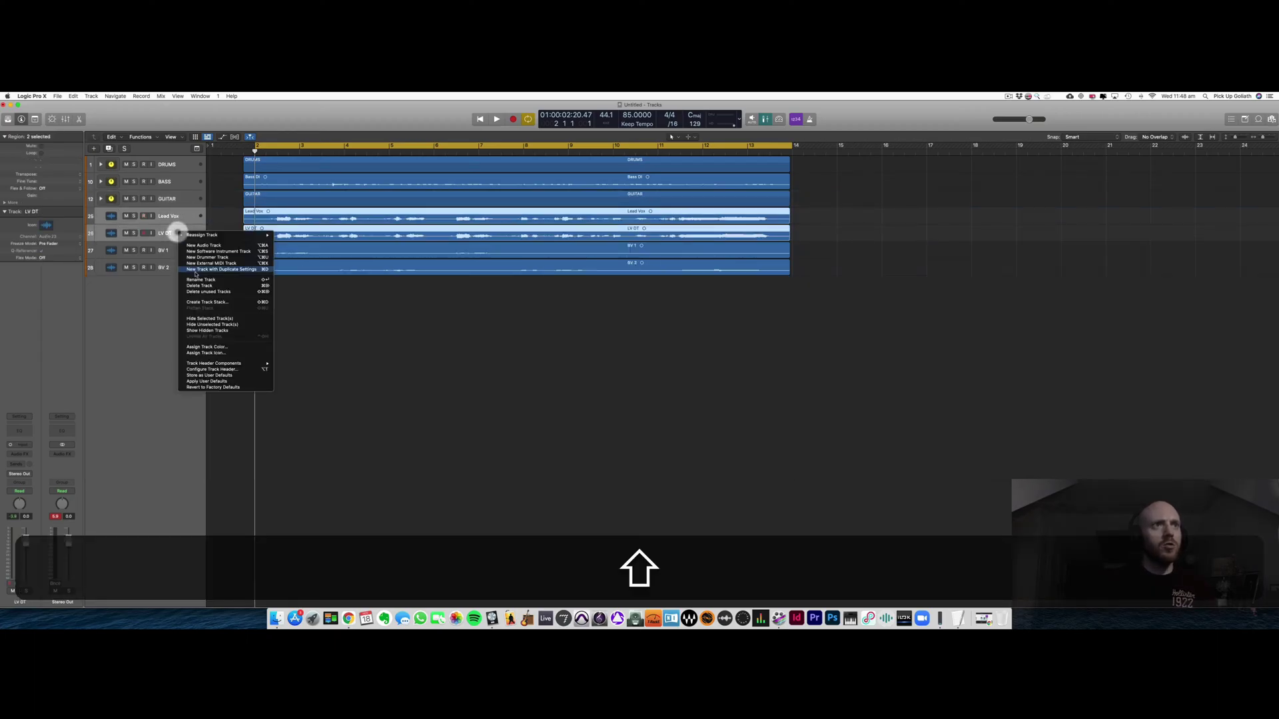
left_click(205, 301)
key("Return")
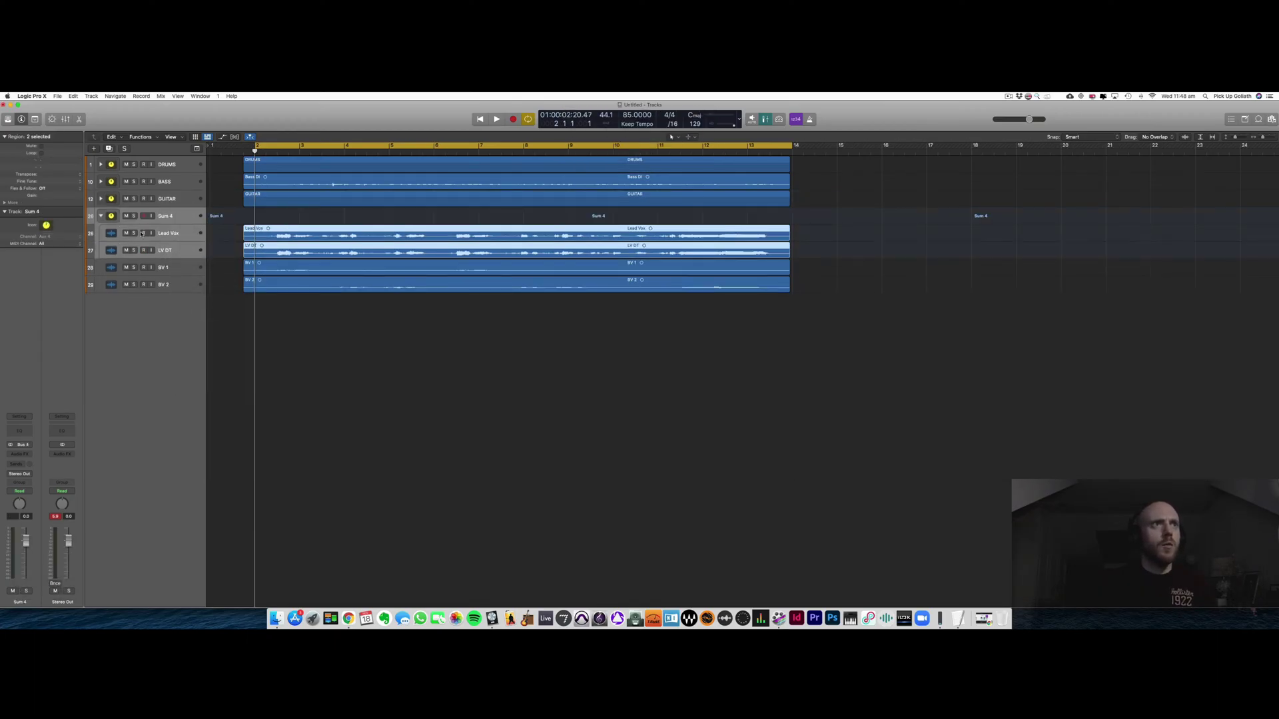
double_click(164, 216)
type("LEAD VOX")
key("shift+Return")
left_click(101, 216)
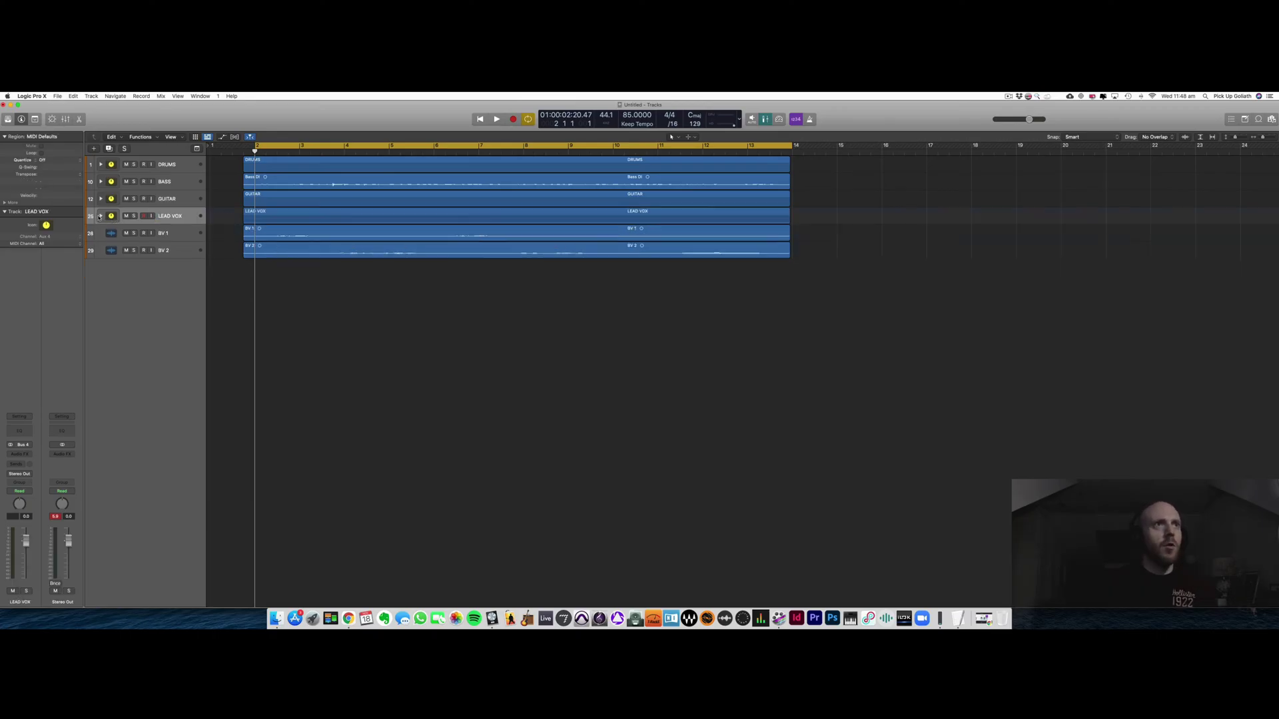
Step: Stack BV 1 and BV 2 into a summing stack named BVs
left_click(165, 233)
left_click(172, 251, "shift")
right_click(181, 236)
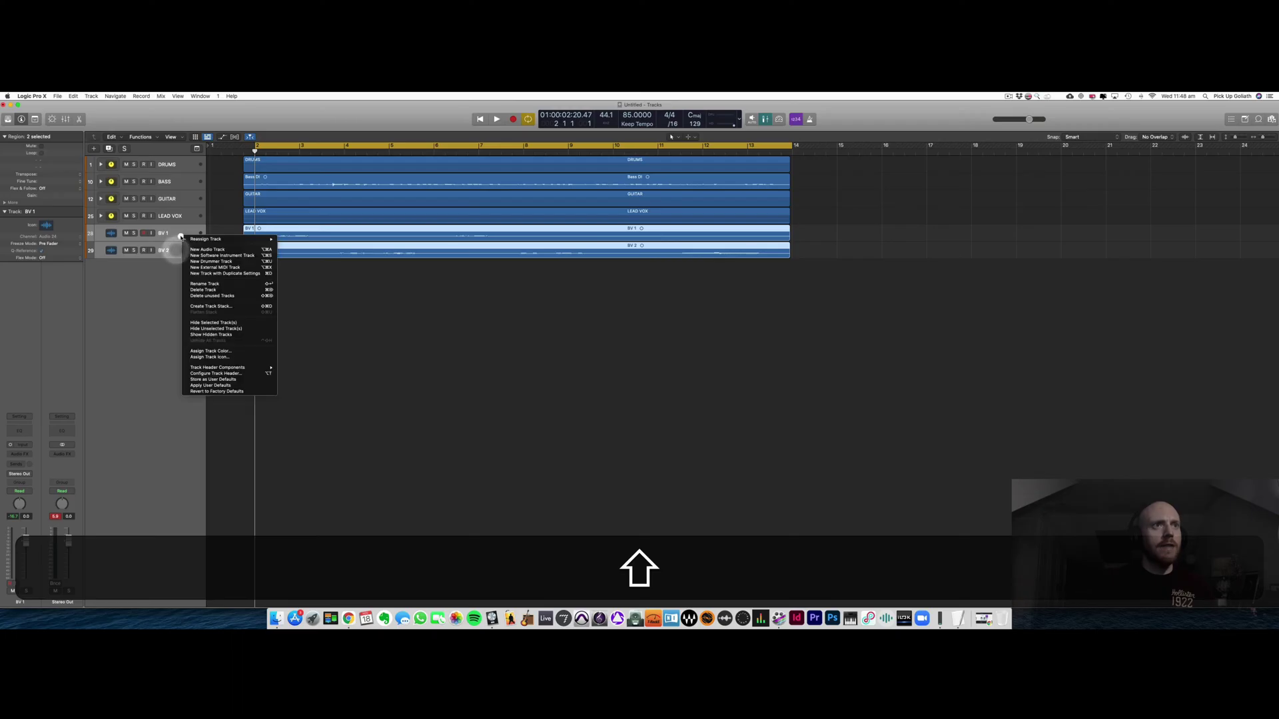
left_click(226, 306)
key("Return")
double_click(164, 233)
type("BVs")
key("Return")
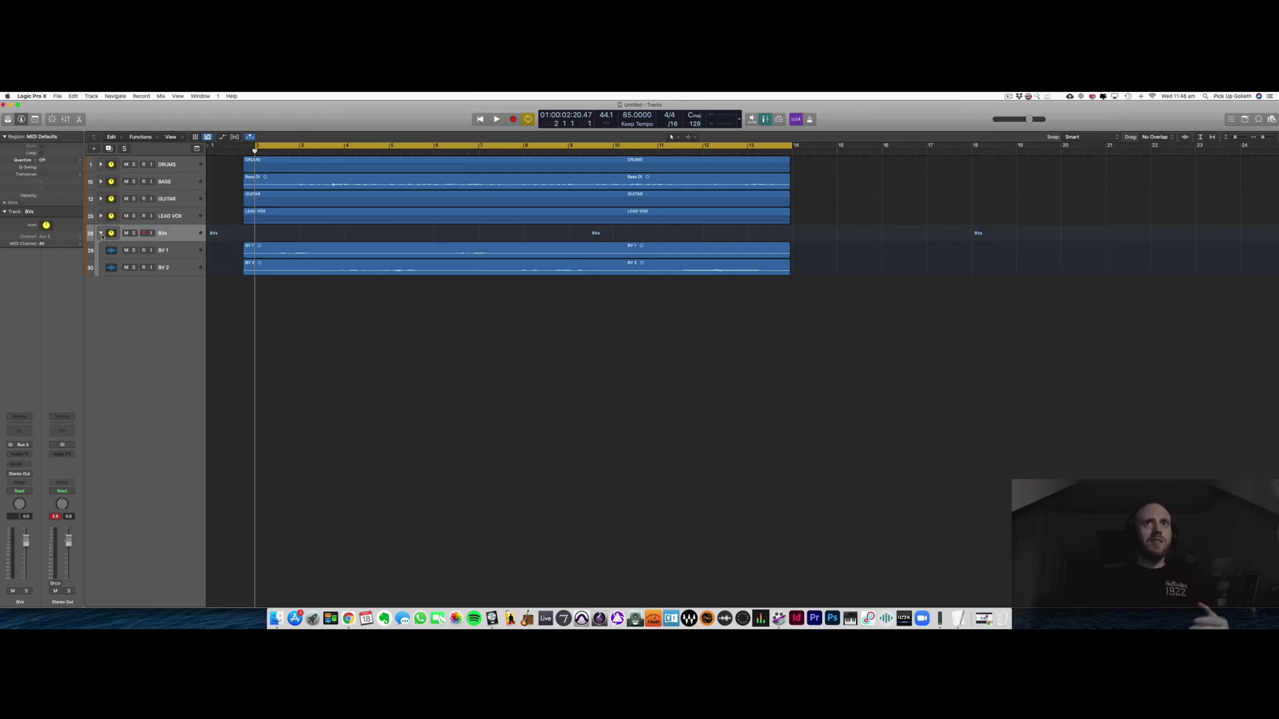
Step: Collapse the BVs stack and briefly show and hide the mixer
left_click(101, 234)
left_click(342, 277)
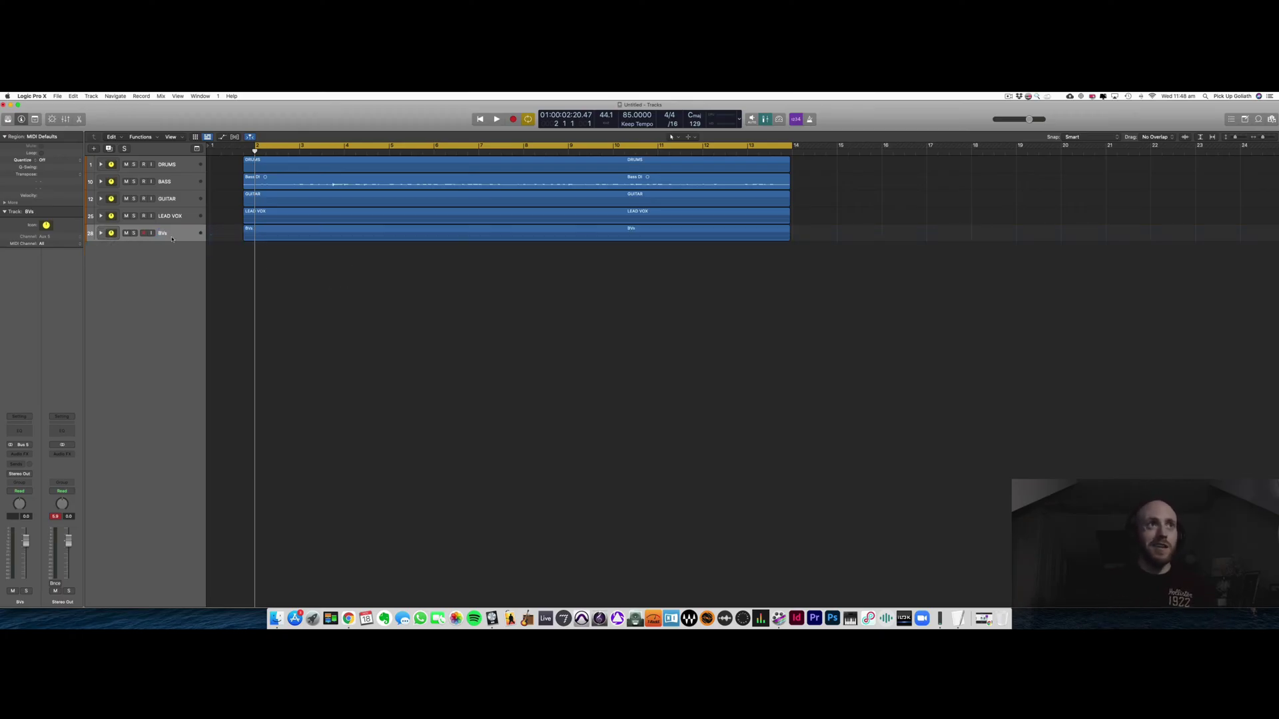
key("x")
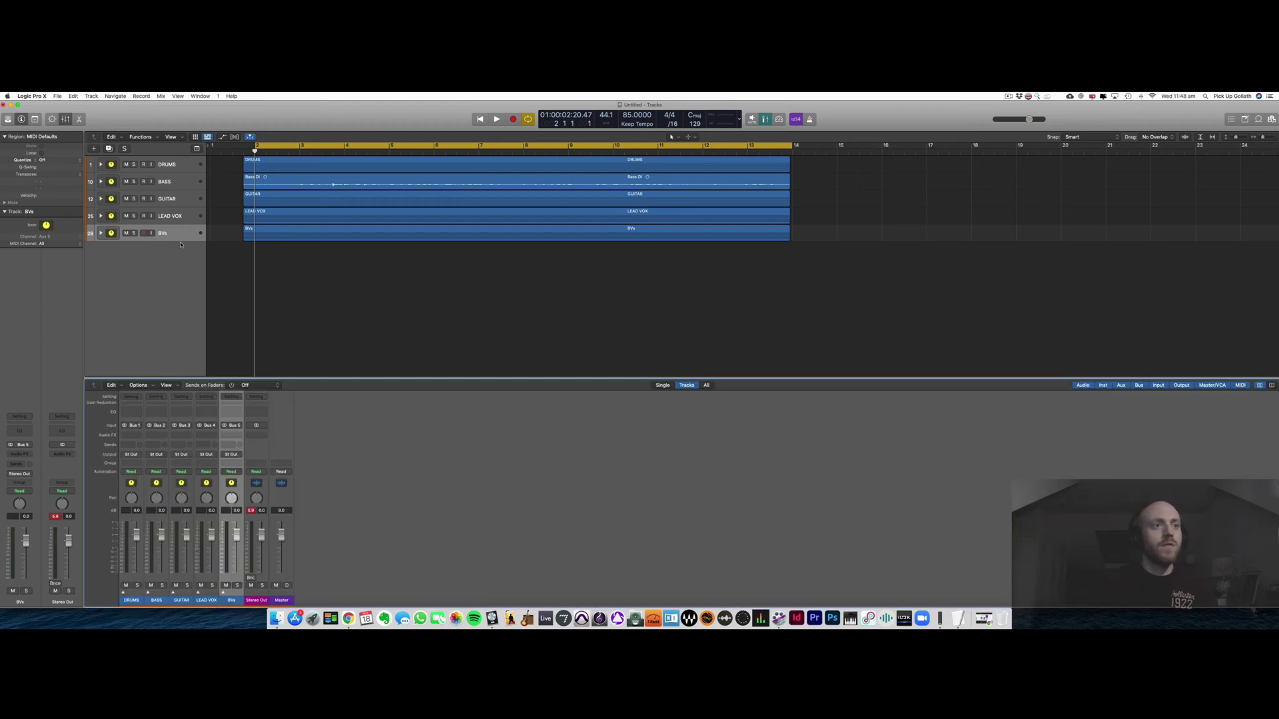
key("x")
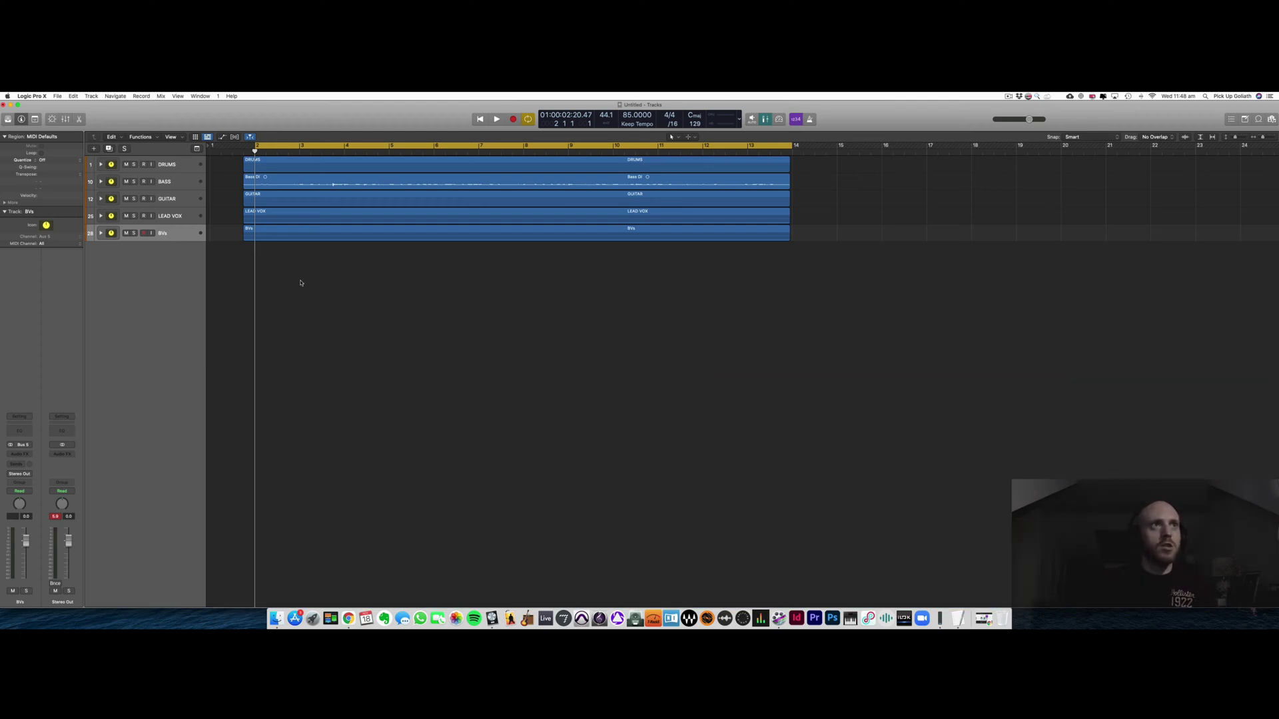
left_click(181, 211)
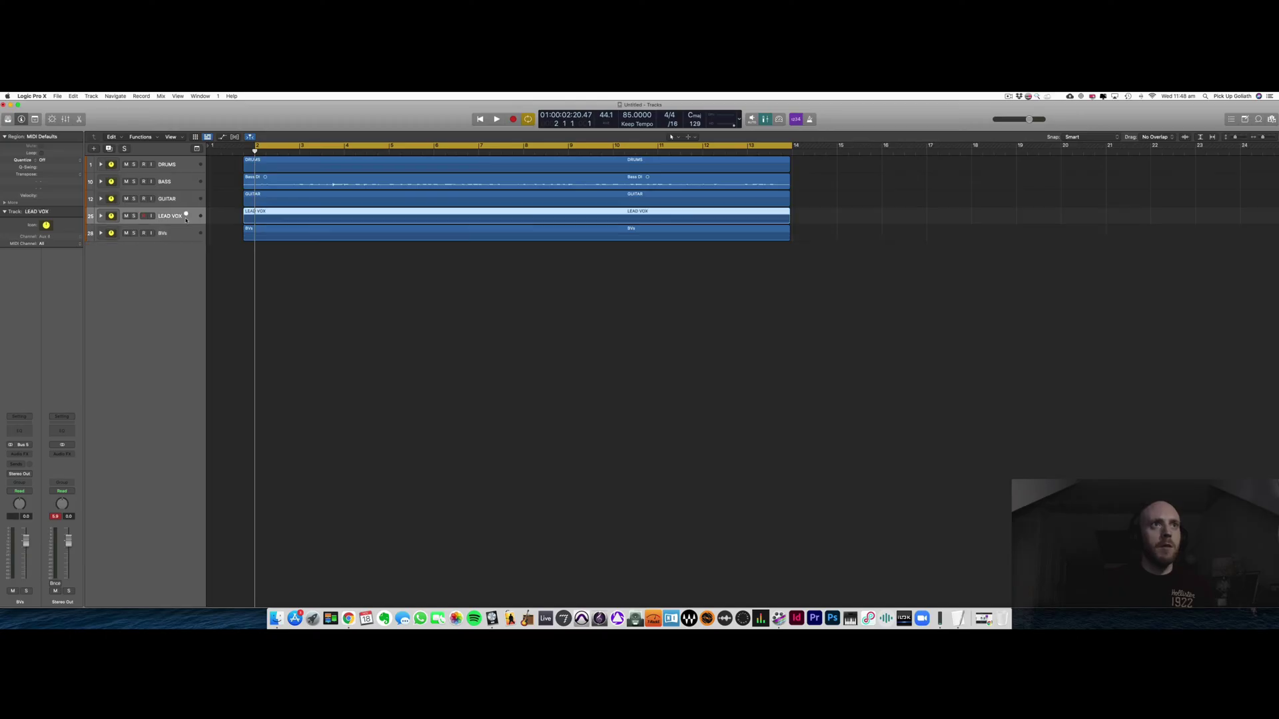
left_click(192, 232)
left_click(192, 167)
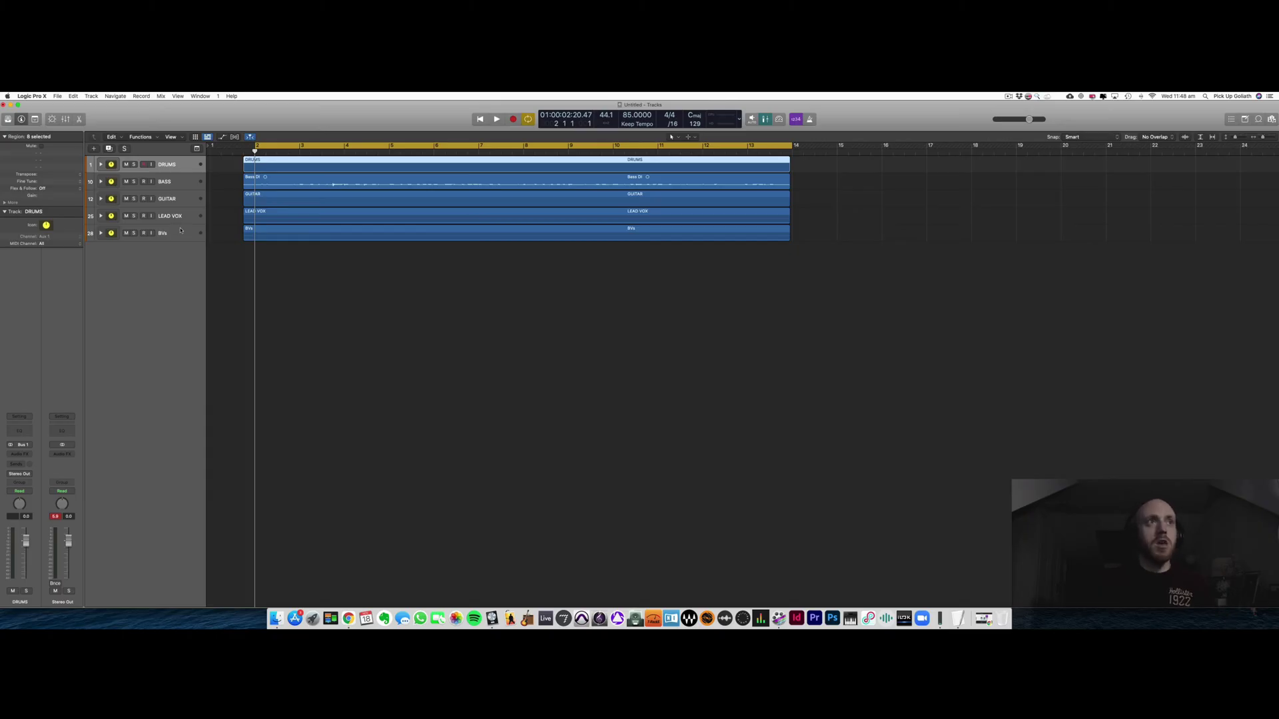
Step: Mute and unmute the GUITAR stack, then mute several guitar tracks inside it
left_click(126, 198)
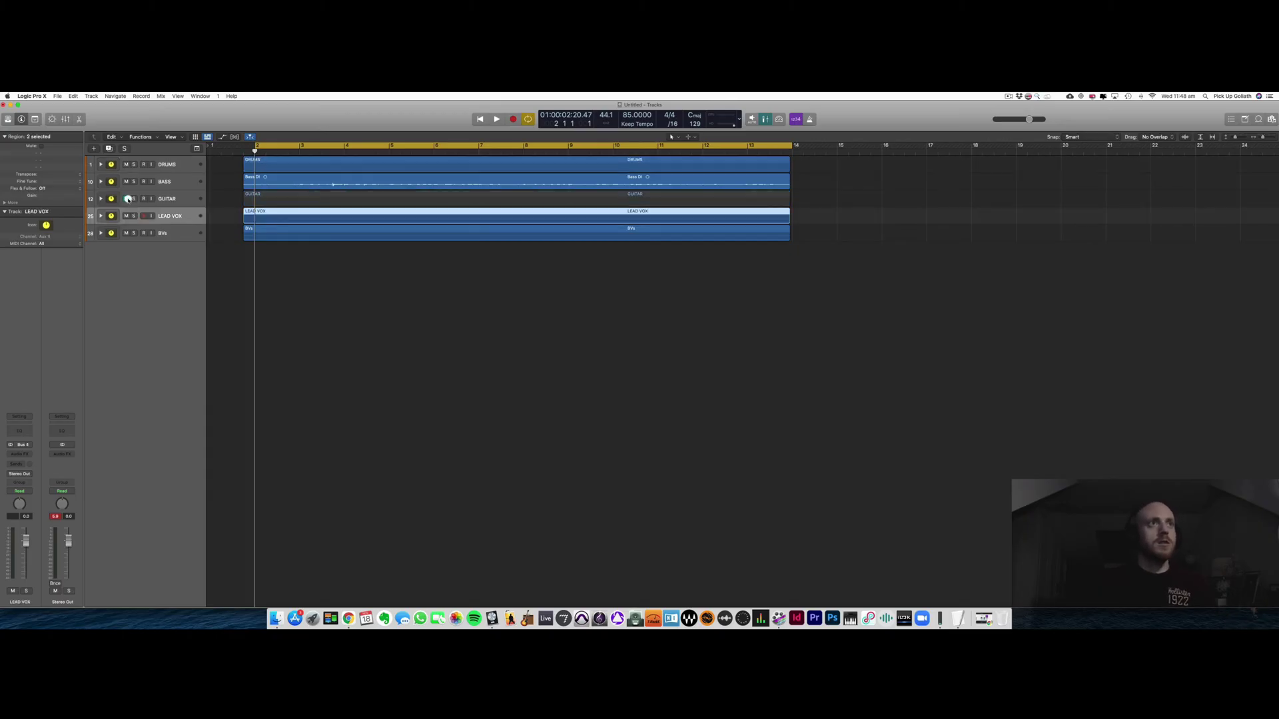
left_click(171, 199)
left_click(126, 198)
left_click(101, 198)
mouse_move(130, 217)
left_mouse_down()
mouse_move(128, 400)
mouse_move(126, 217)
left_mouse_up()
left_click(100, 199)
Step: Expand the DRUMS stack to reveal its individual drum tracks
left_click(191, 198)
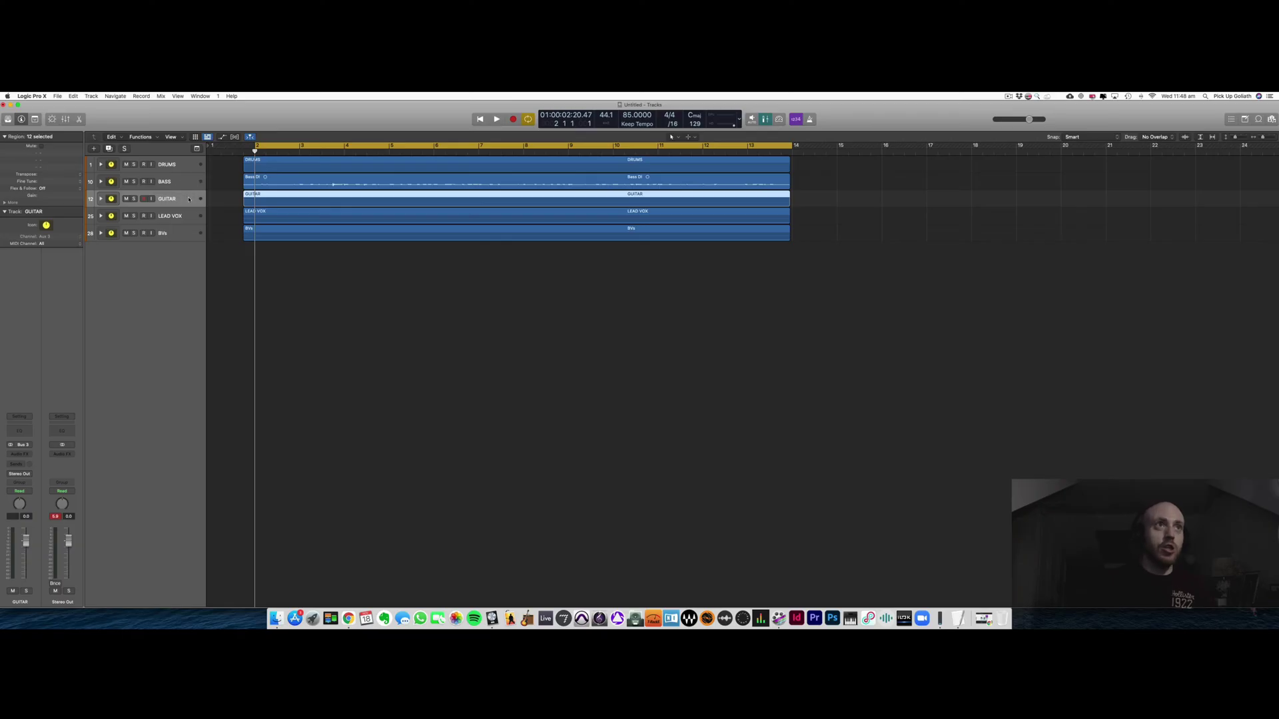
left_click(187, 165)
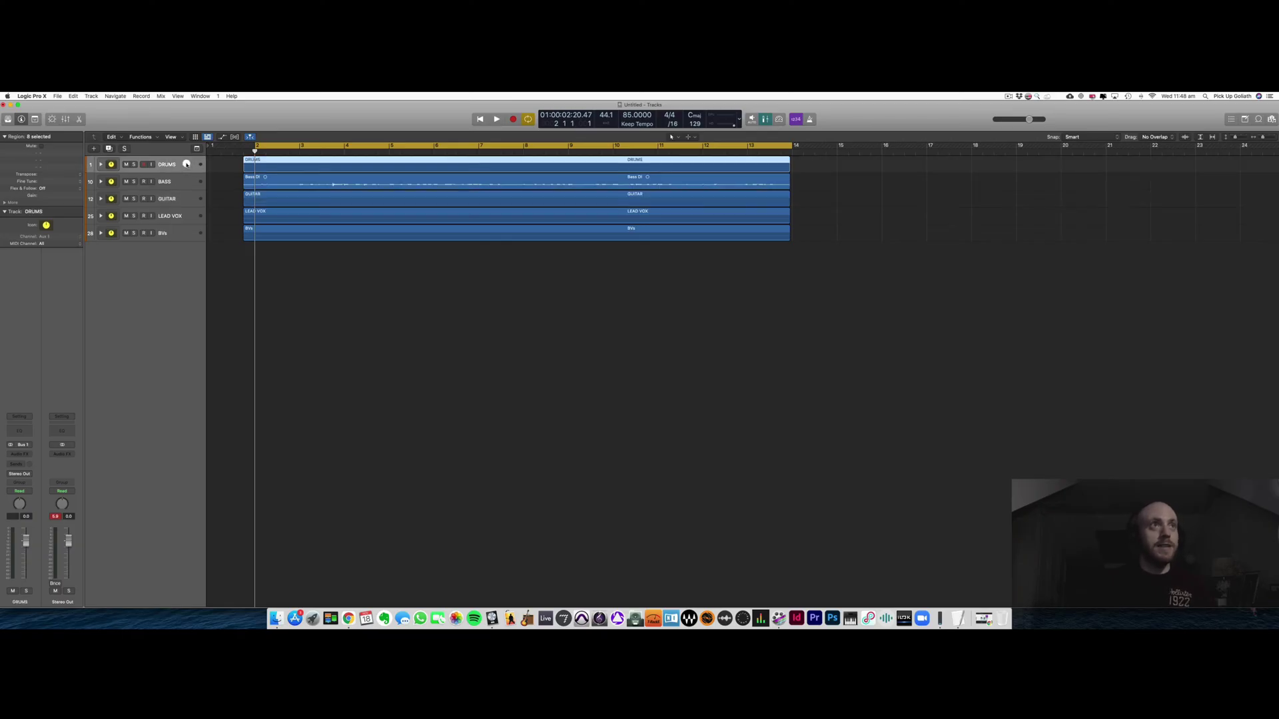
left_click(101, 164)
Step: Give the DRUMS stack a drum kit icon from the Drums category
left_click(222, 178)
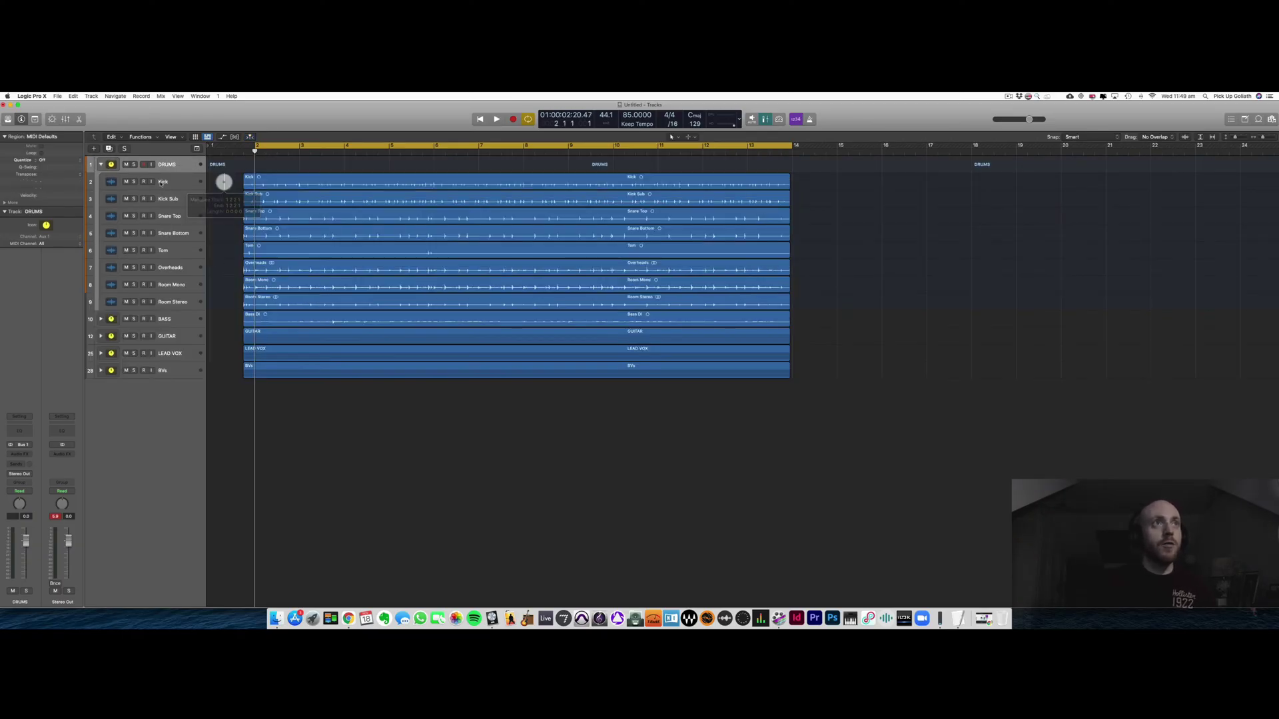
left_click(163, 181)
left_click(141, 169)
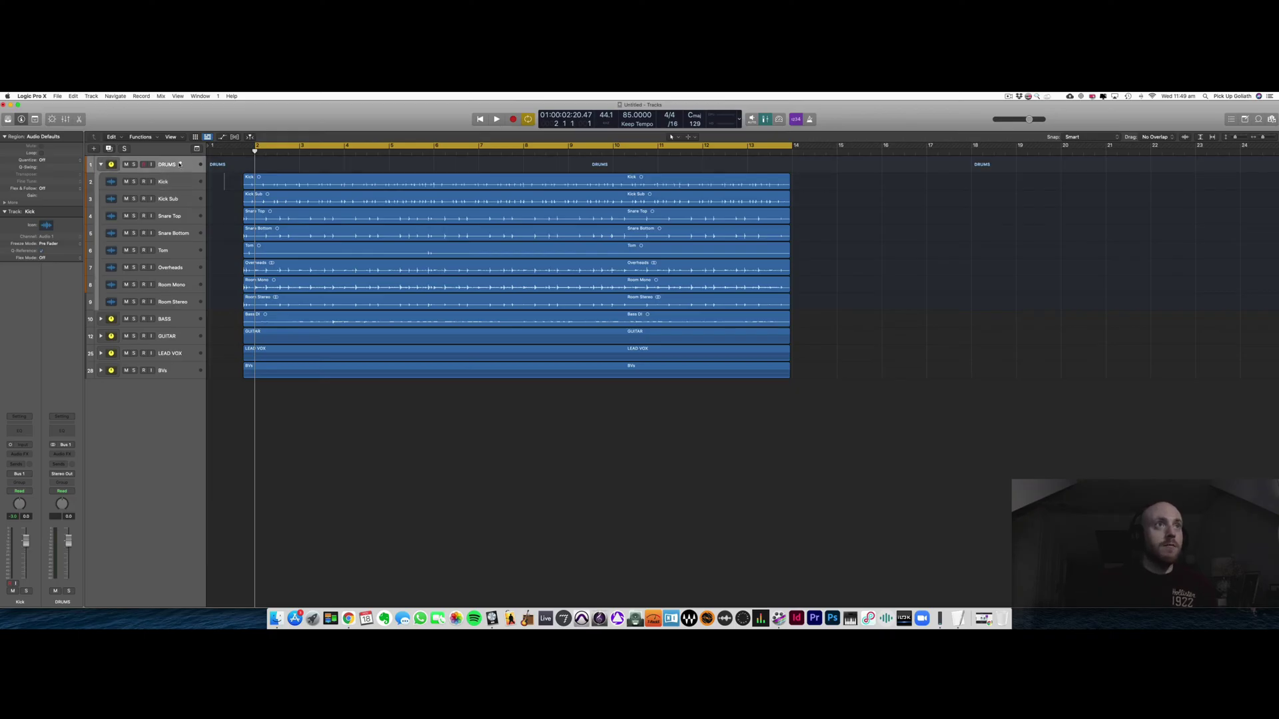
left_click(227, 180)
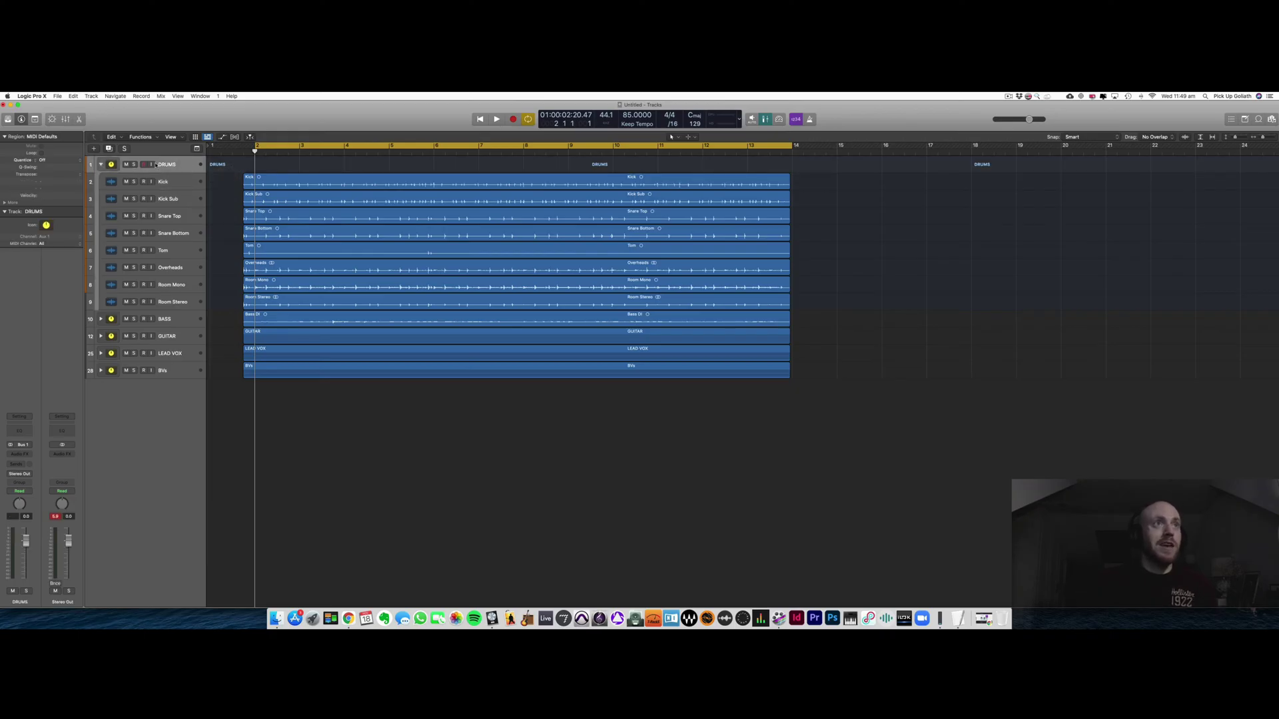
left_click(182, 164)
left_click(113, 165)
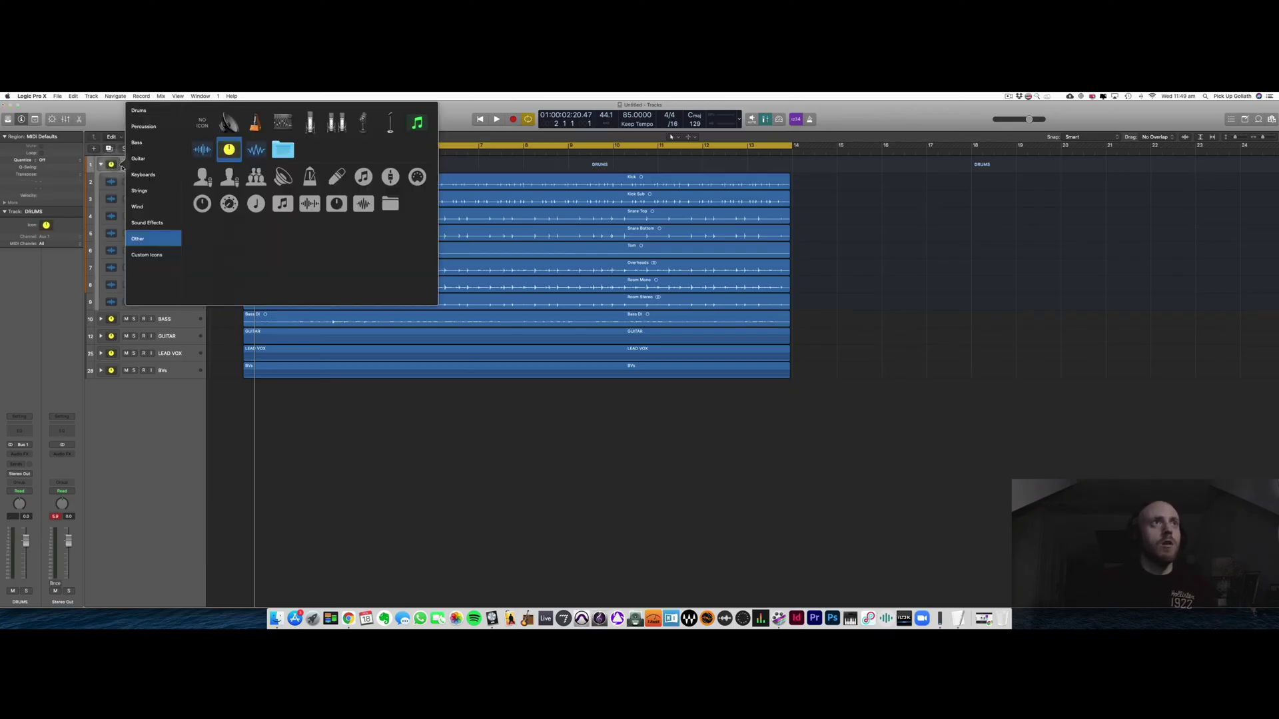
left_click(139, 110)
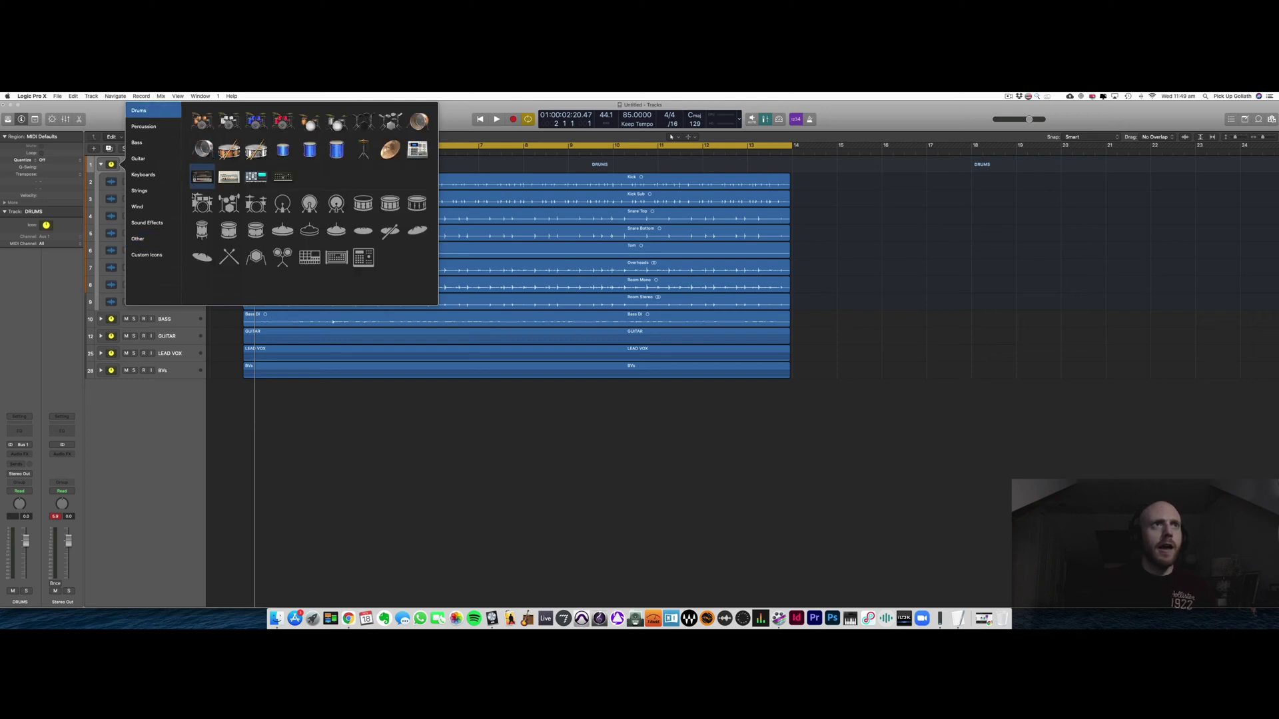
left_click(203, 201)
Step: Give the Kick track the kick-drum icon
left_click(174, 182)
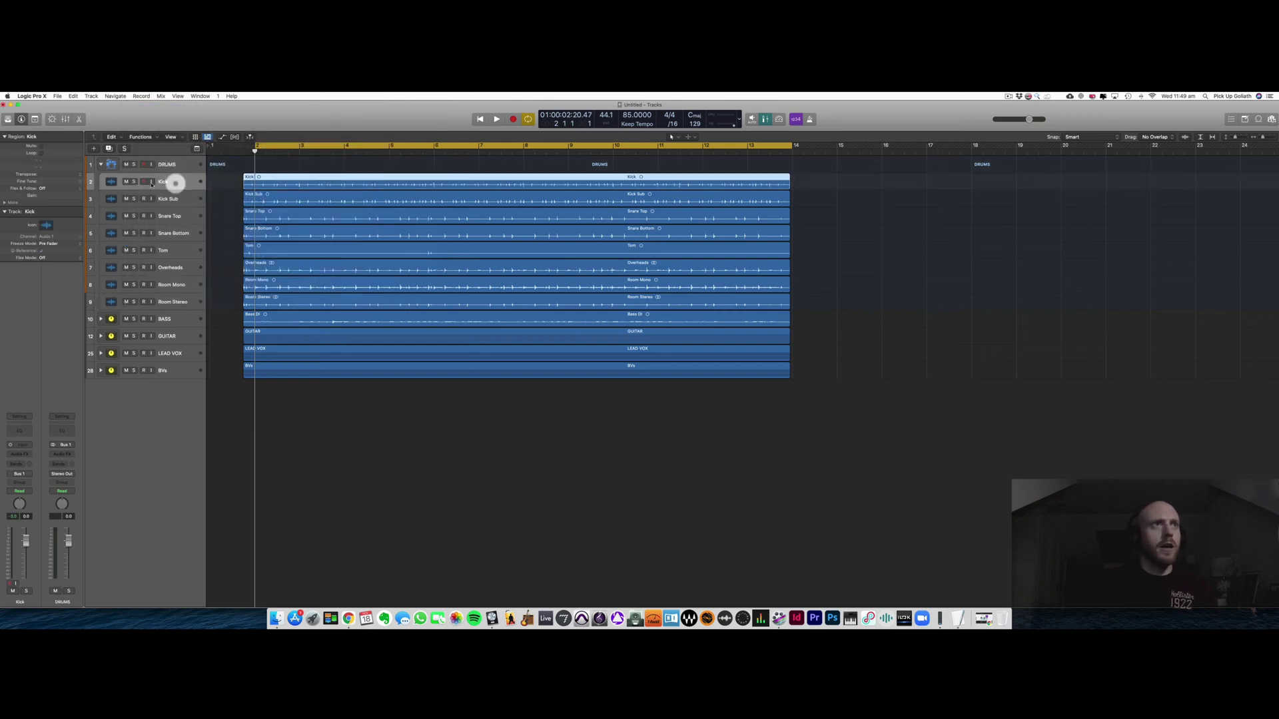
left_click(111, 182)
left_click(140, 110)
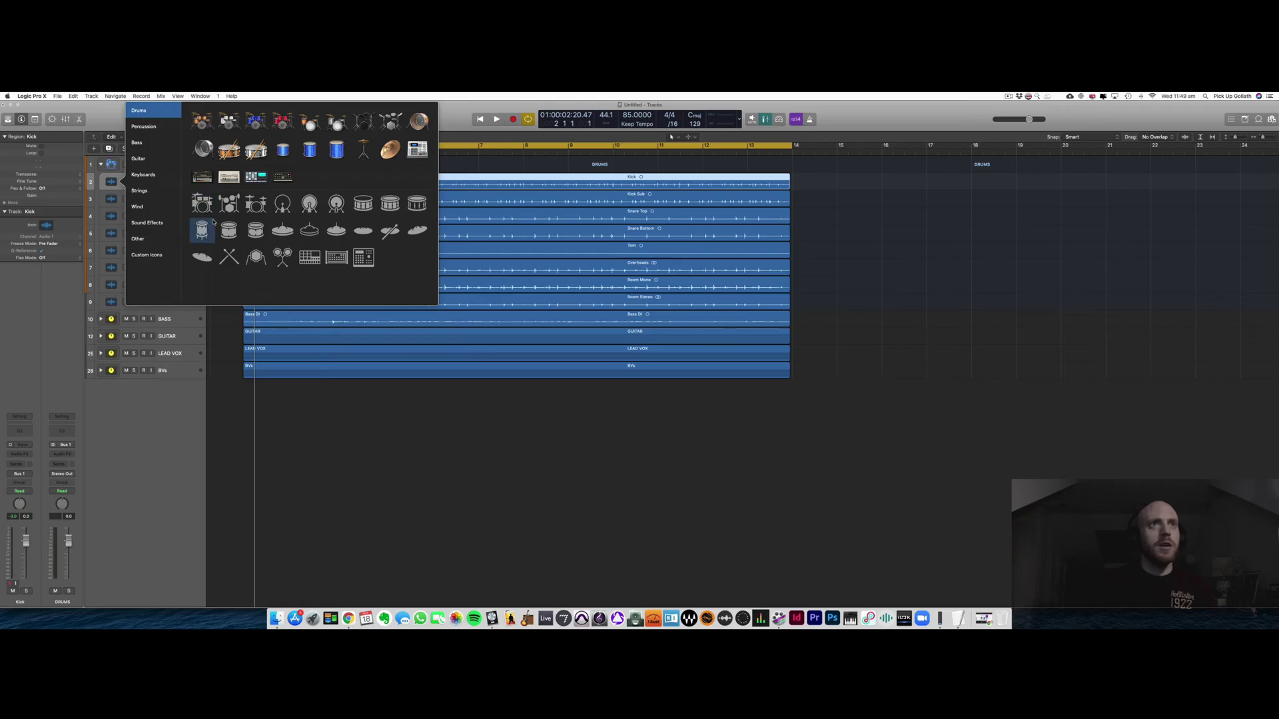
left_click(298, 208)
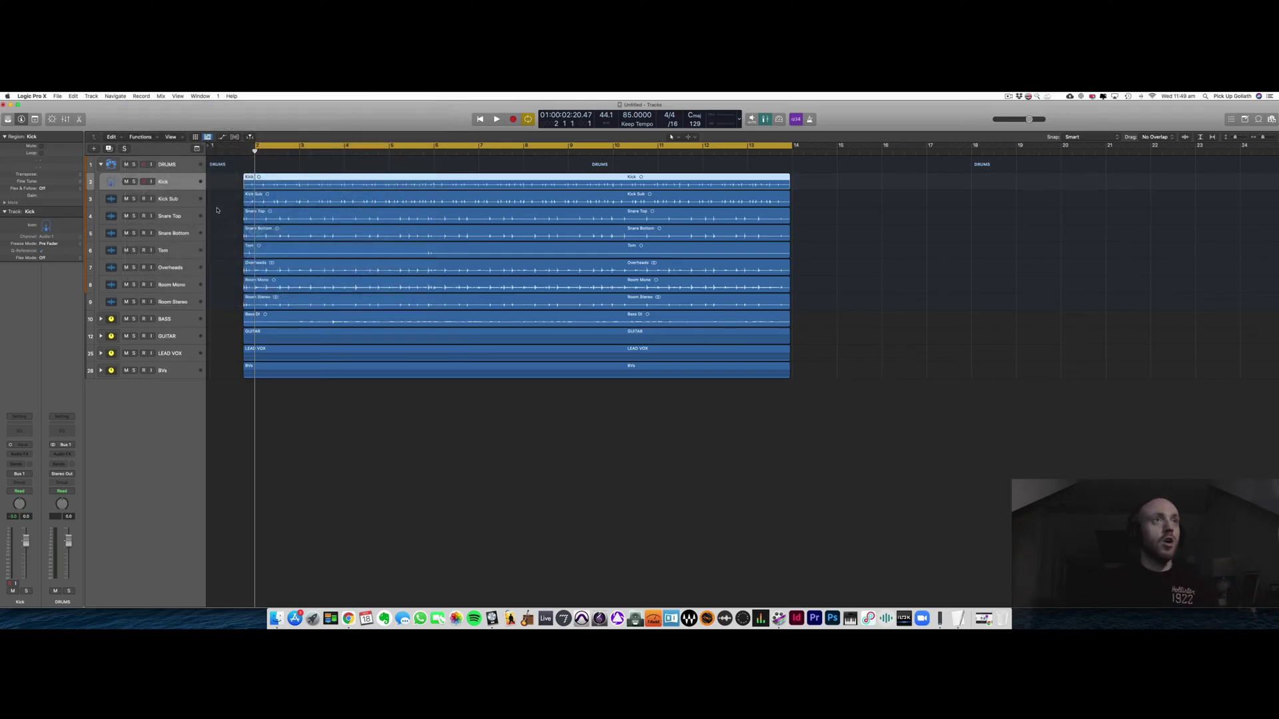
left_click(100, 164)
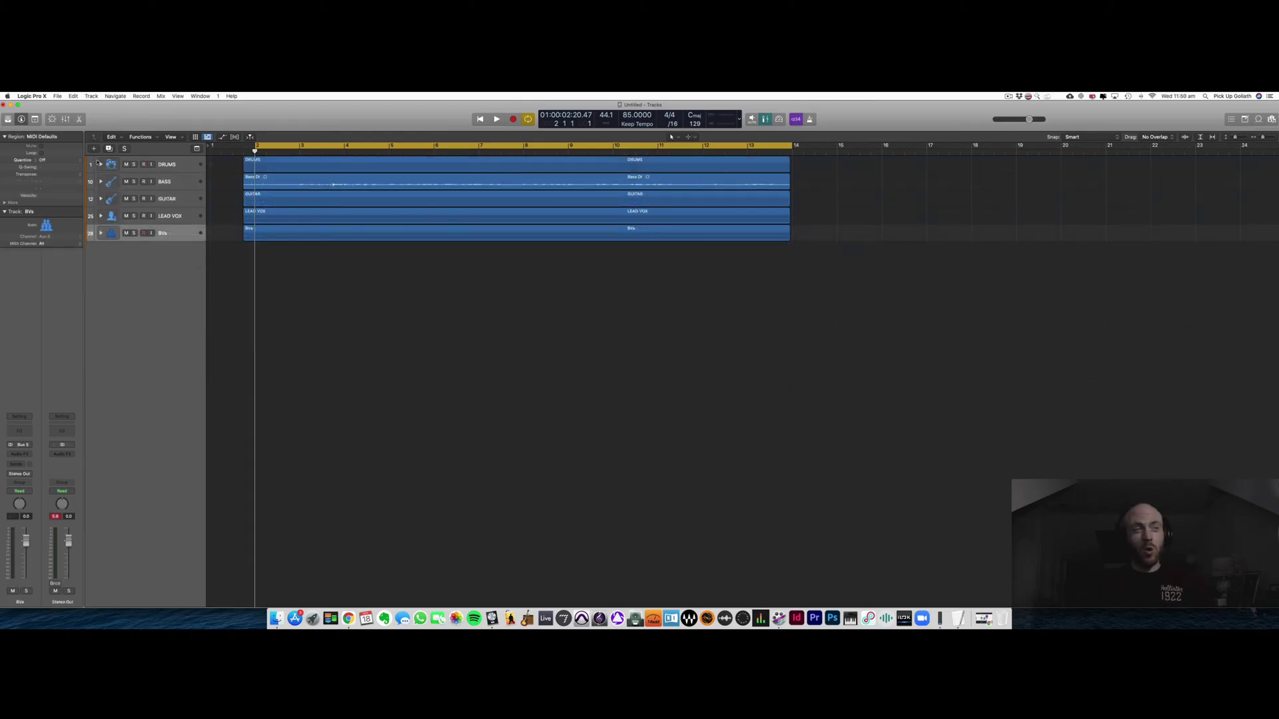
left_click(99, 164)
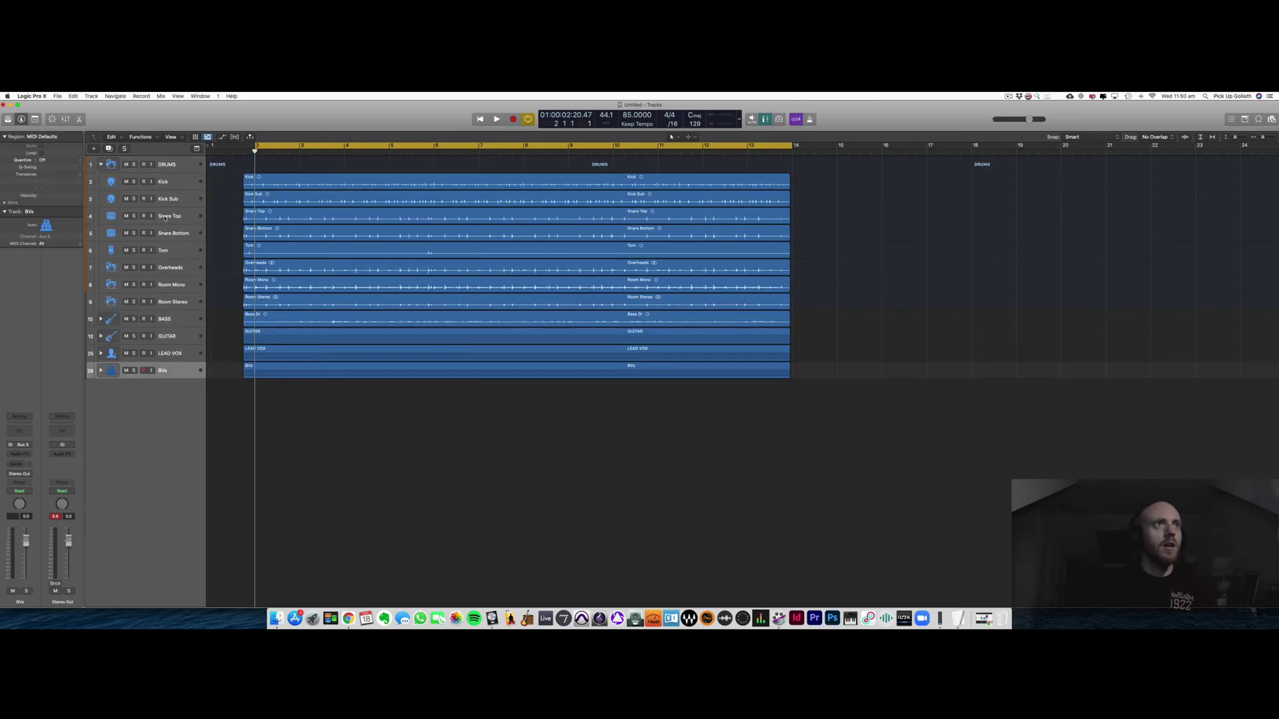
left_click(100, 164)
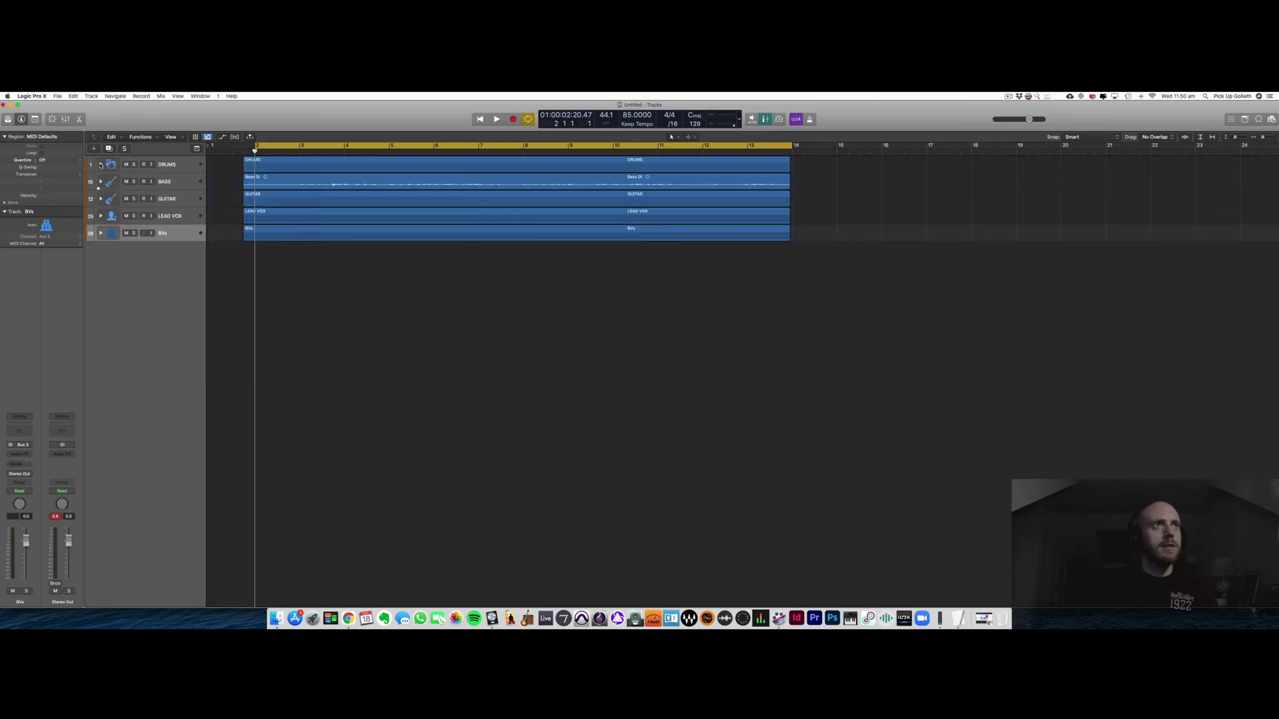
left_click(100, 198)
left_click(100, 199)
left_click(100, 216)
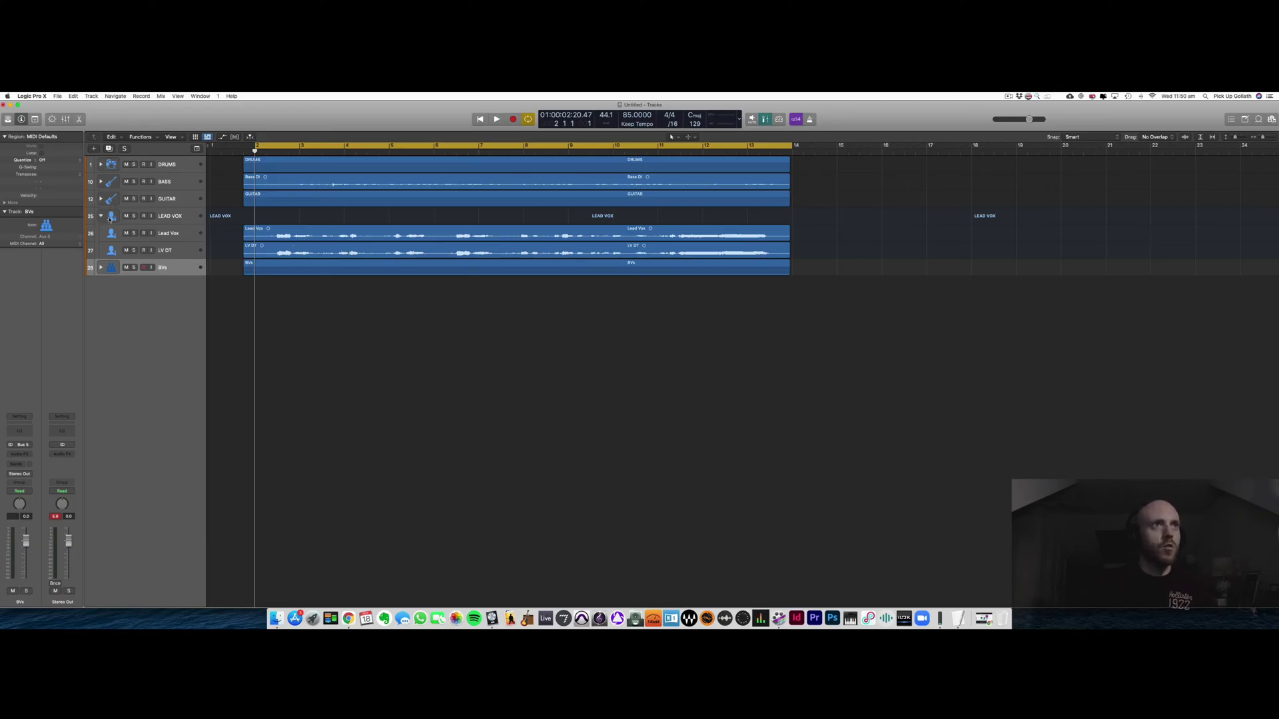
left_click(100, 216)
left_click(101, 233)
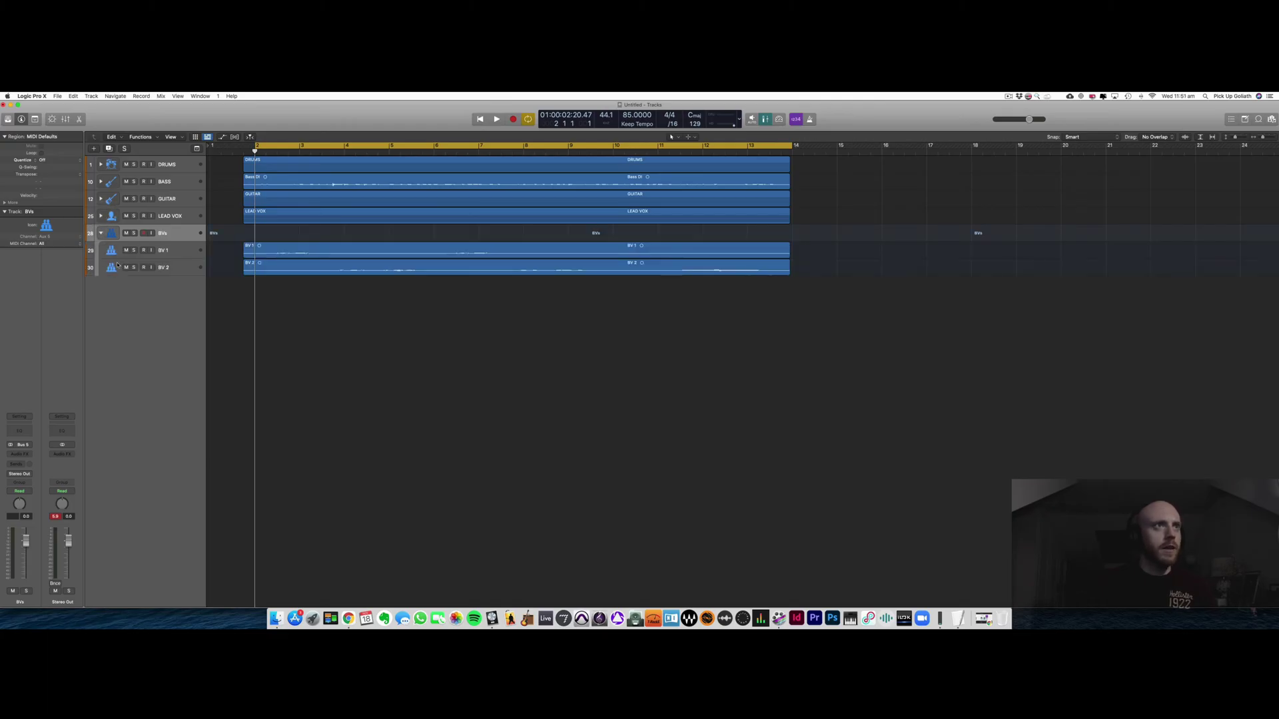
left_click(100, 233)
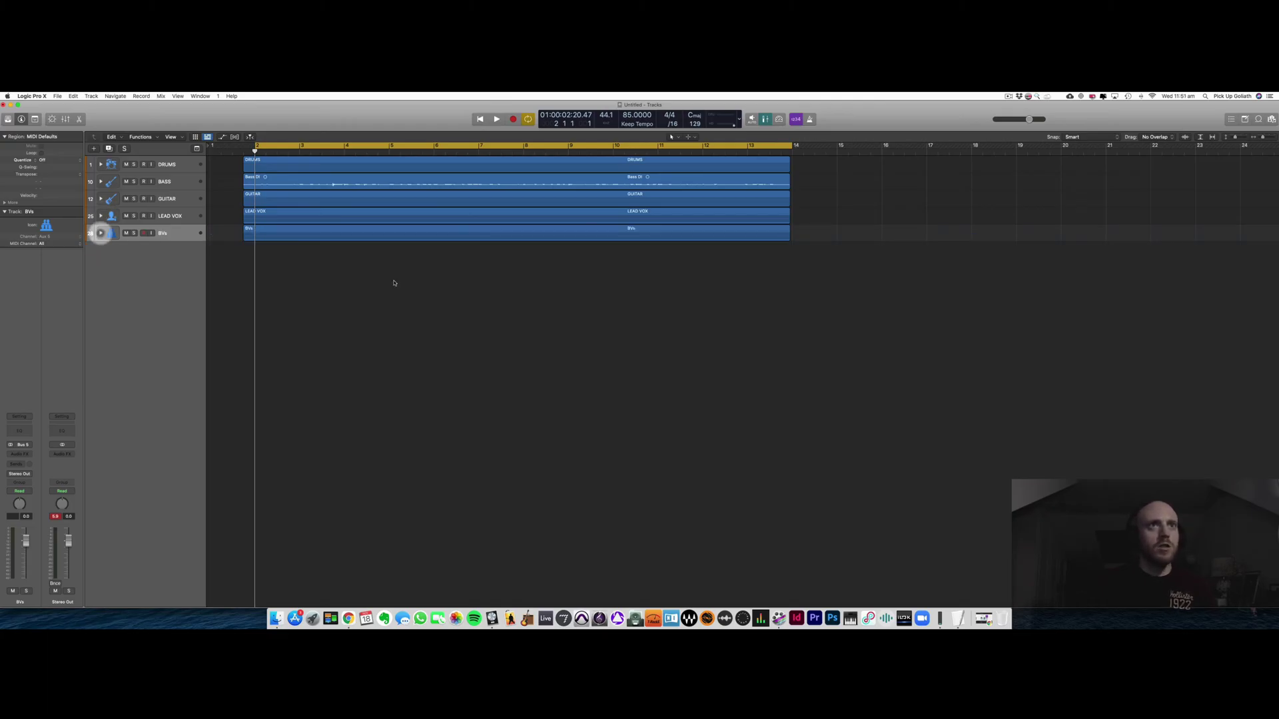
Step: Open the mixer and colour the DRUMS stack red and its drum tracks darker red
left_click(181, 166)
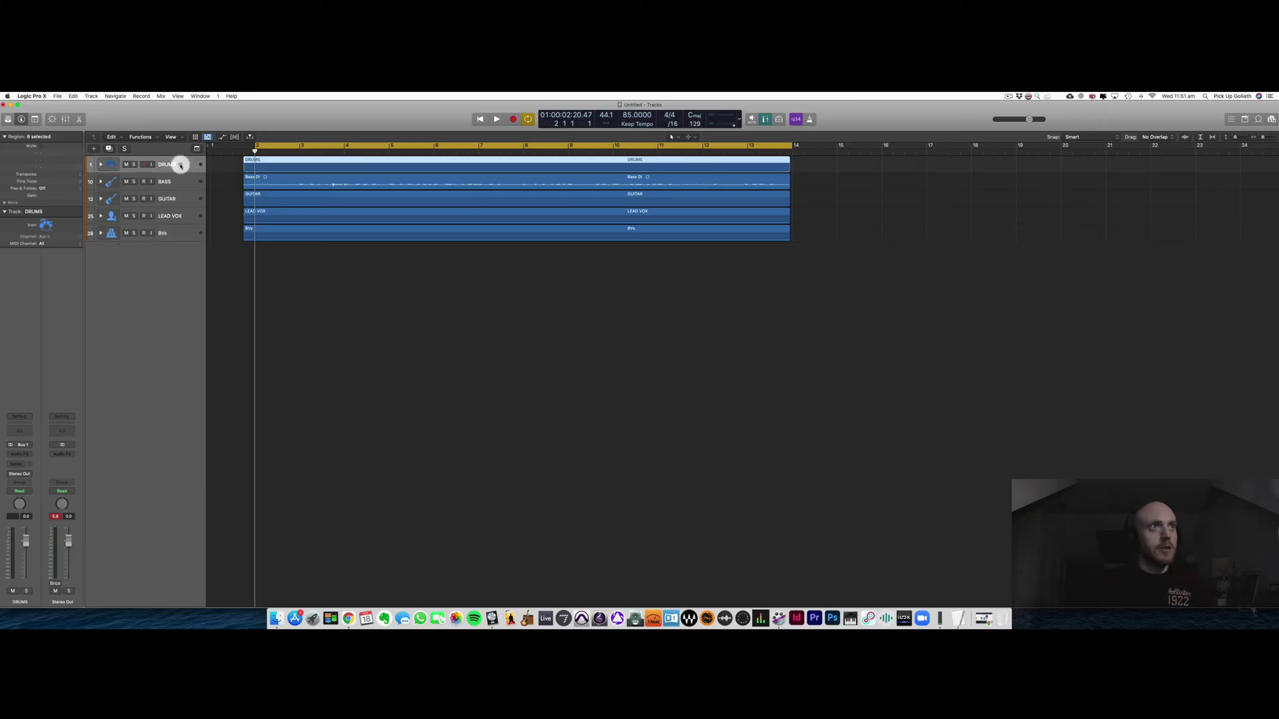
key("x")
left_click(123, 594)
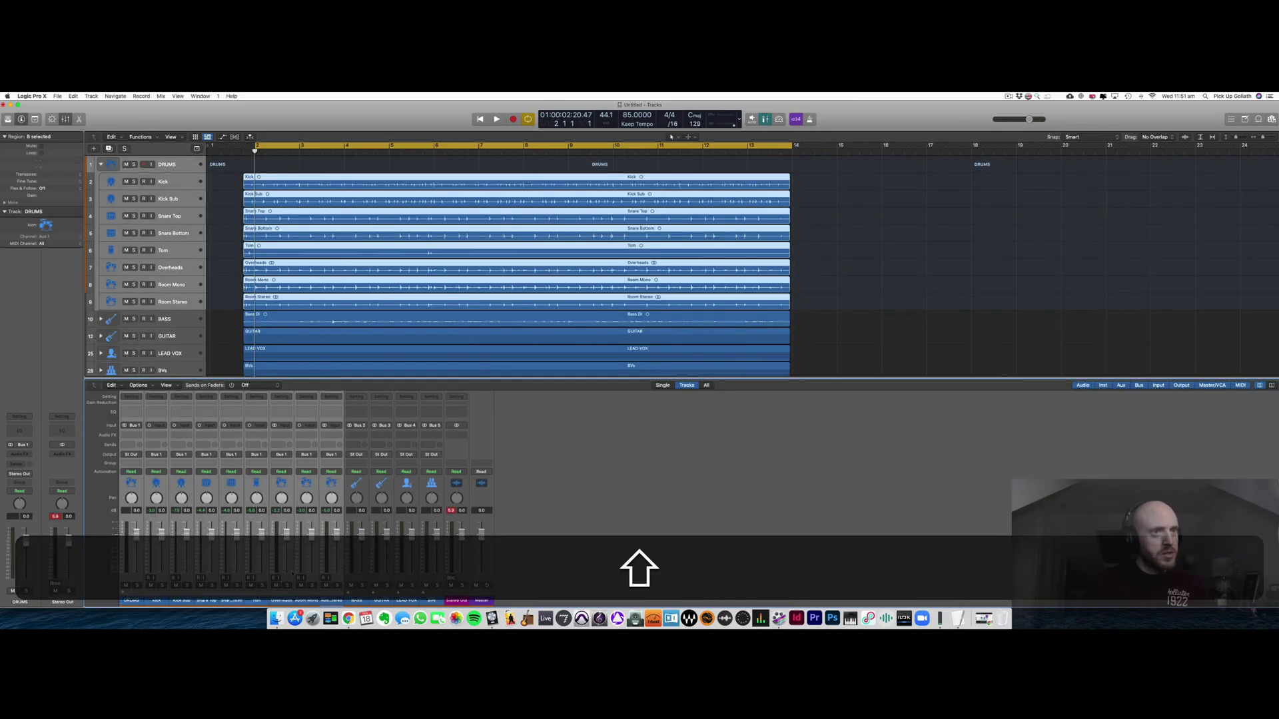
key("alt+shift+c")
key("alt+c")
left_click_drag(718, 469, 609, 471)
left_click(542, 482)
left_click(145, 580)
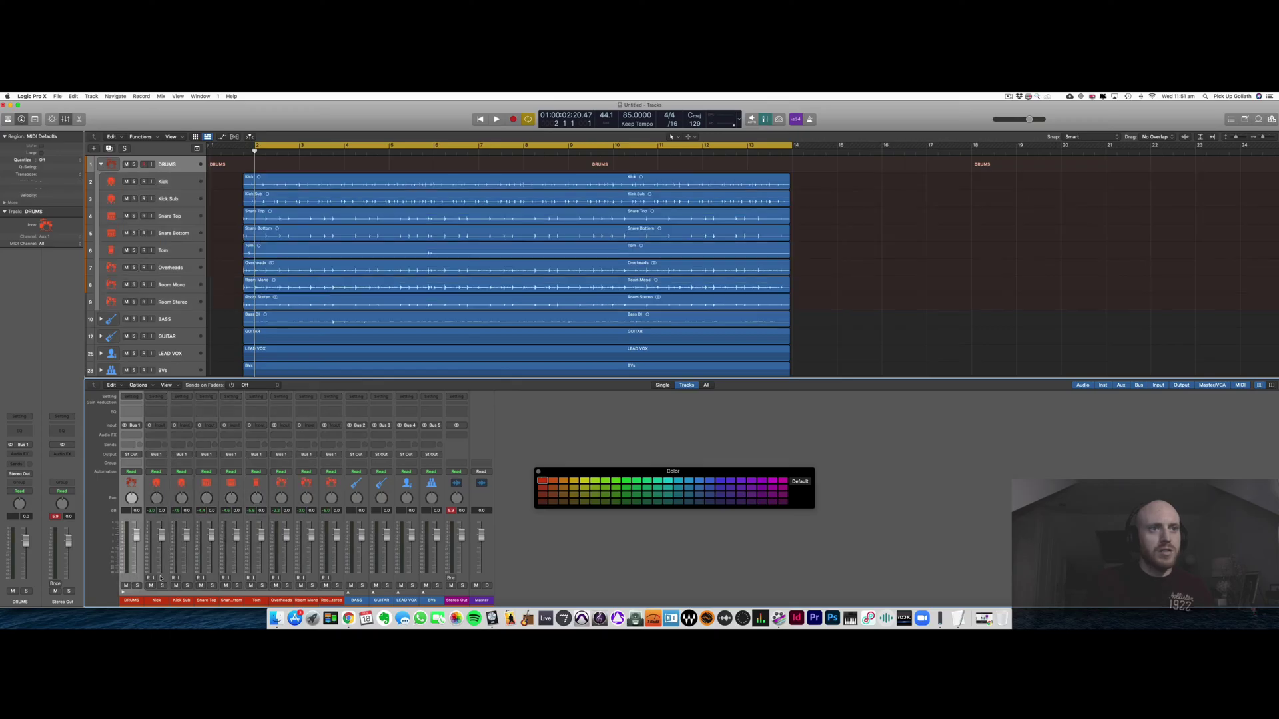
left_click(338, 577, "shift")
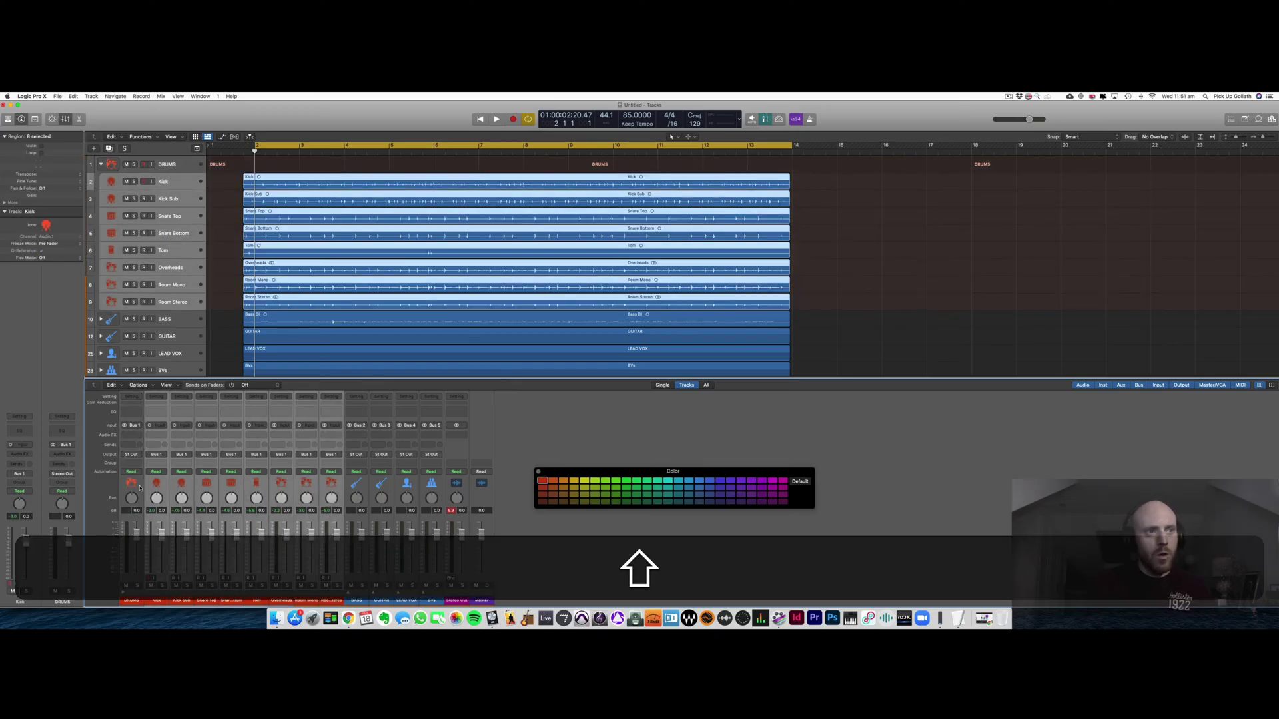
left_click(544, 487)
Step: Colour the BASS stack yellow and Bass DI a darker yellow
left_click(348, 593)
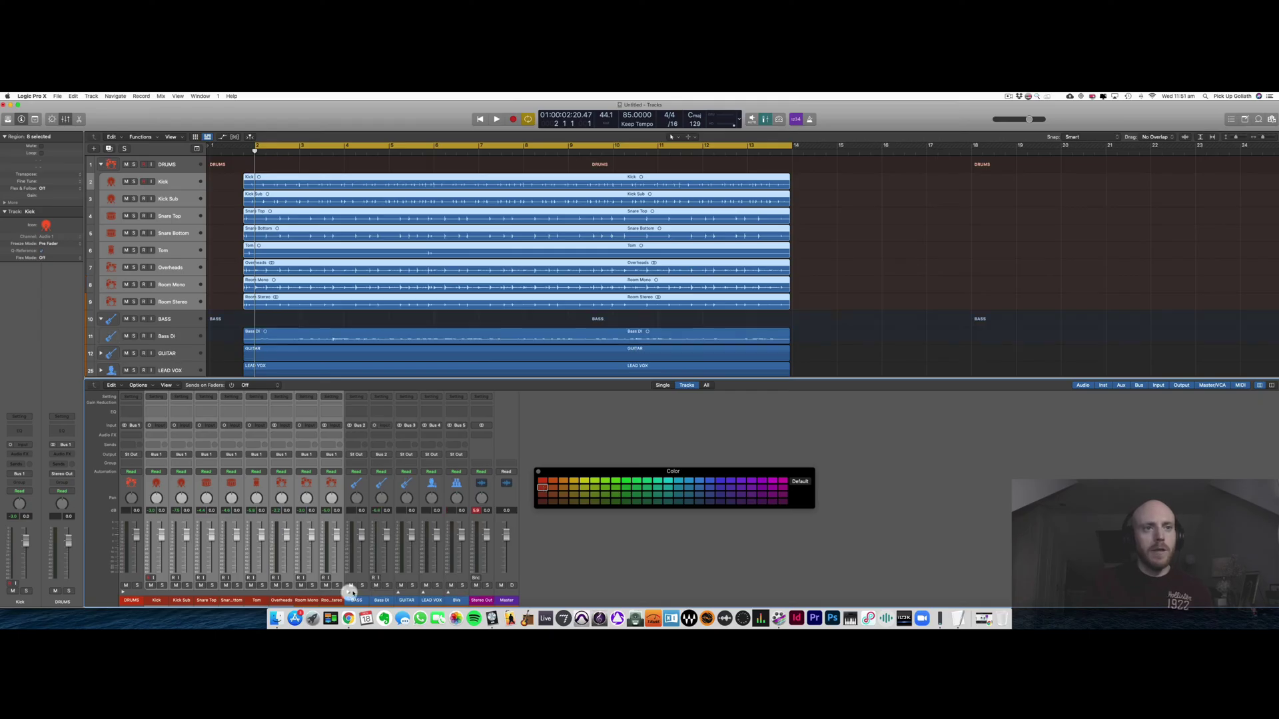
left_click(354, 587)
left_click(383, 577, "shift")
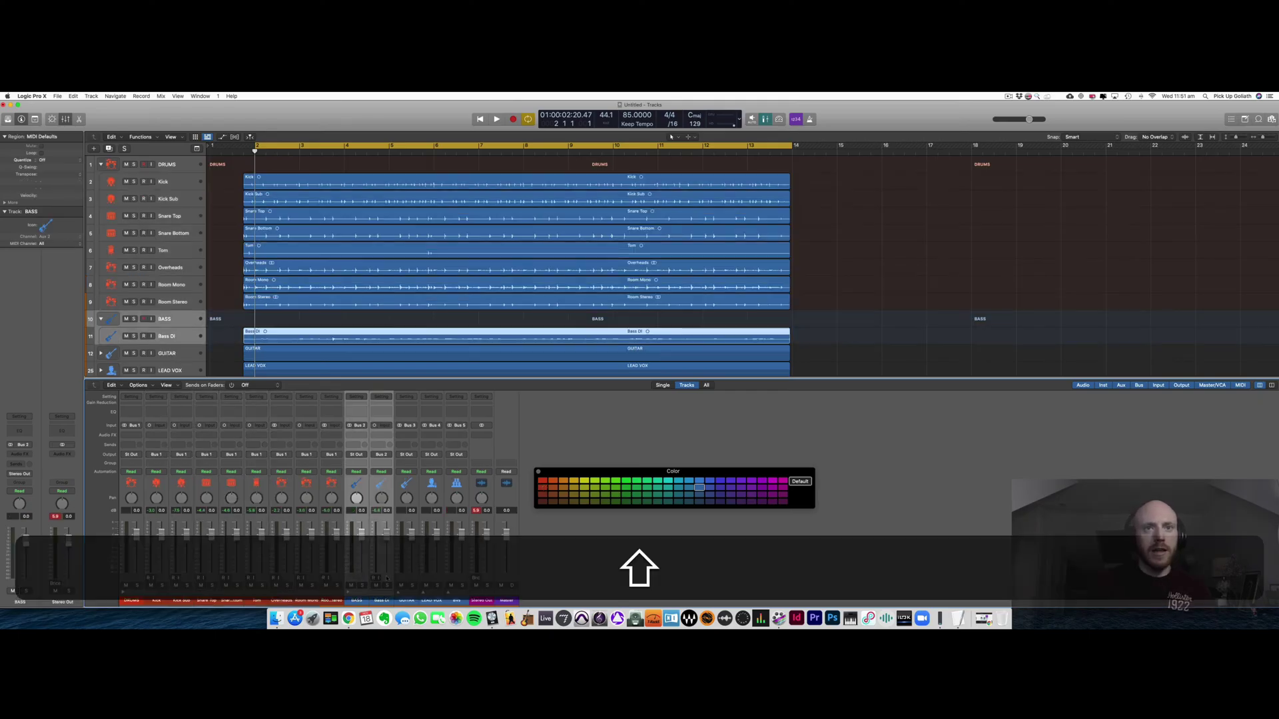
left_click(583, 481)
left_click(385, 579)
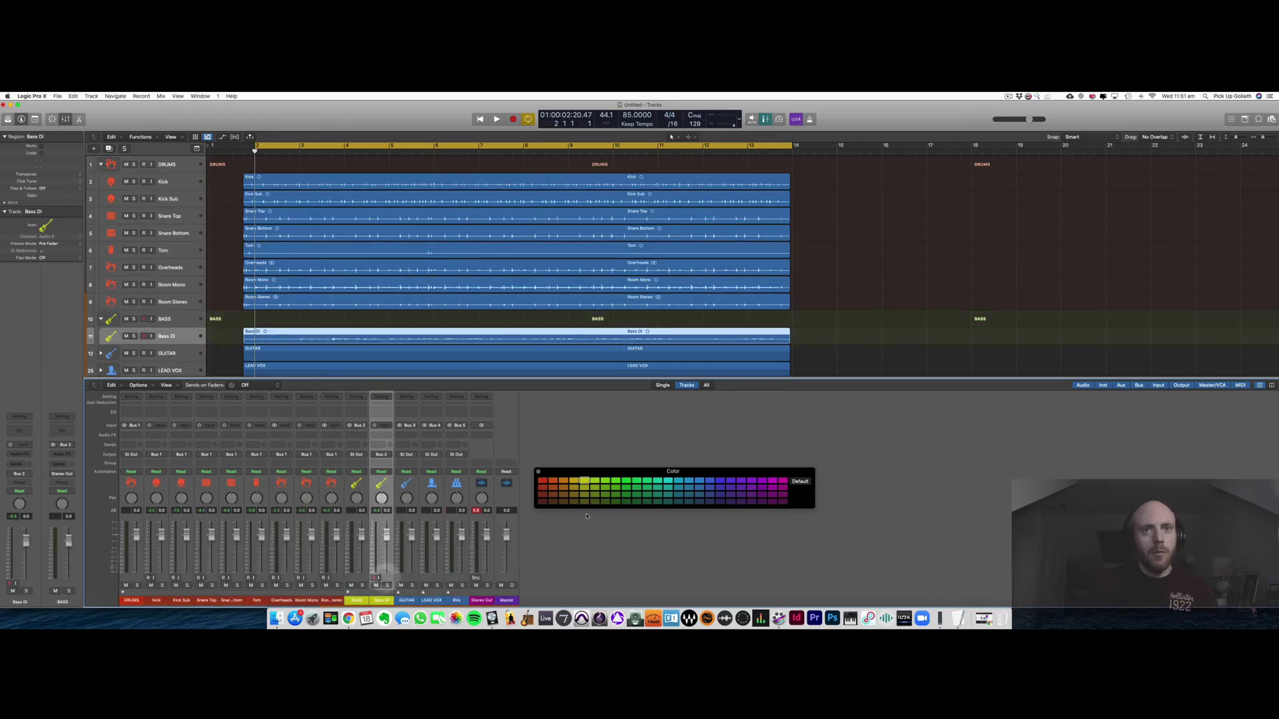
left_click(586, 489)
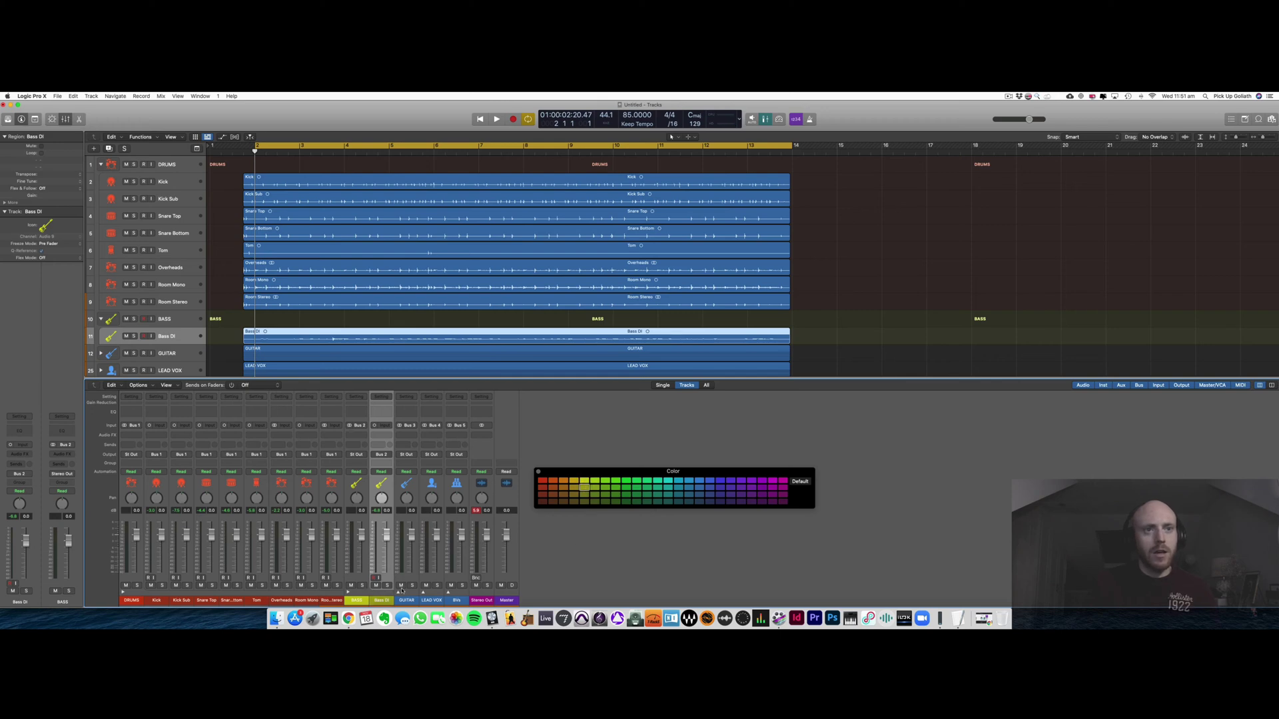
Step: Colour the GUITAR stack green and its guitar tracks a darker green
left_click(401, 591)
left_click(714, 577, "shift")
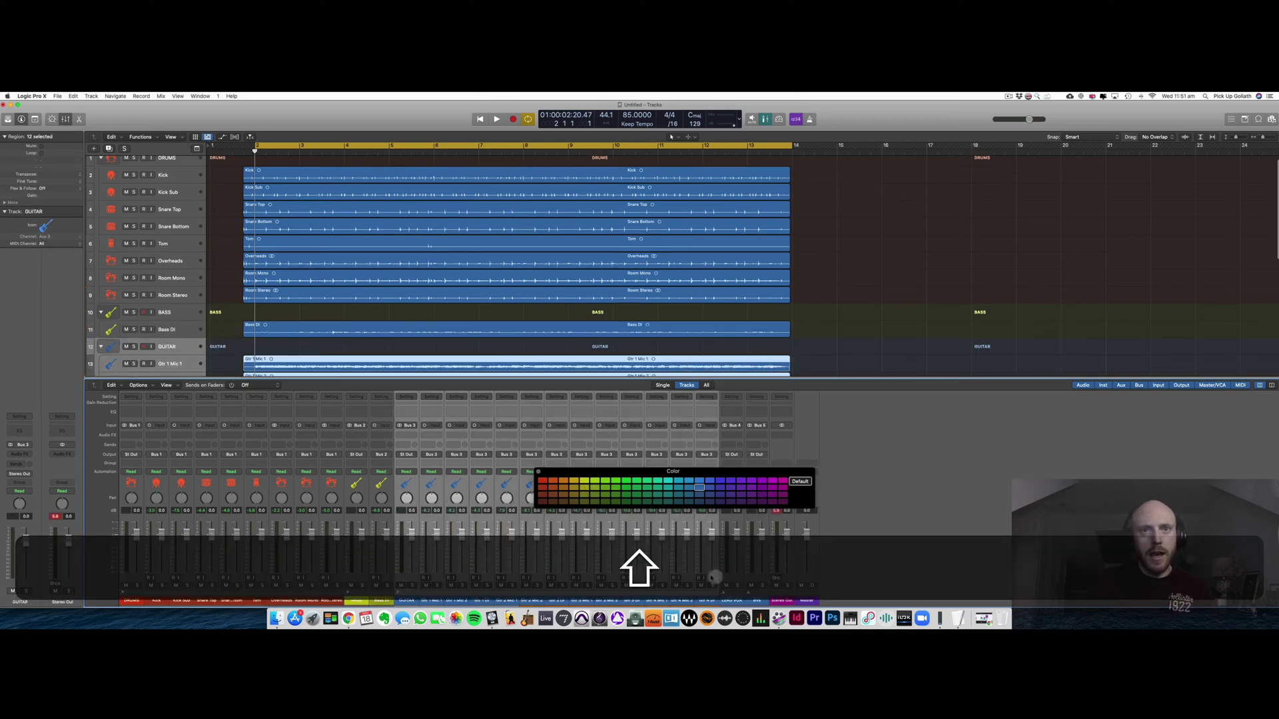
left_click(626, 481)
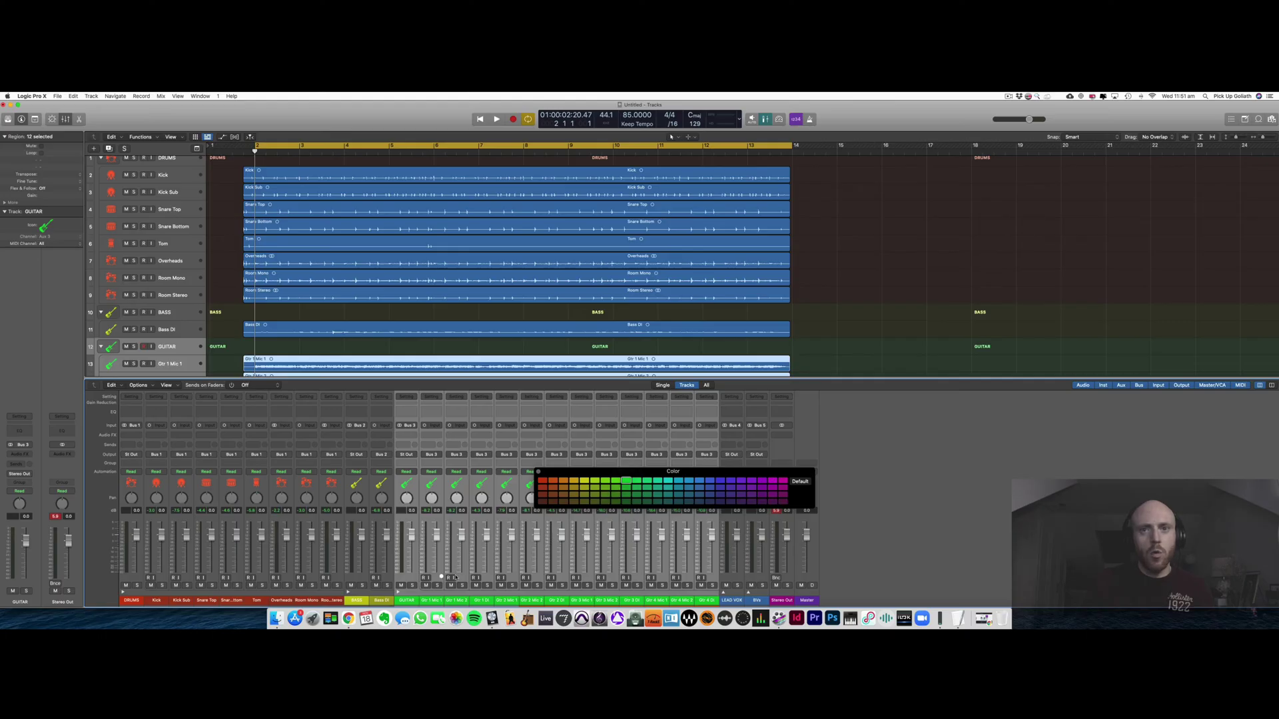
left_click(441, 577)
left_click(708, 577, "shift")
left_click(626, 488)
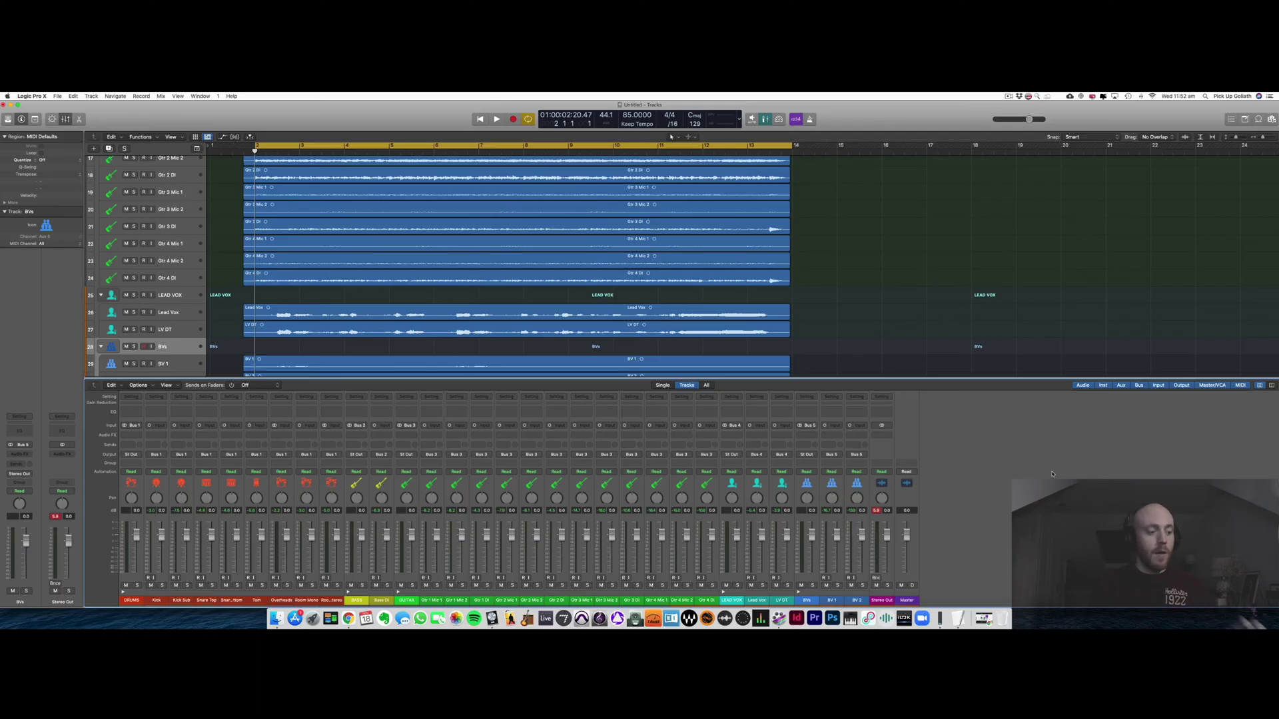
Step: Hide the mixer, select all regions and colour them by their tracks
key("x")
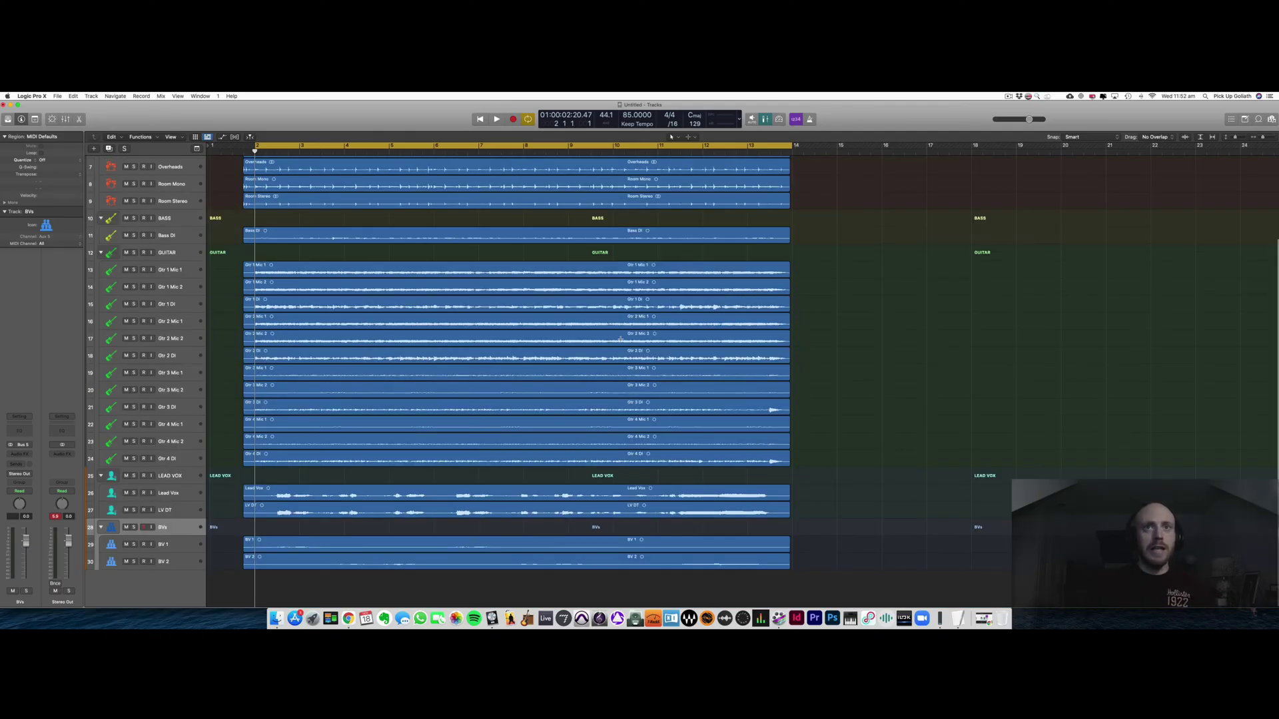
key("super+a")
right_click(611, 321)
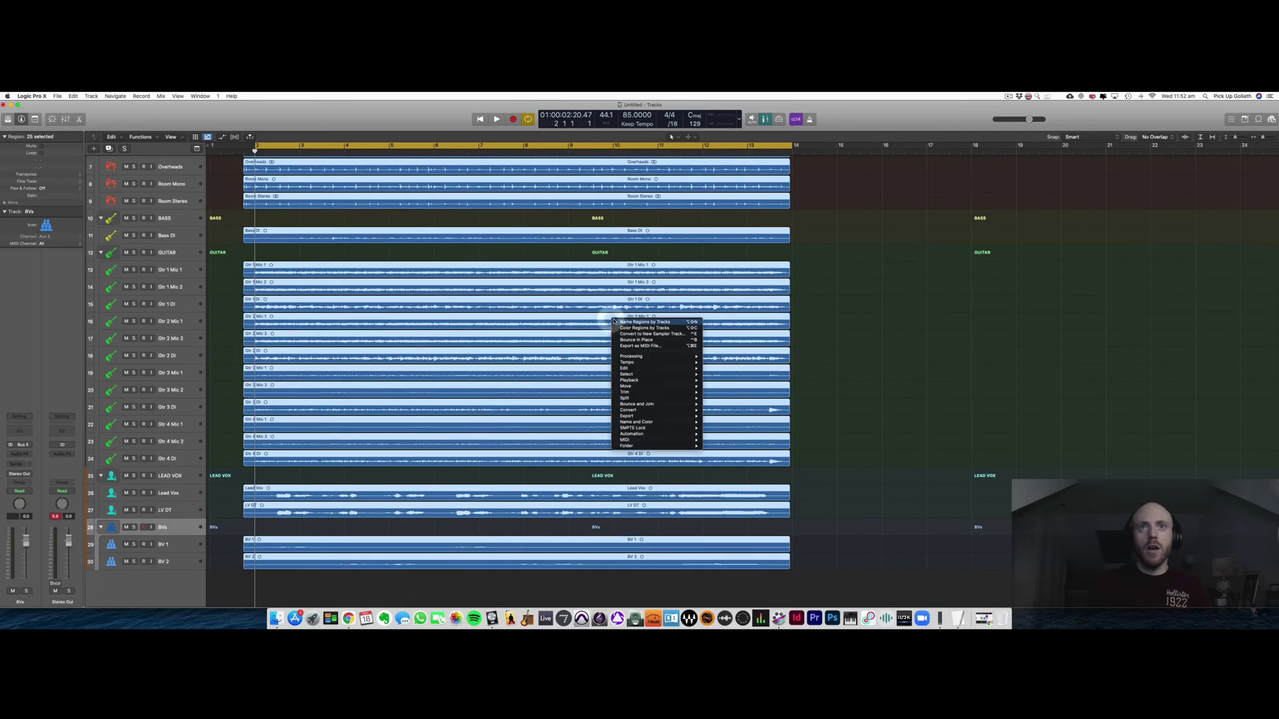
left_click(629, 328)
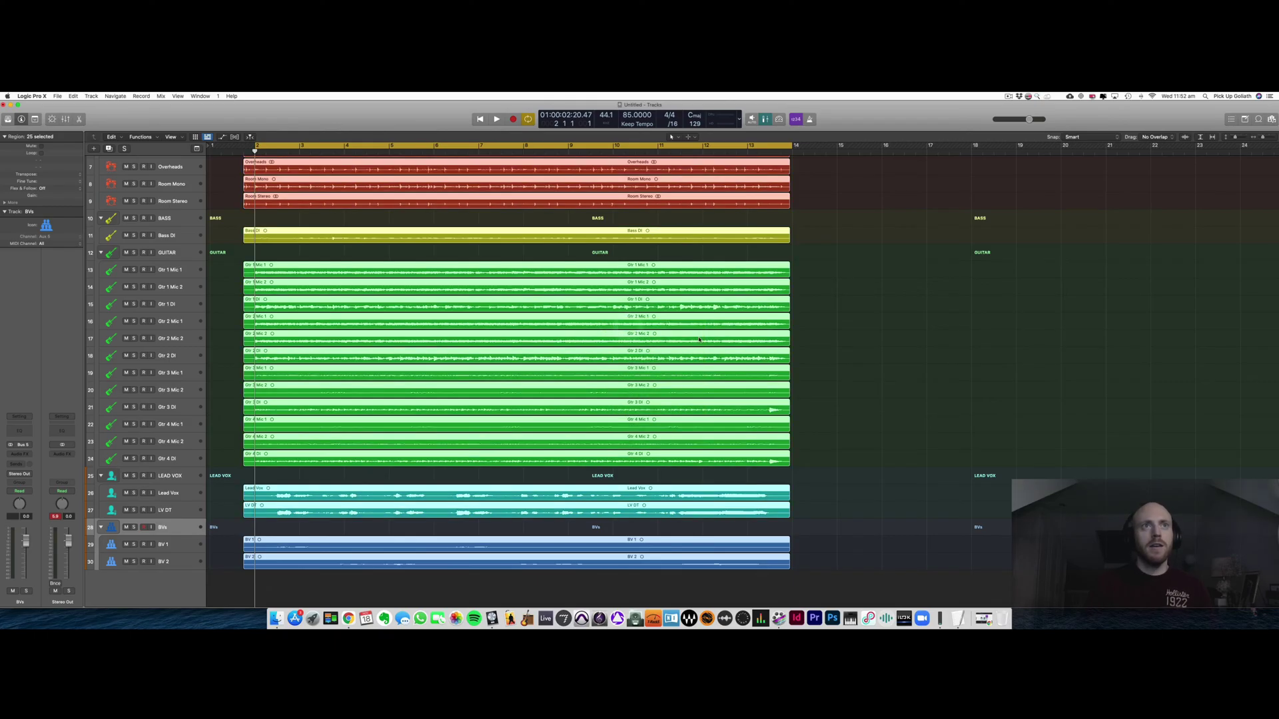
left_click(816, 321)
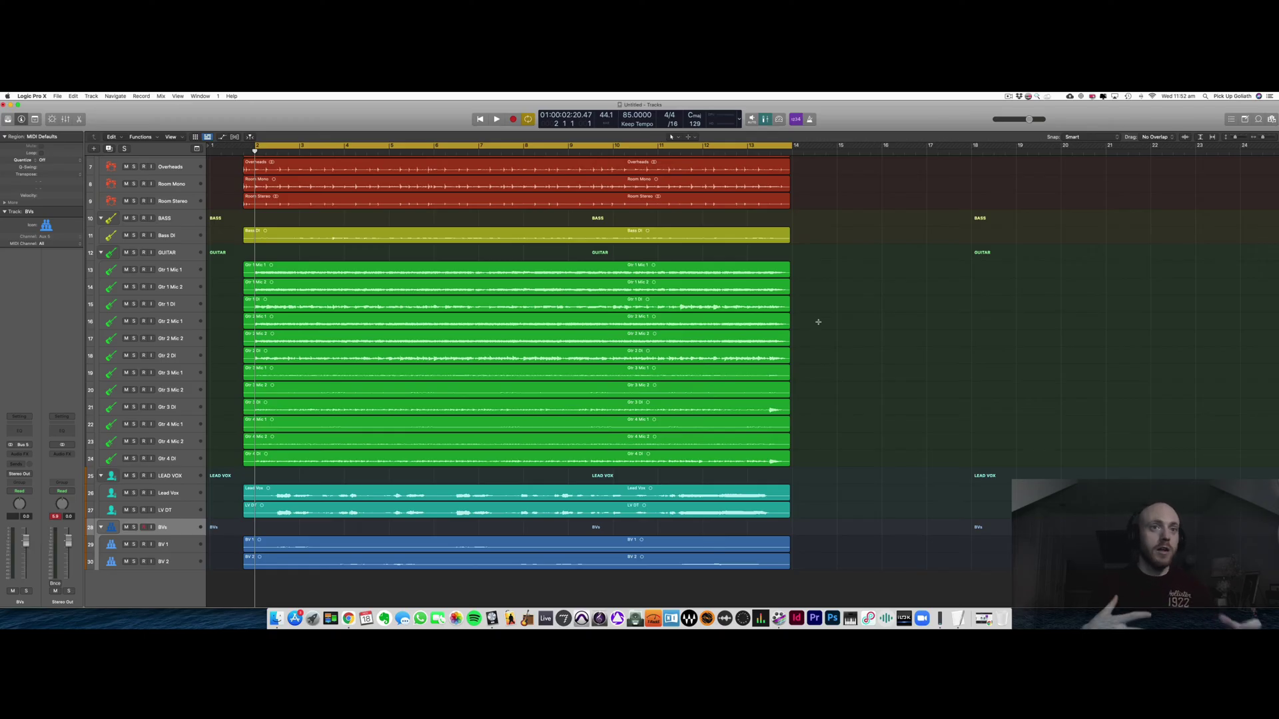
Step: In the mixer, collapse the DRUMS, BASS, GUITAR, LEAD VOX and BVs stacks and select all five strips
key("x")
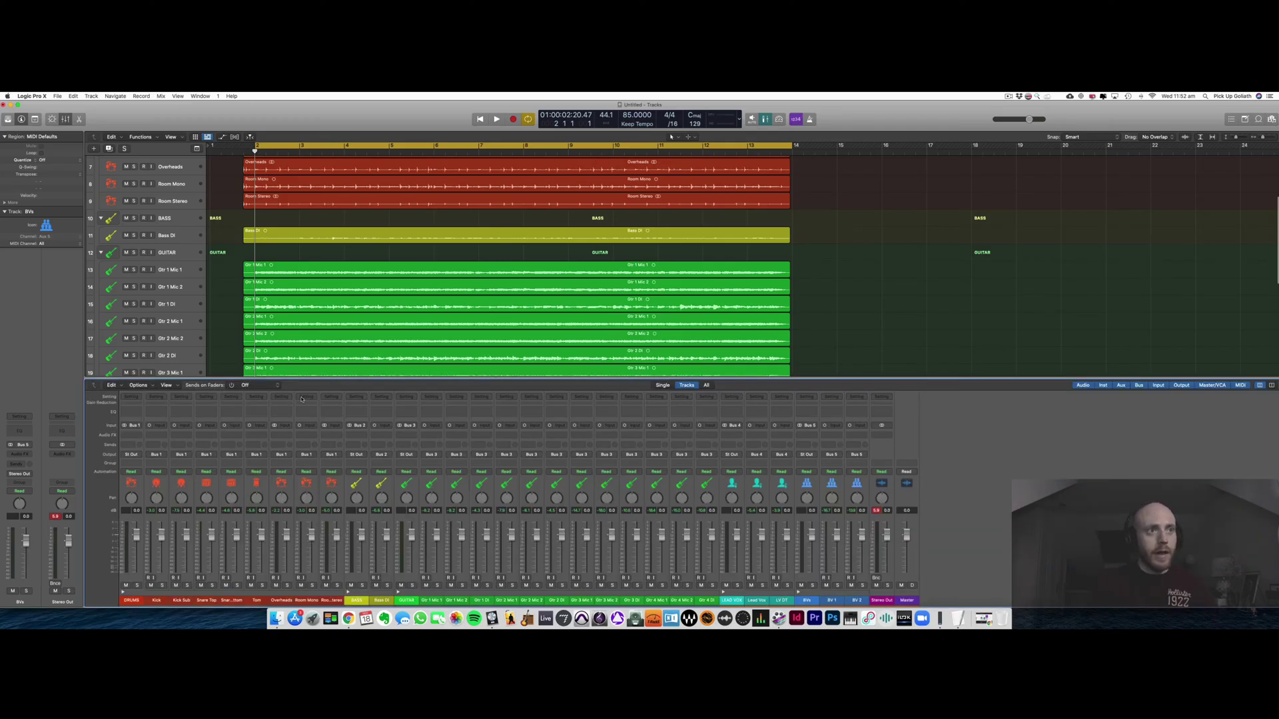
left_click(123, 593)
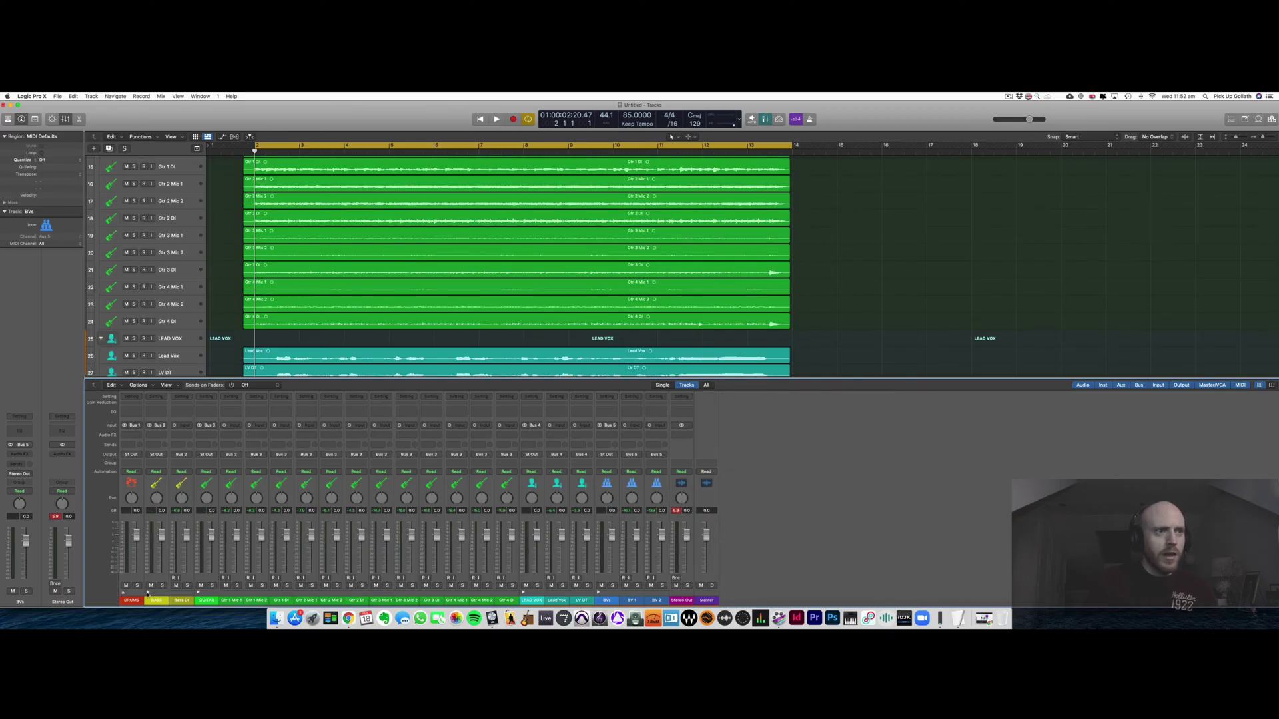
left_click(148, 592)
left_click(172, 593)
left_click(198, 592)
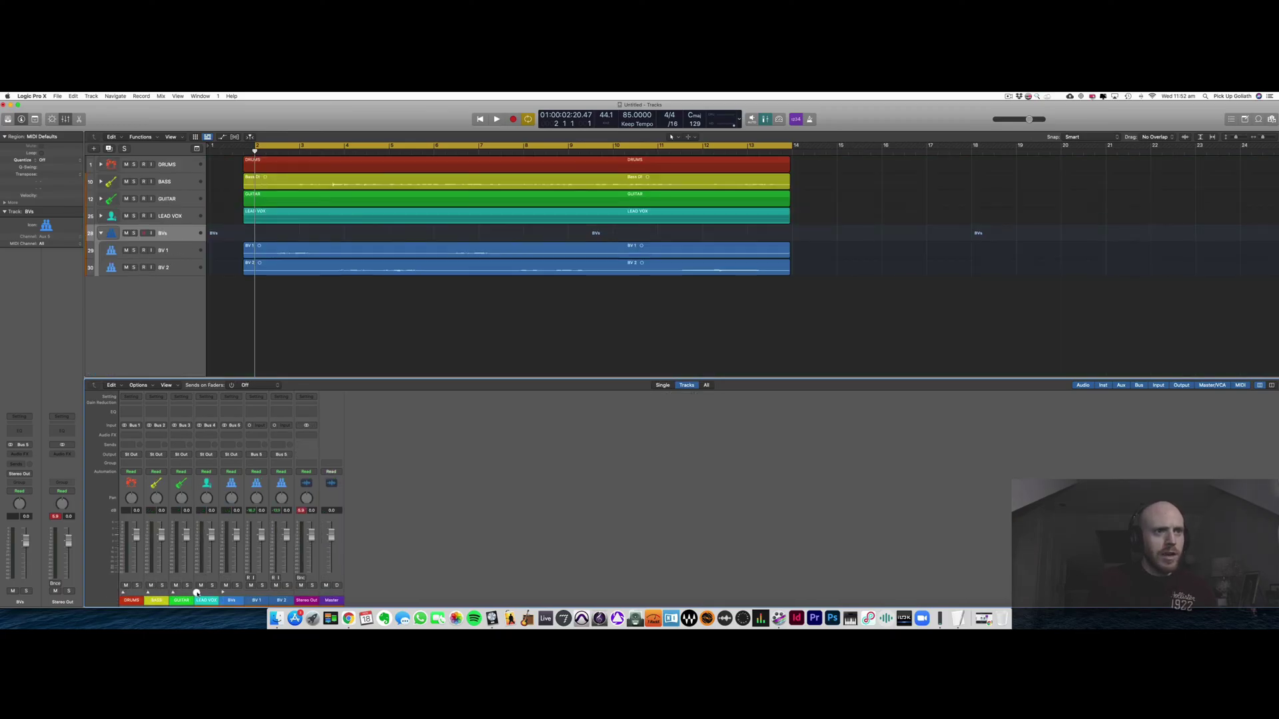
left_click(223, 592)
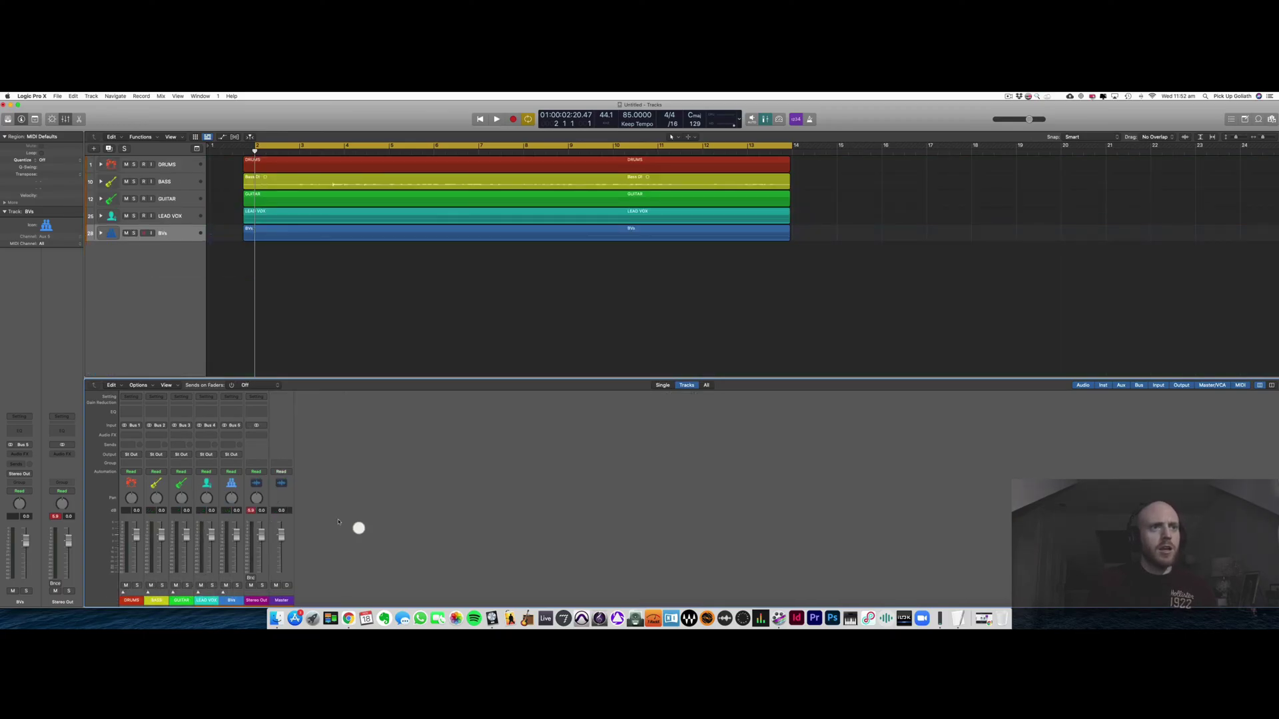
left_click(242, 481)
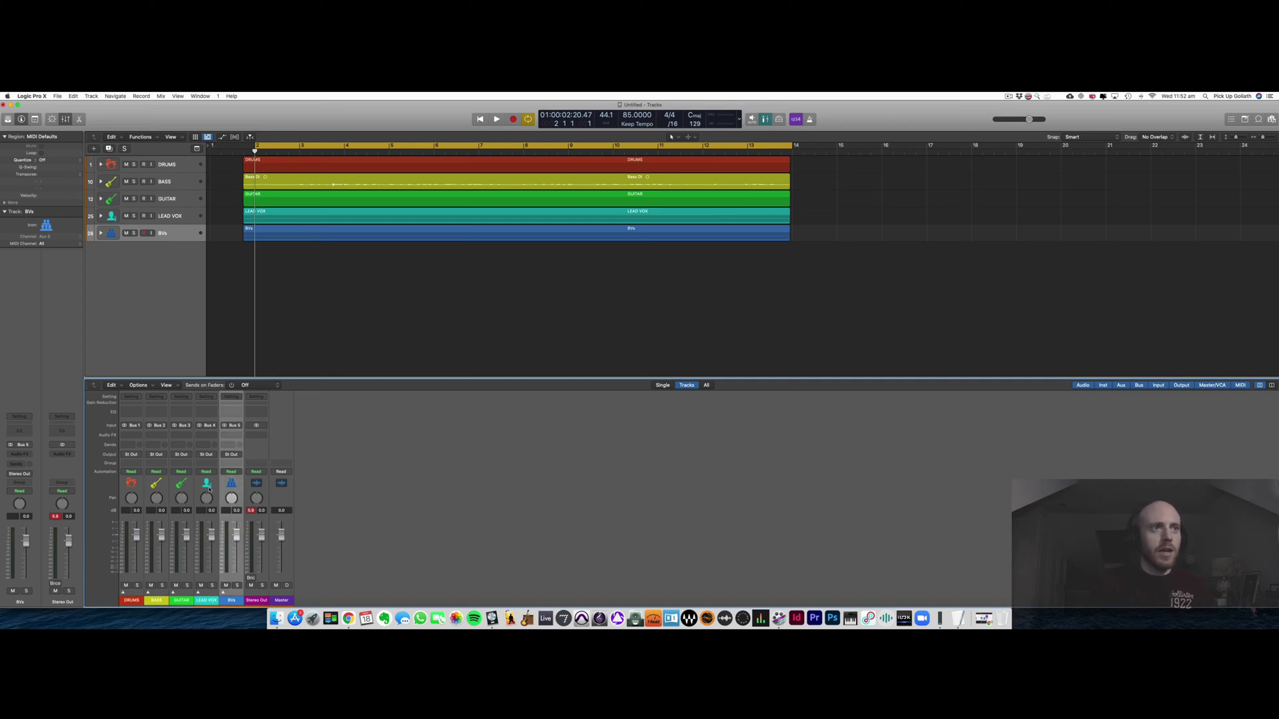
left_click(133, 486, "shift")
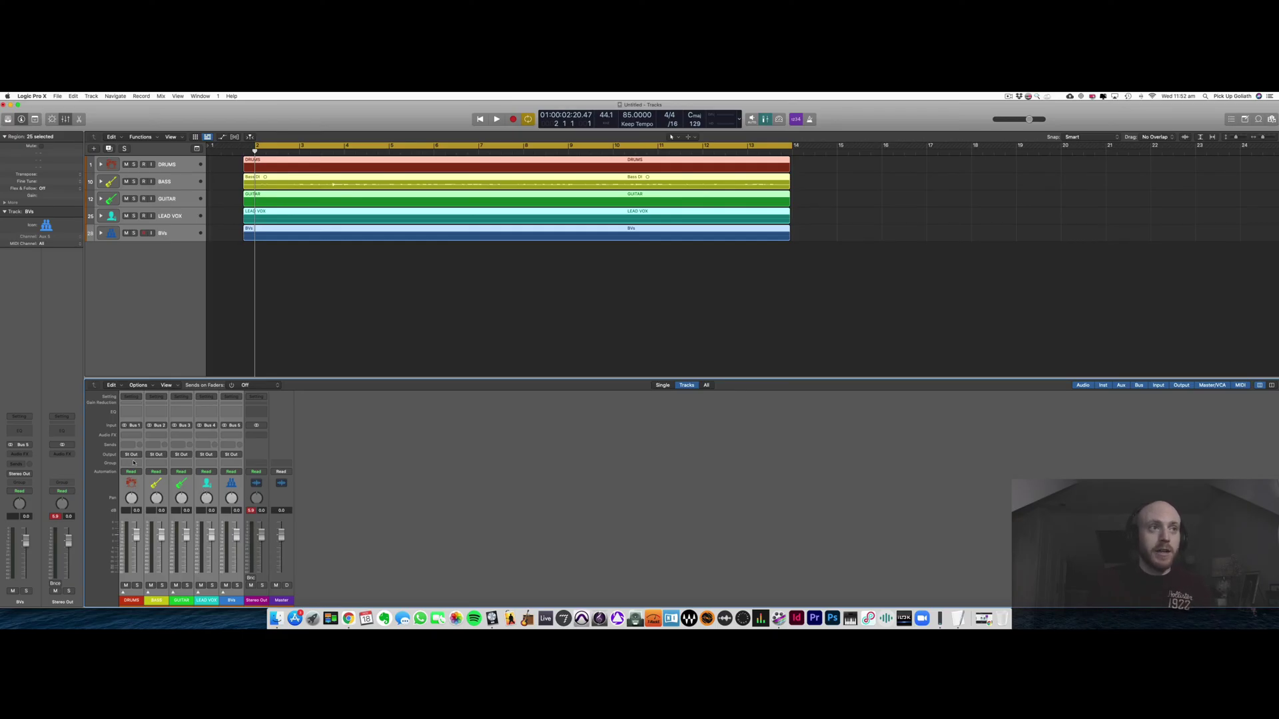
Step: Route the five selected stack channels' output to Bus 32
left_click(131, 455)
mouse_move(142, 482)
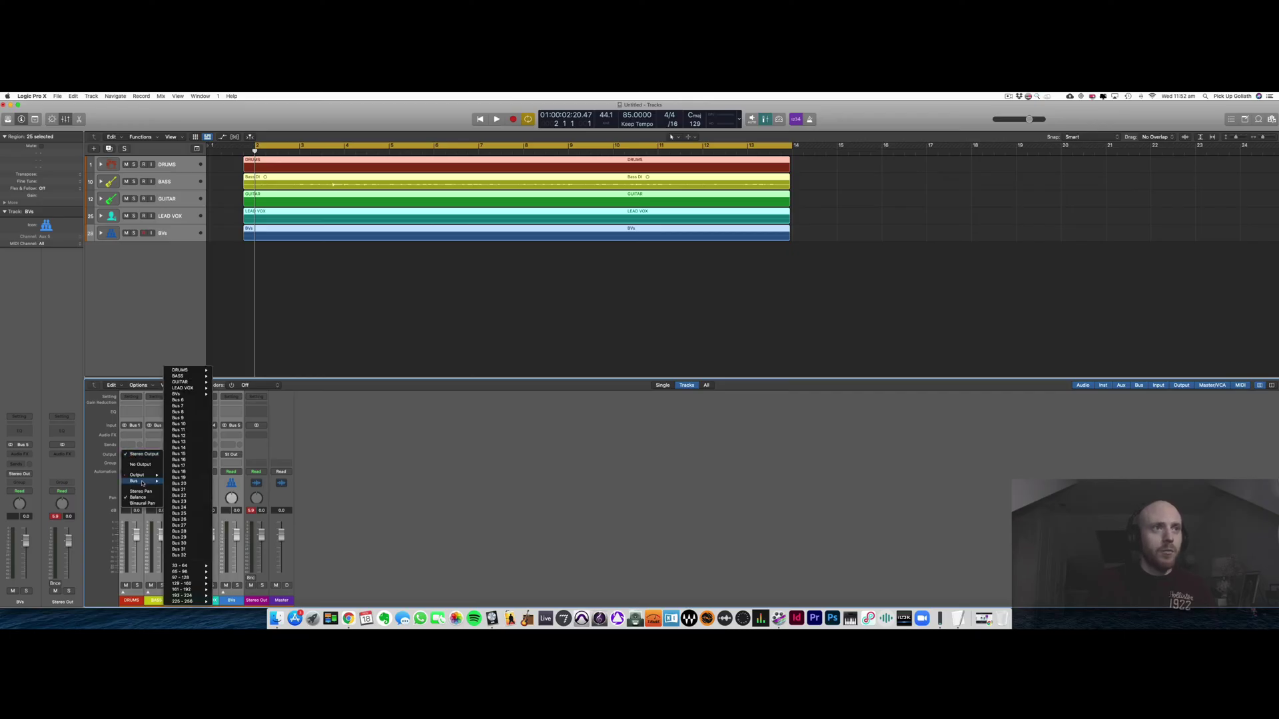
left_click(192, 556)
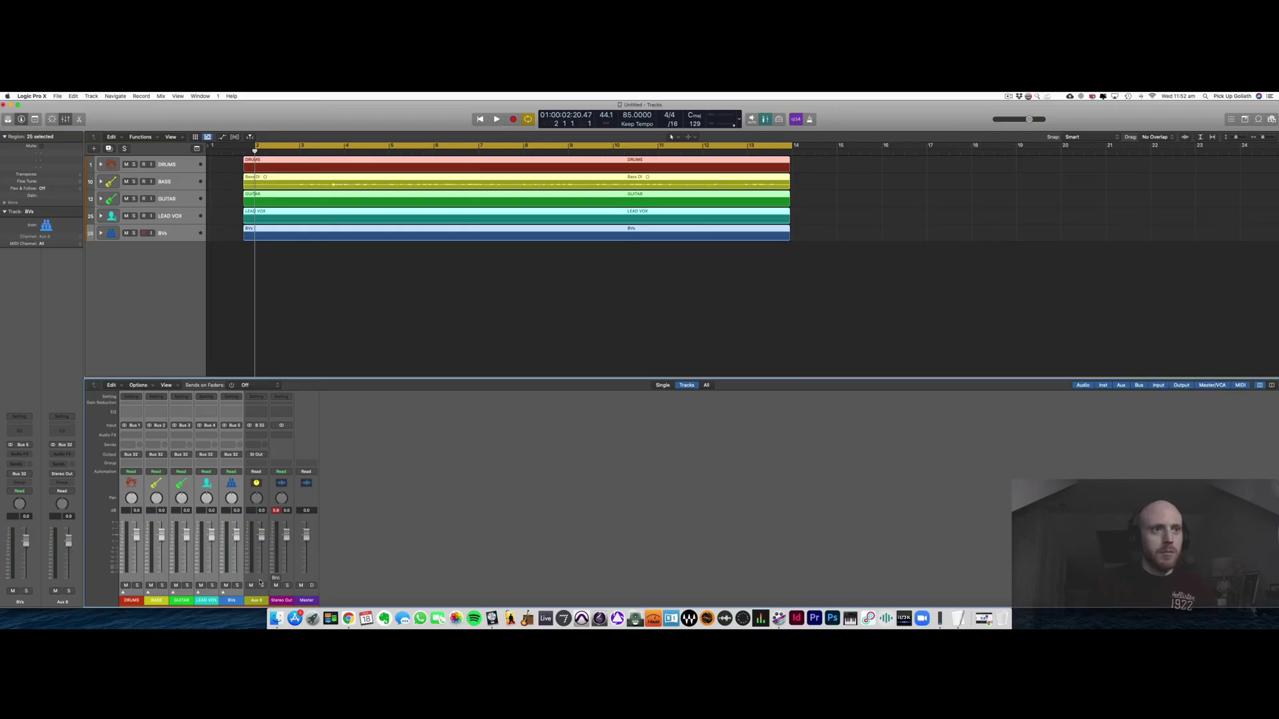
Step: Rename the new aux channel to MIXBUSS
double_click(257, 600)
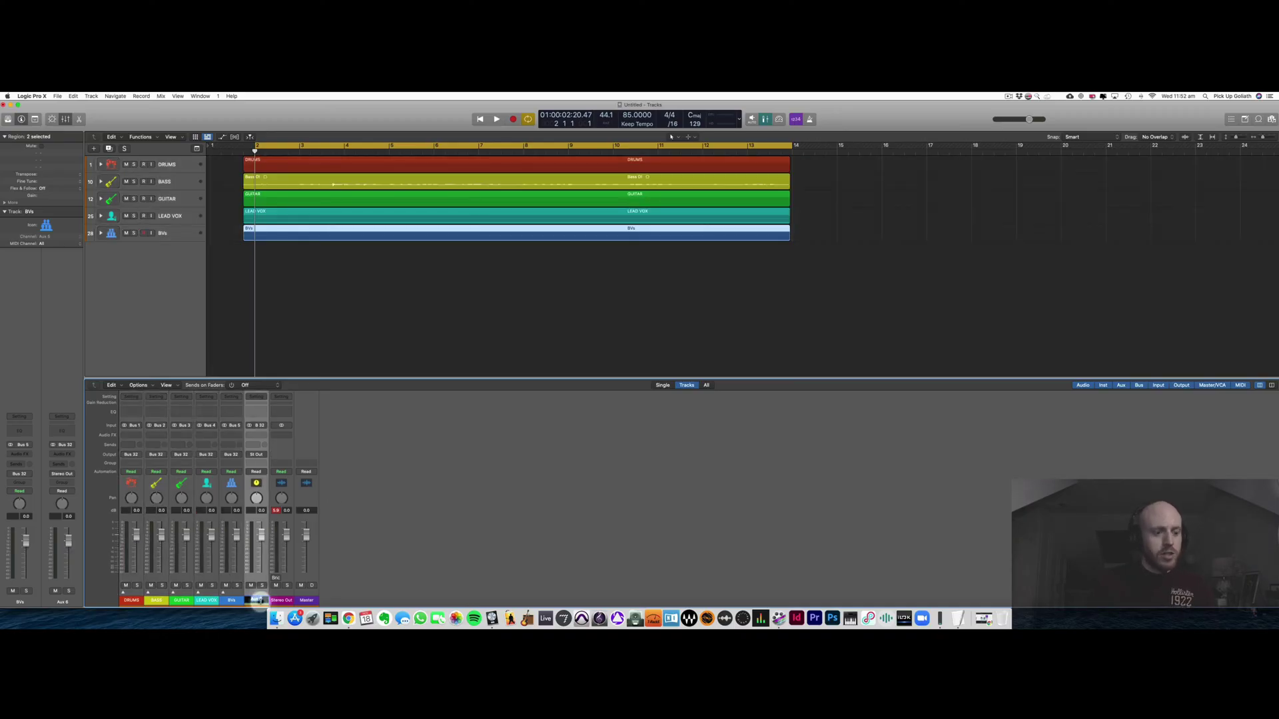
type("MIXBUSS")
key("shift+Return")
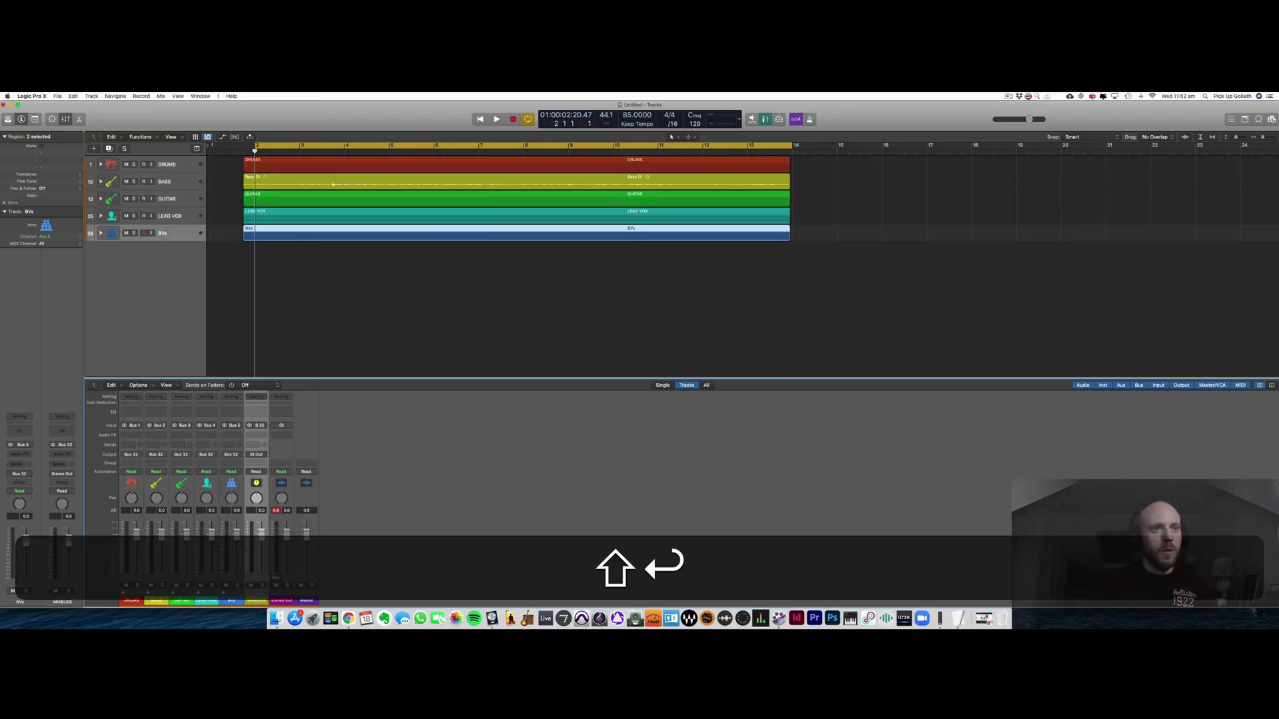
Step: Colour the MIXBUSS channel magenta from the colour palette
key("alt+c")
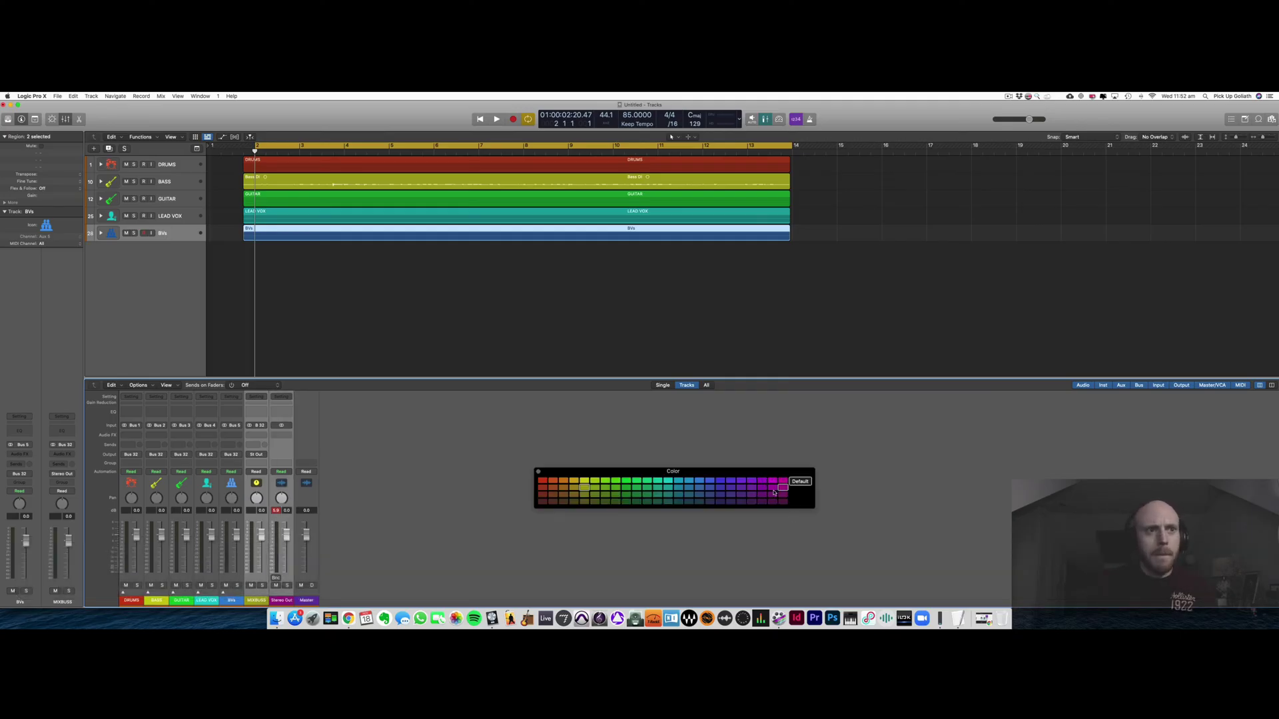
left_click(266, 583)
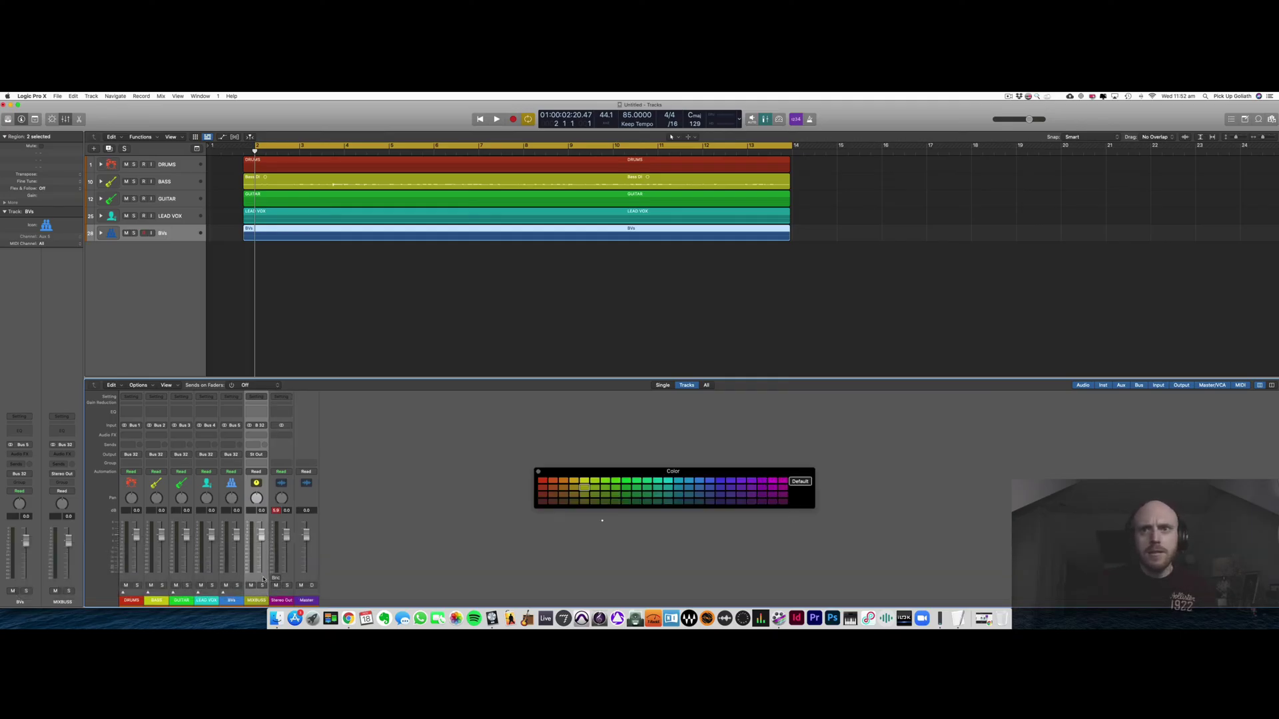
left_click(783, 495)
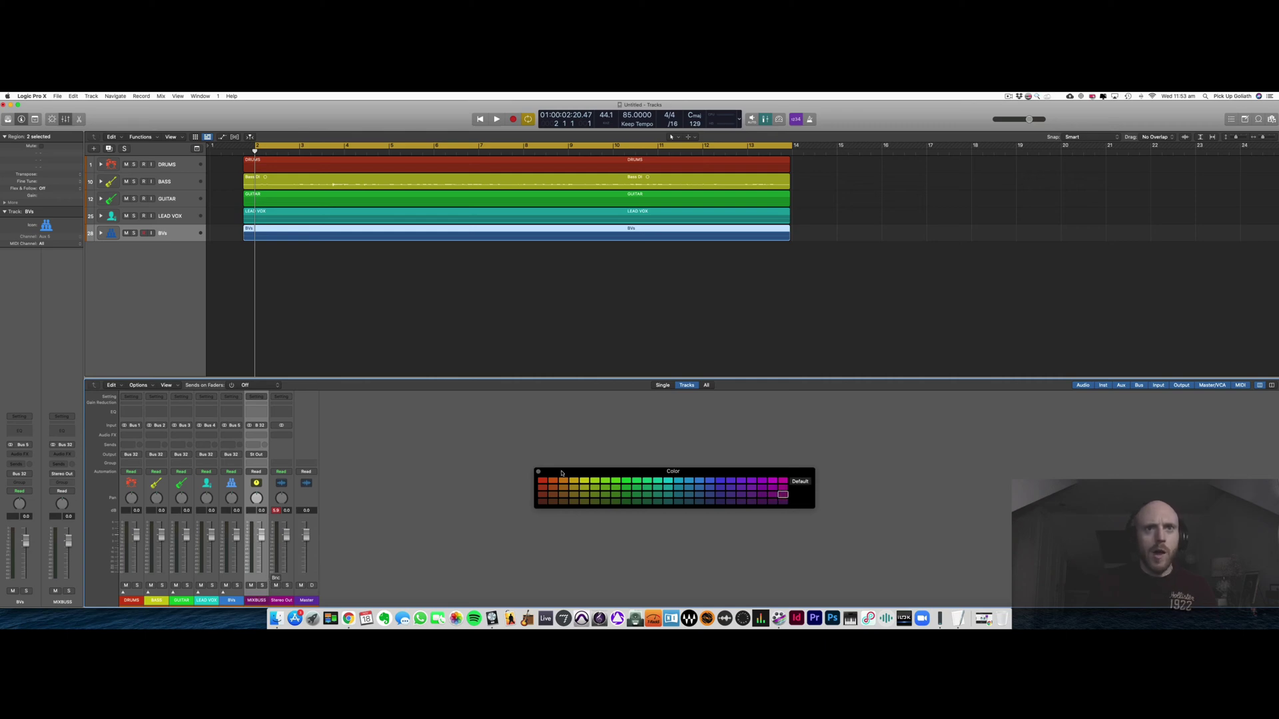
left_click(538, 473)
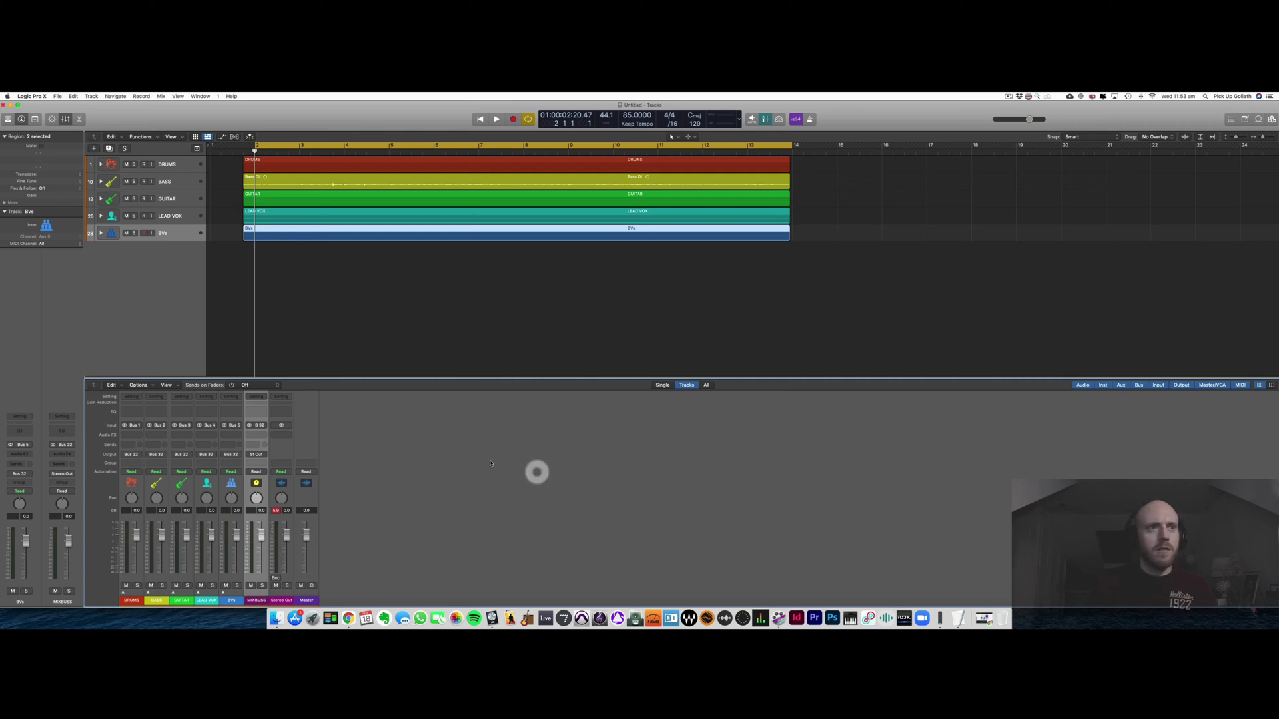
Step: Create a track for the MIXBUSS channel, hide the mixer, and give it a purple circle icon
right_click(267, 499)
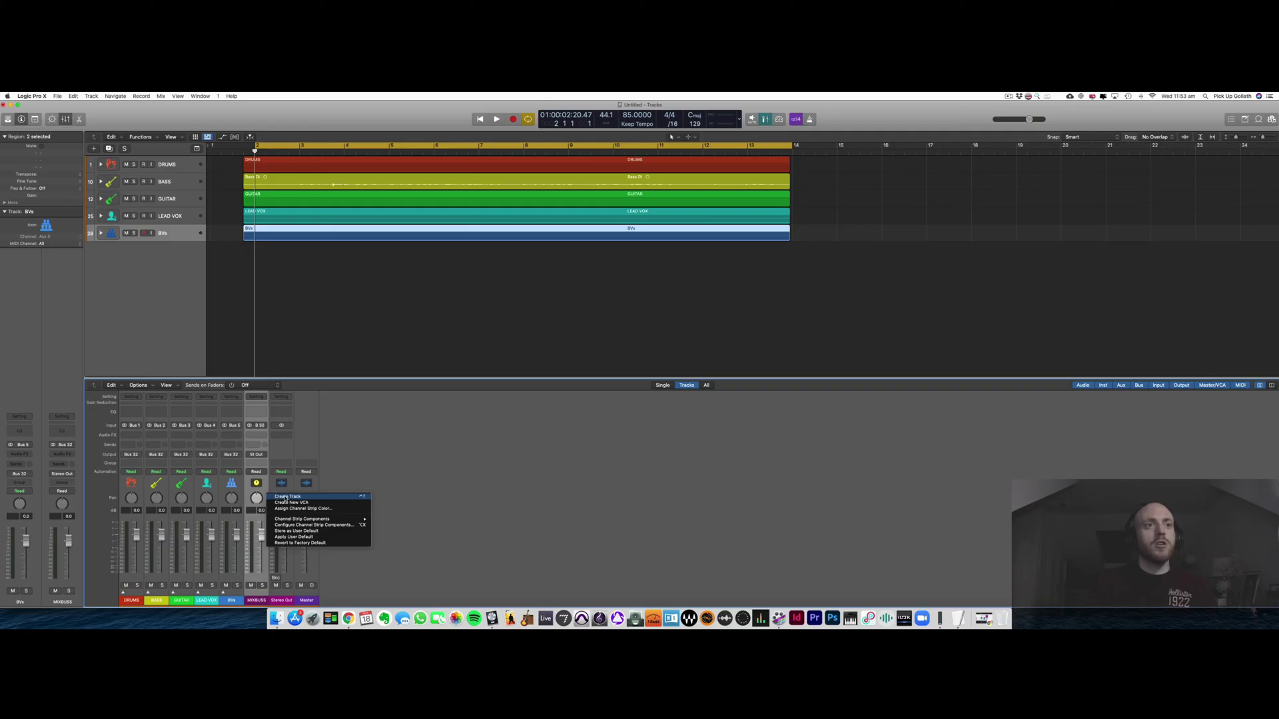
left_click(287, 497)
left_click(163, 252)
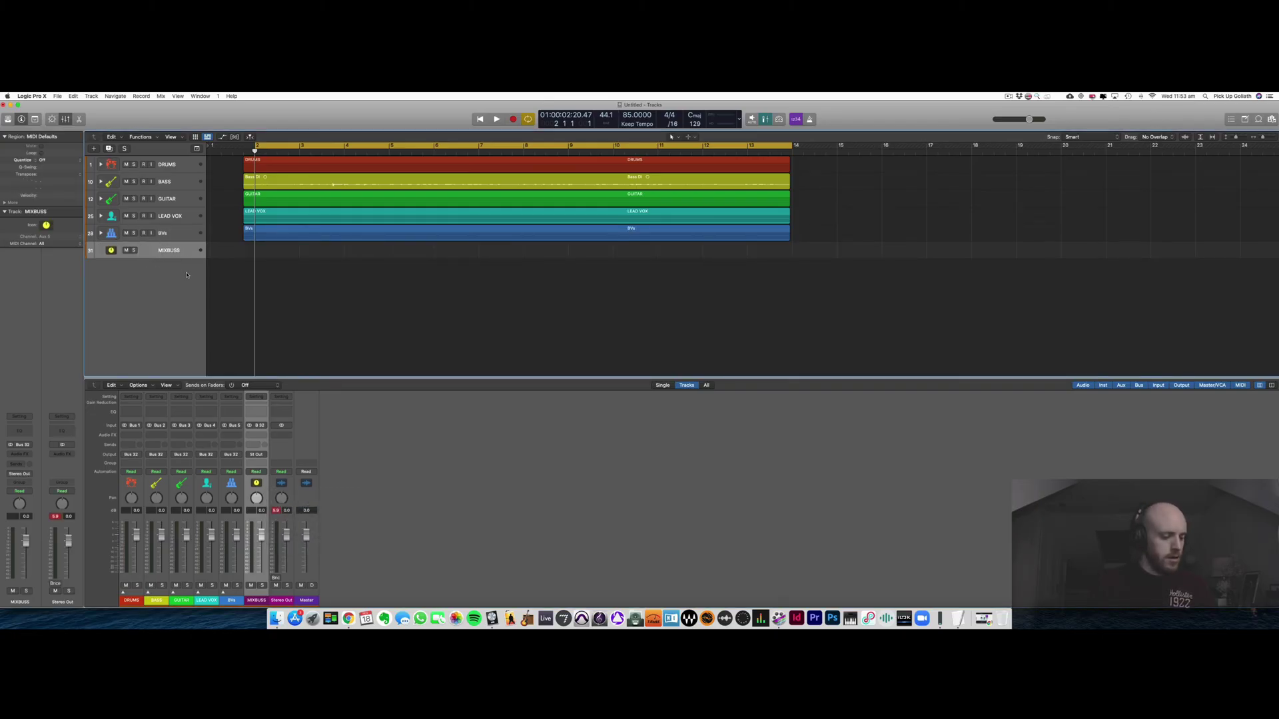
key("x")
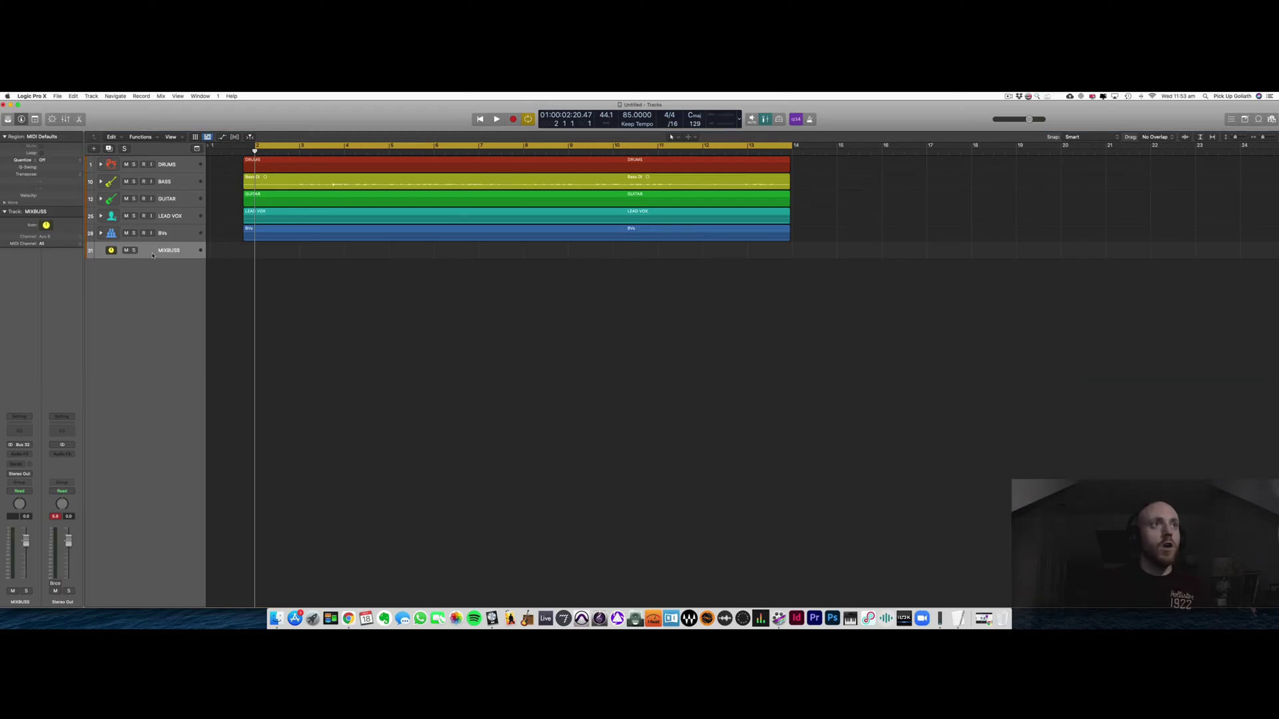
left_click(111, 250)
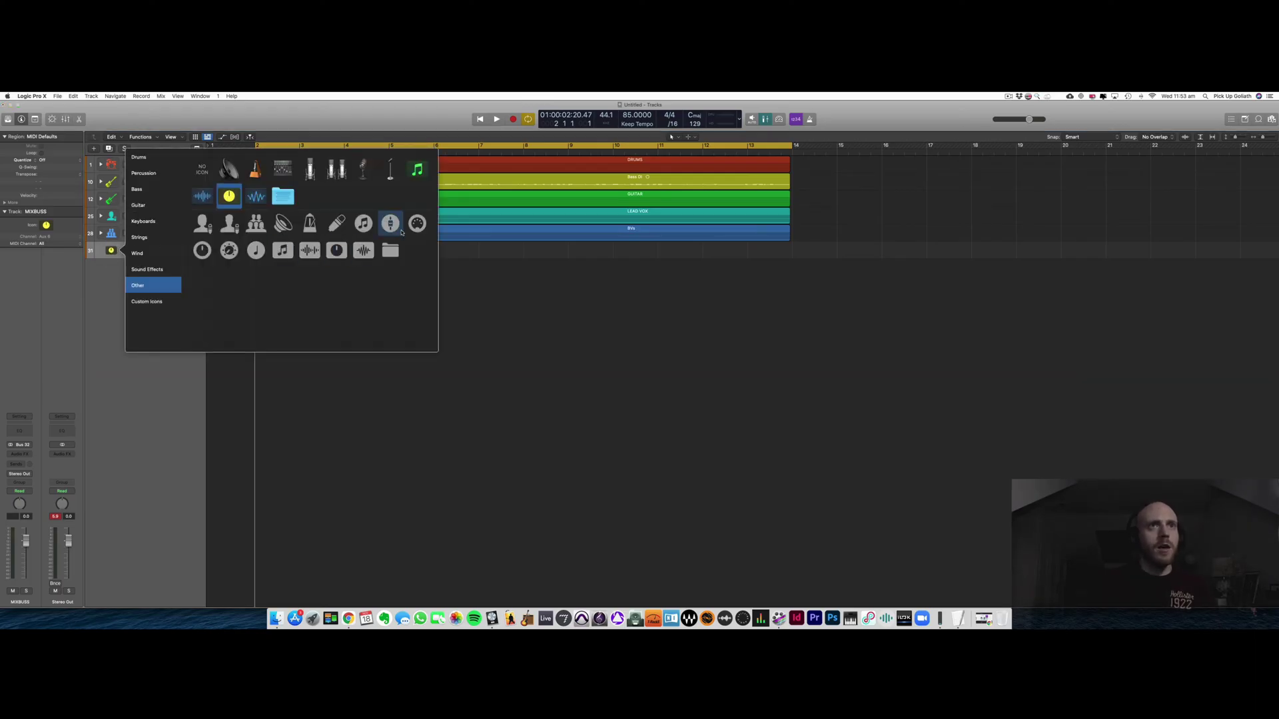
left_click(391, 223)
Step: Enlarge all track rows two steps with Cmd-Down
left_click(187, 253)
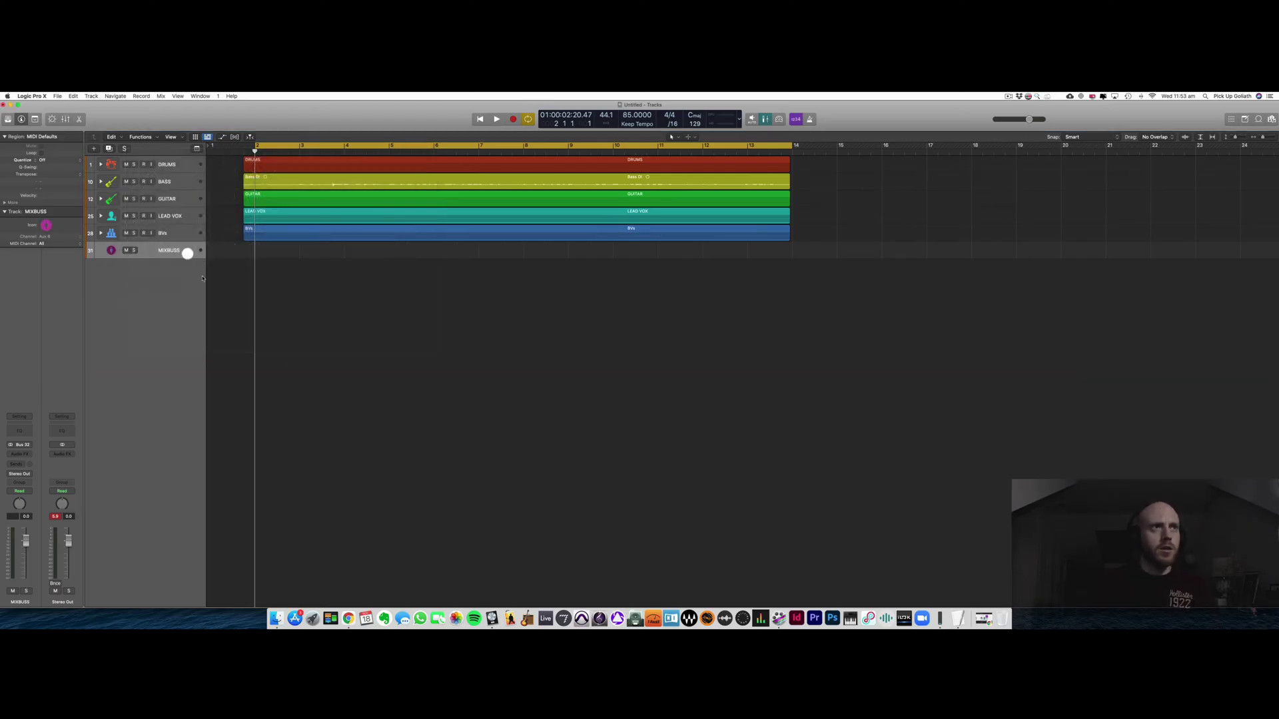
left_click(342, 345)
key("super+Down")
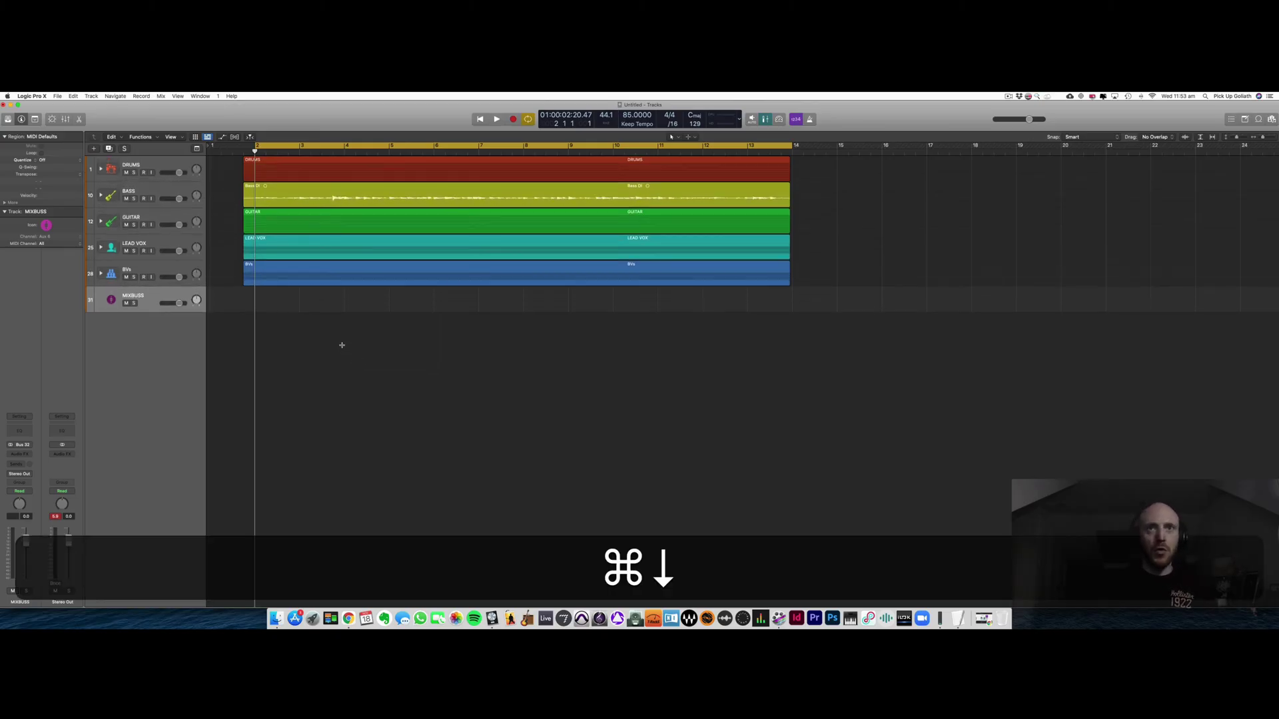
key("super+Down")
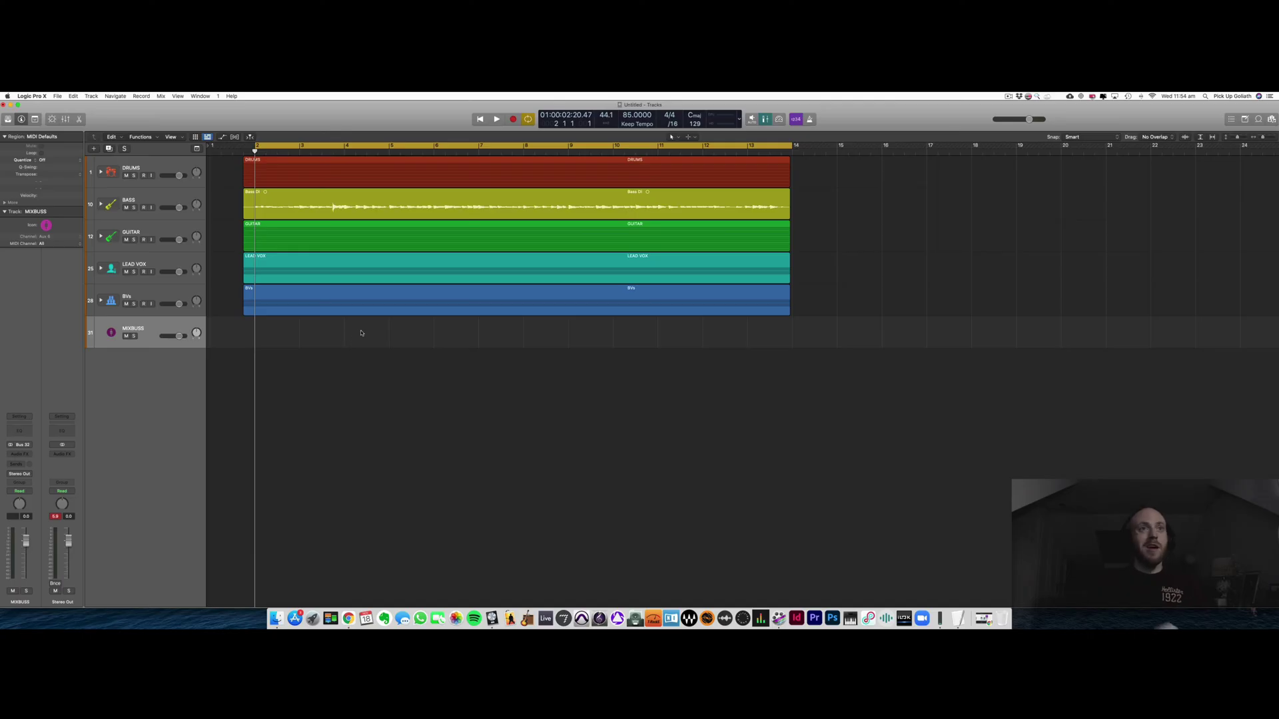
Step: Expand the DRUMS folder stack to reveal its eight drum tracks, Kick through Room Stereo
left_click(101, 173)
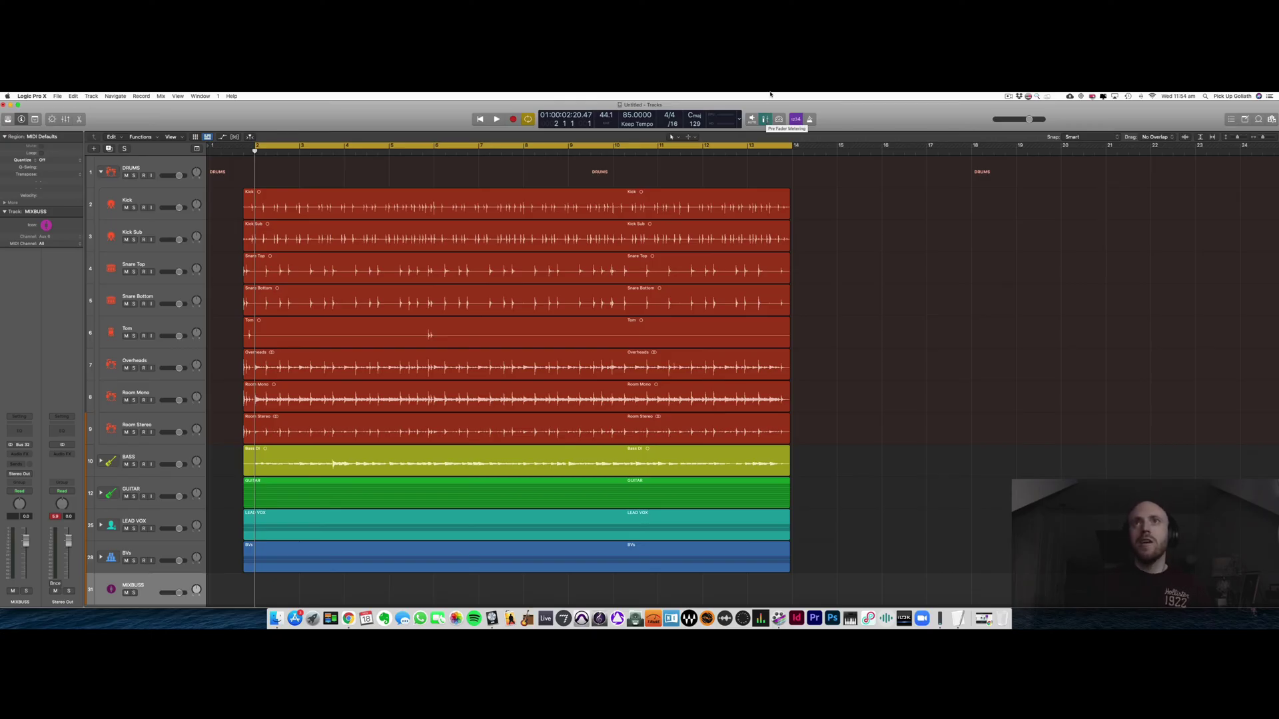
Step: Enable Pre Fader Metering in the Customize Control Bar and Display dialog and confirm with OK
right_click(836, 113)
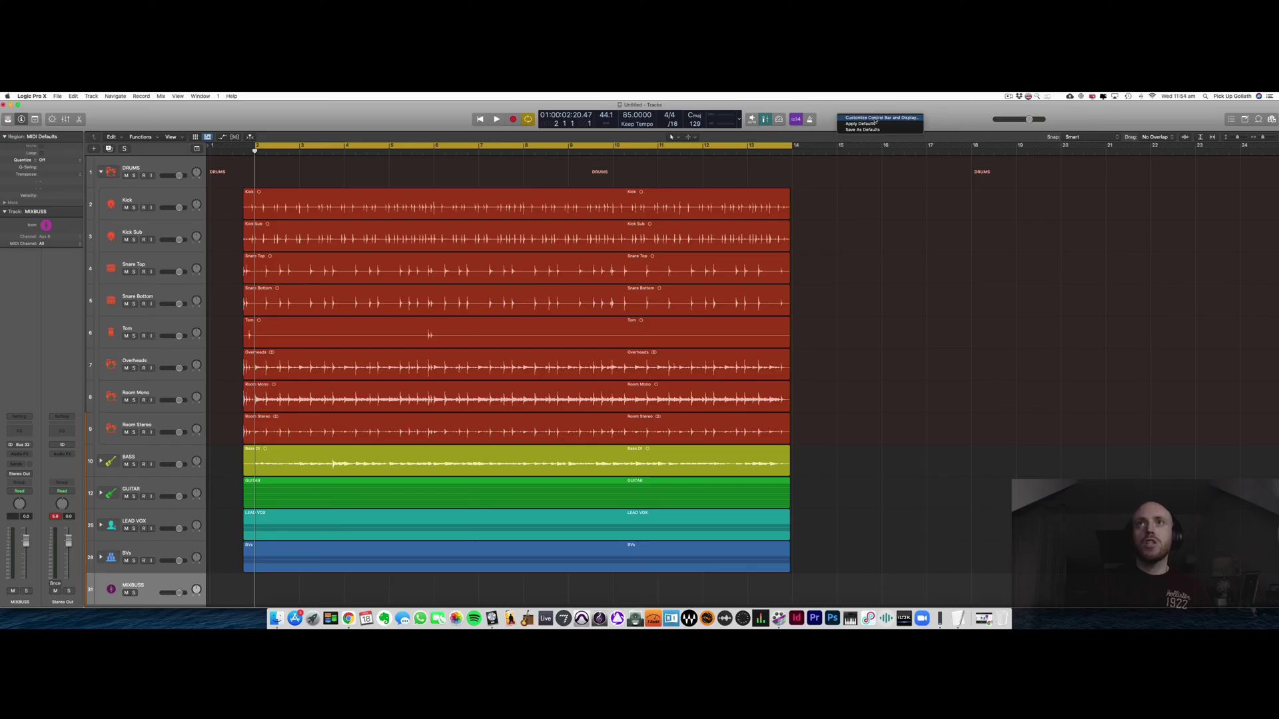
left_click(877, 118)
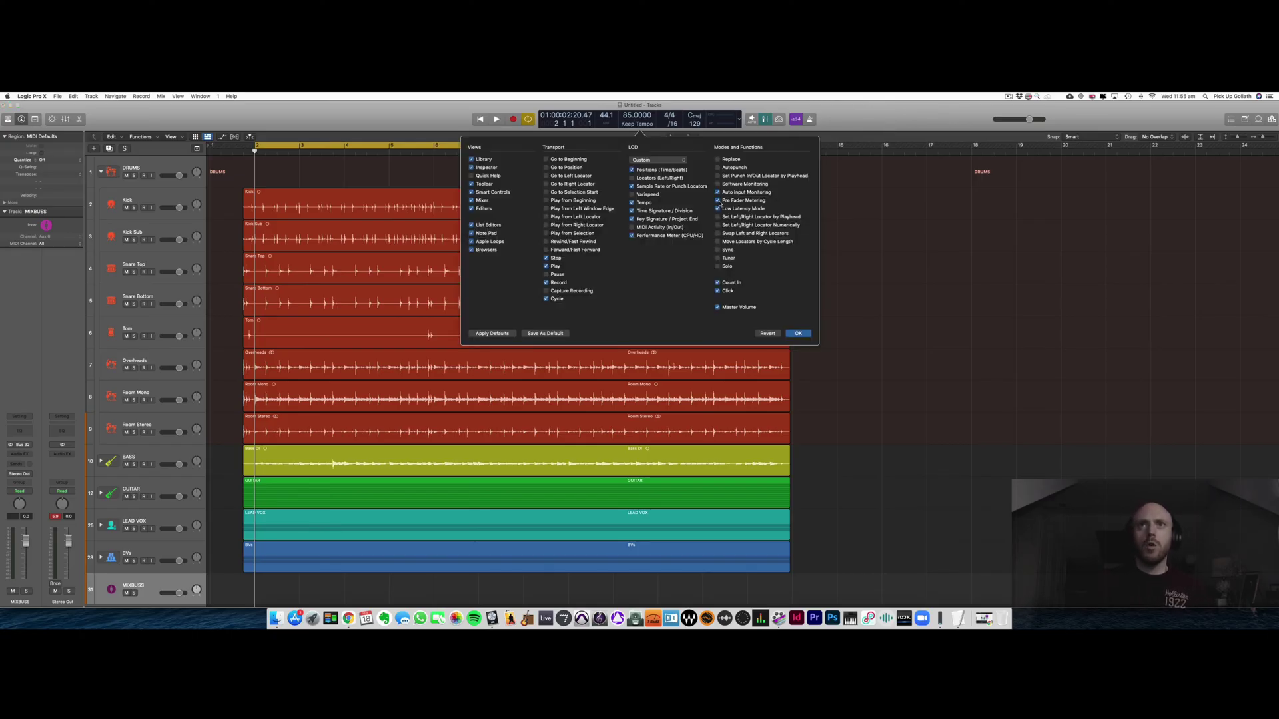
left_click(718, 200)
left_click(717, 201)
left_click(717, 201)
left_click(718, 200)
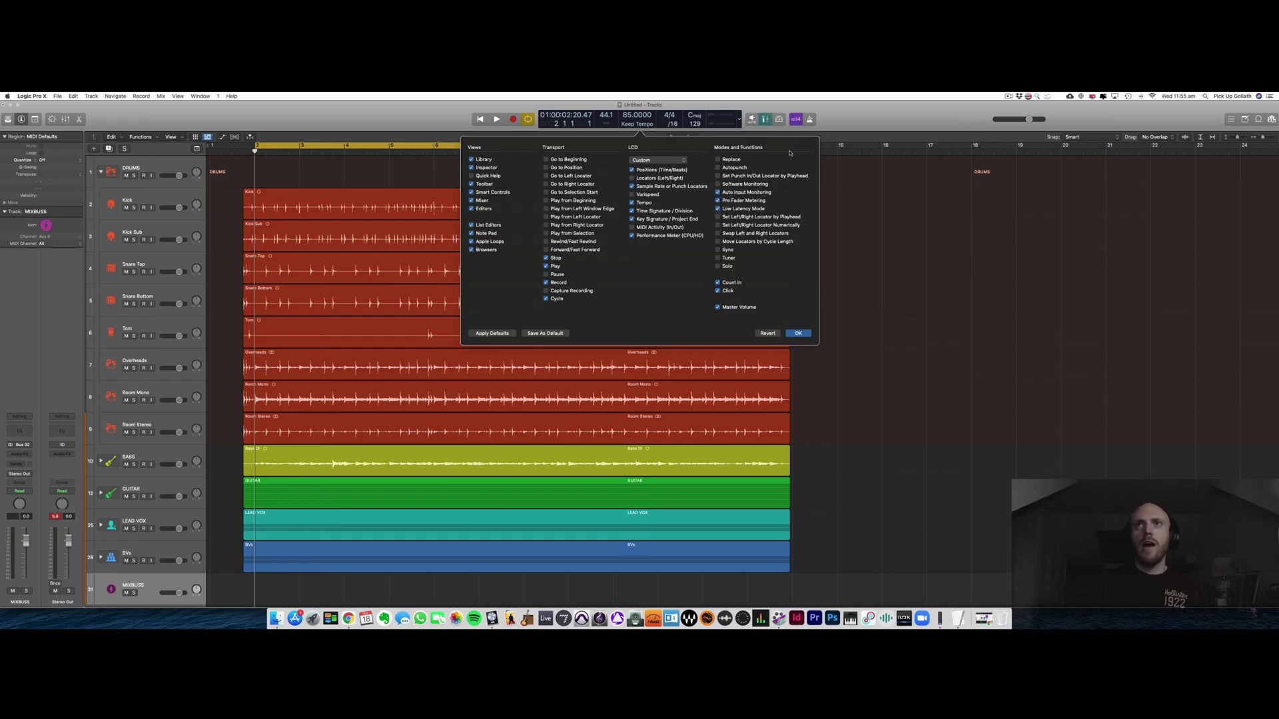
left_click(799, 333)
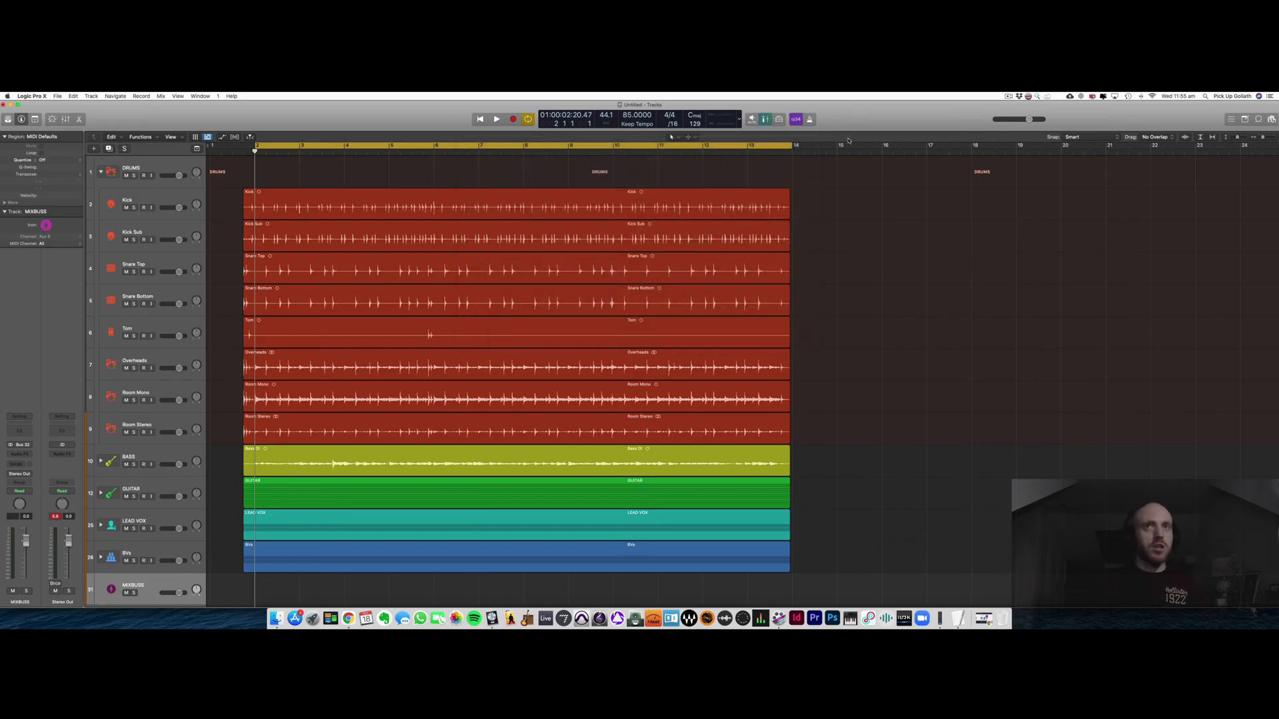
Step: Show the mixer from the control bar, then switch pre-fader metering off
left_click(766, 119)
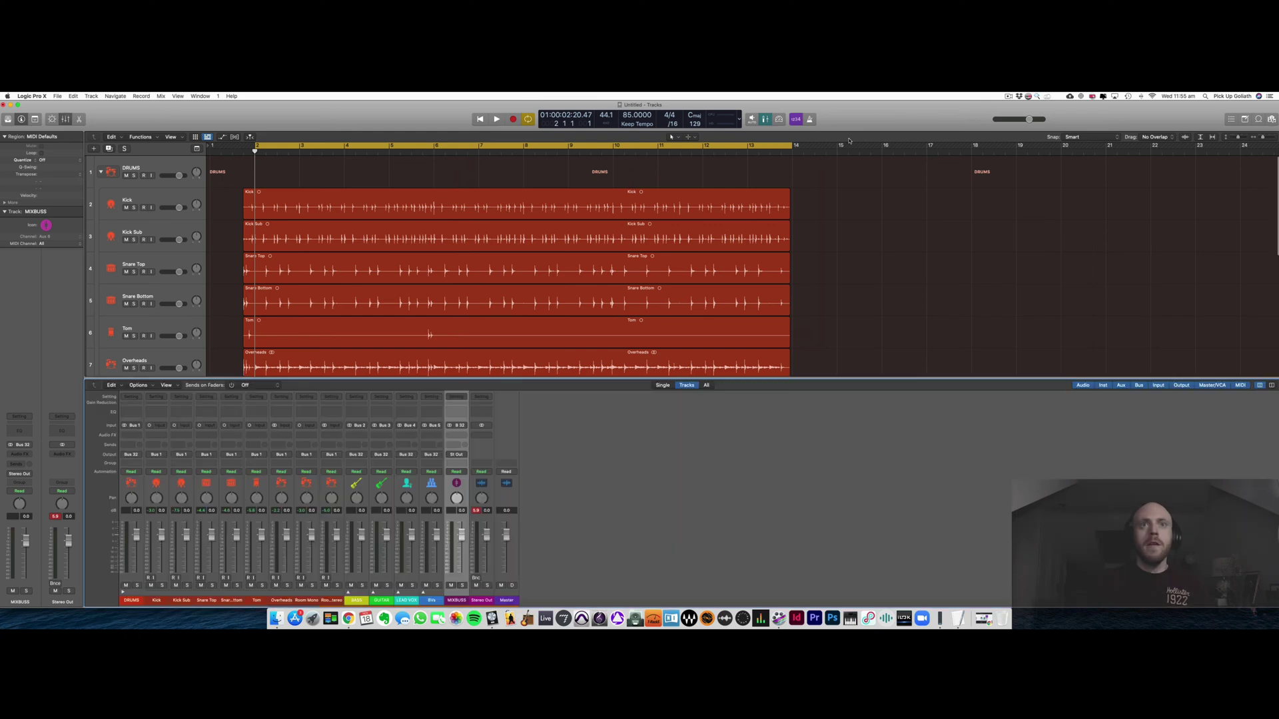
left_click(765, 118)
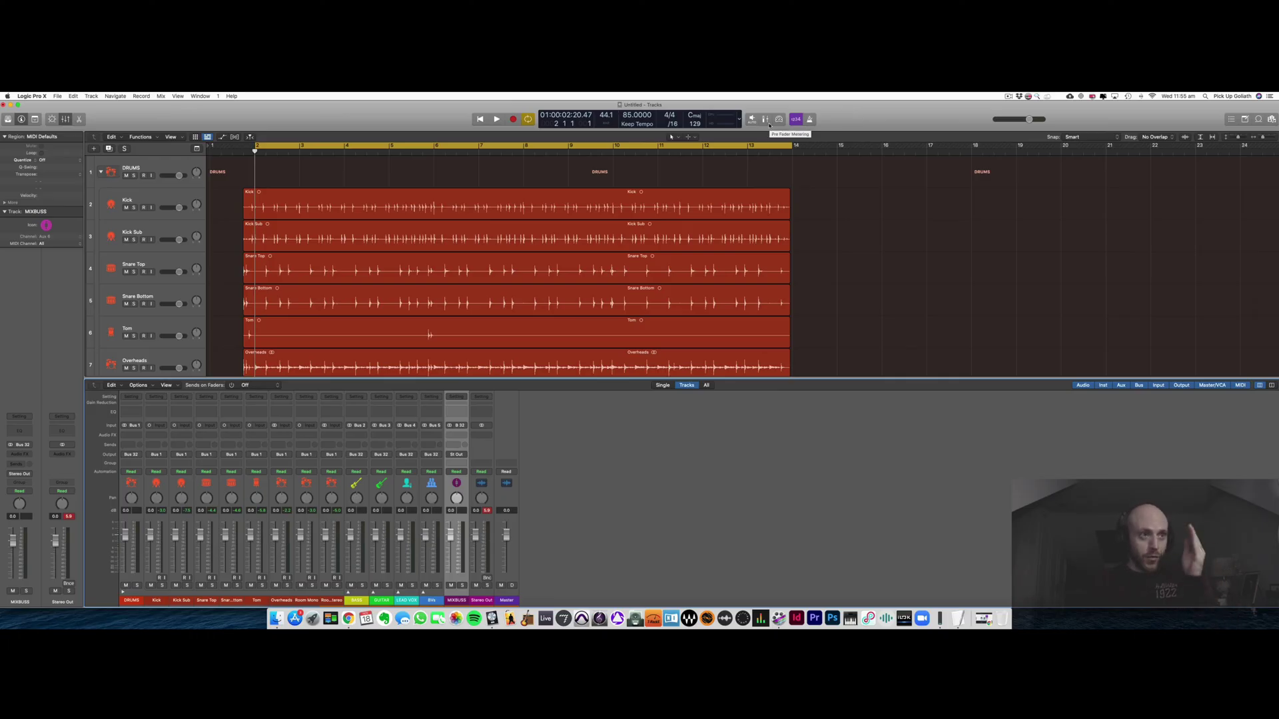
Step: Switch pre-fader metering back on and hide the mixer with X
left_click(767, 120)
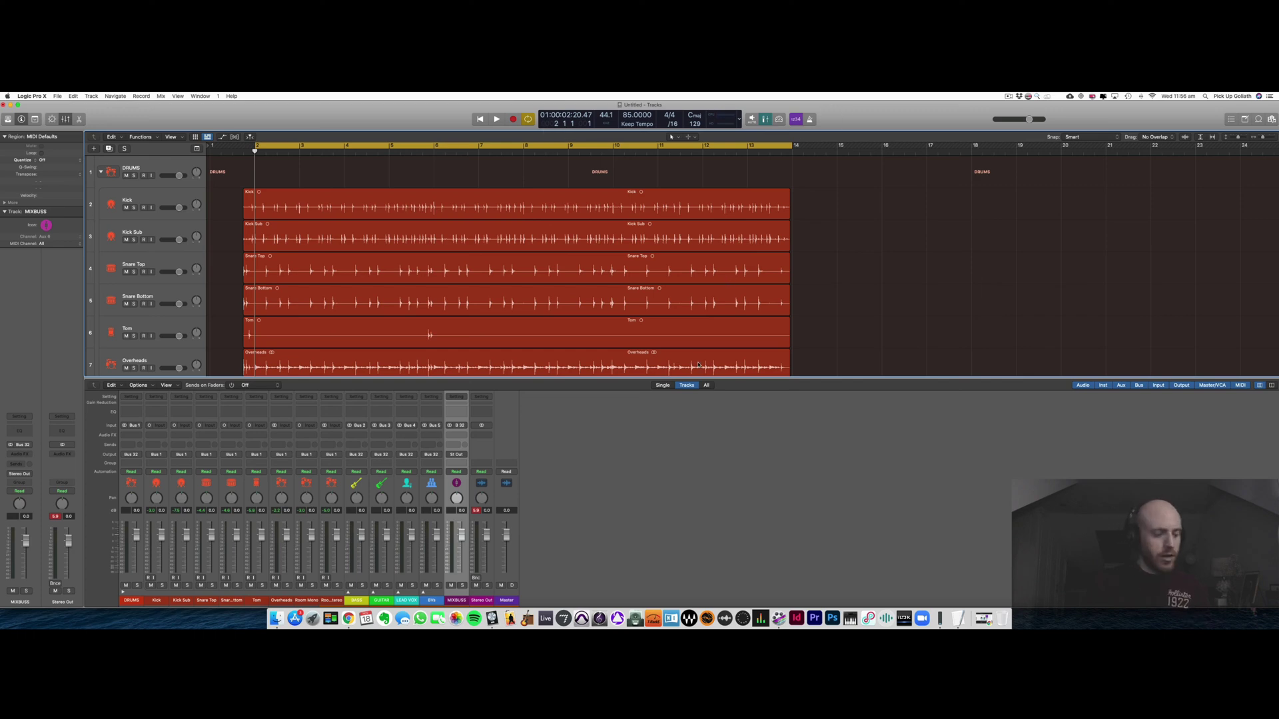
key("x")
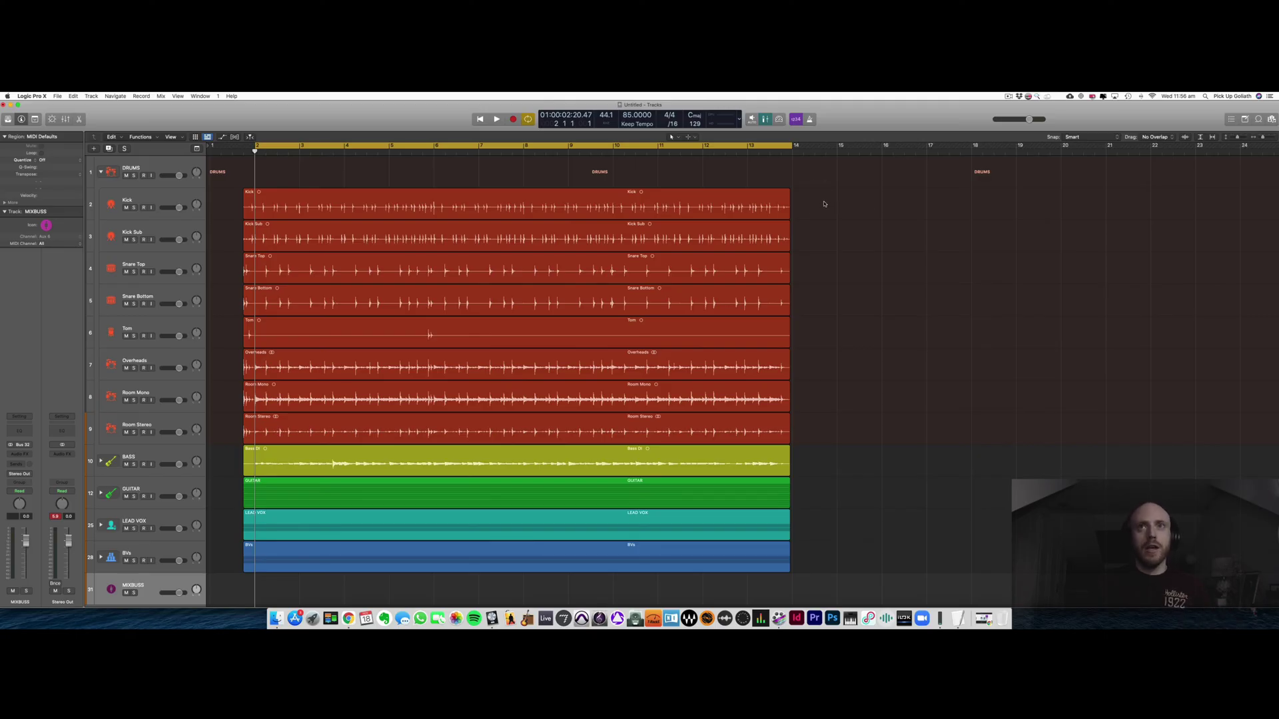
Step: Drag-select the eight drum regions from Kick to Room Stereo and open the Functions menu
left_click_drag(835, 200, 506, 423)
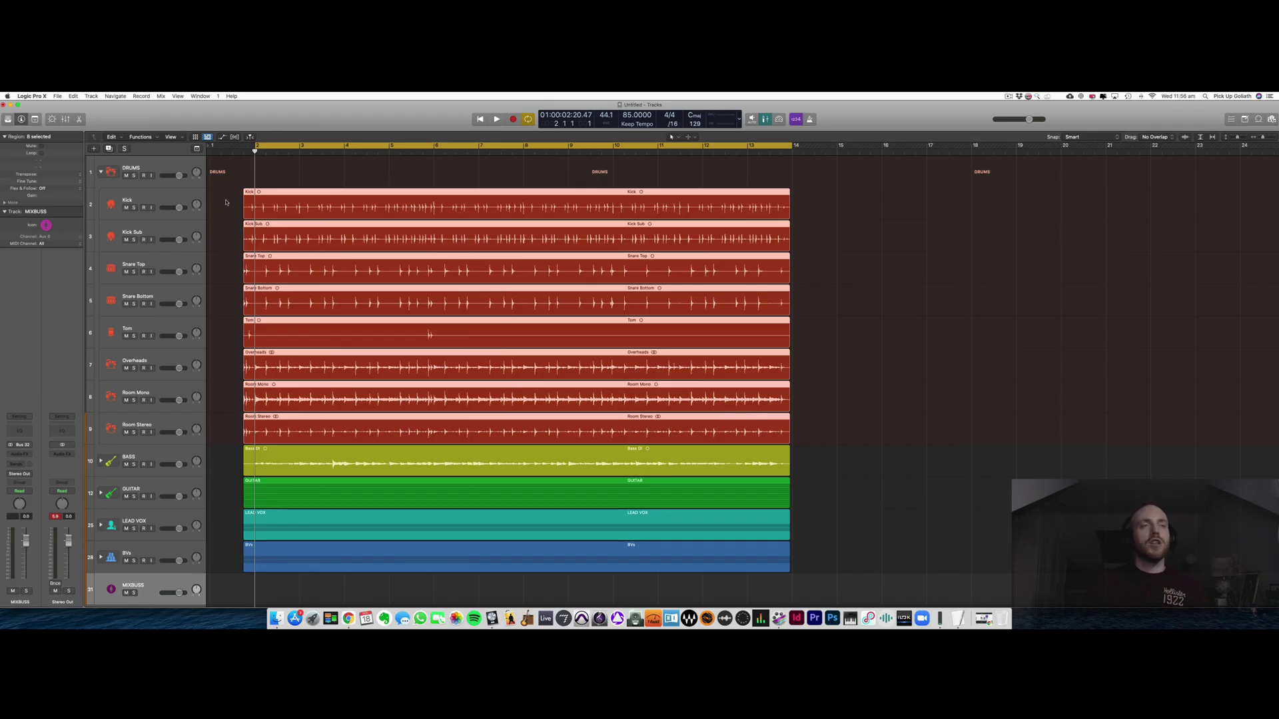
left_click(144, 137)
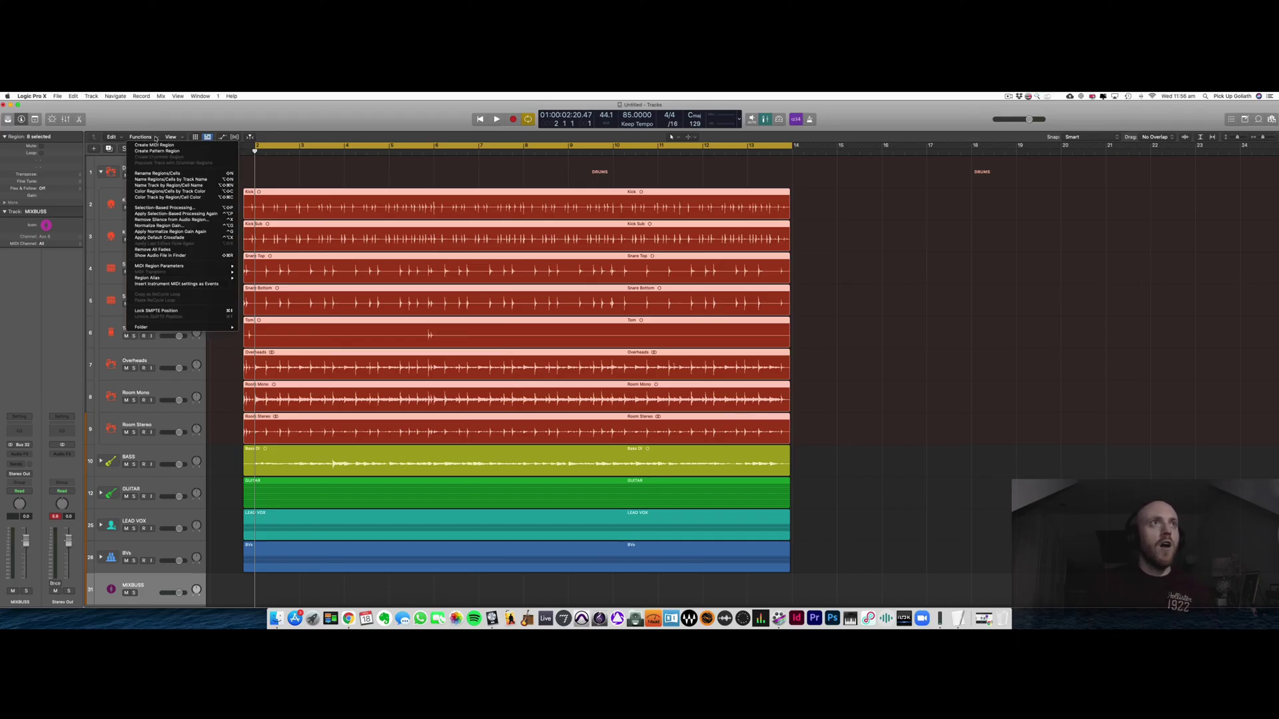
Step: Normalize Region Gain on the drum regions: Individual Regions, Peak algorithm, -14 dB target, then apply
left_click(201, 227)
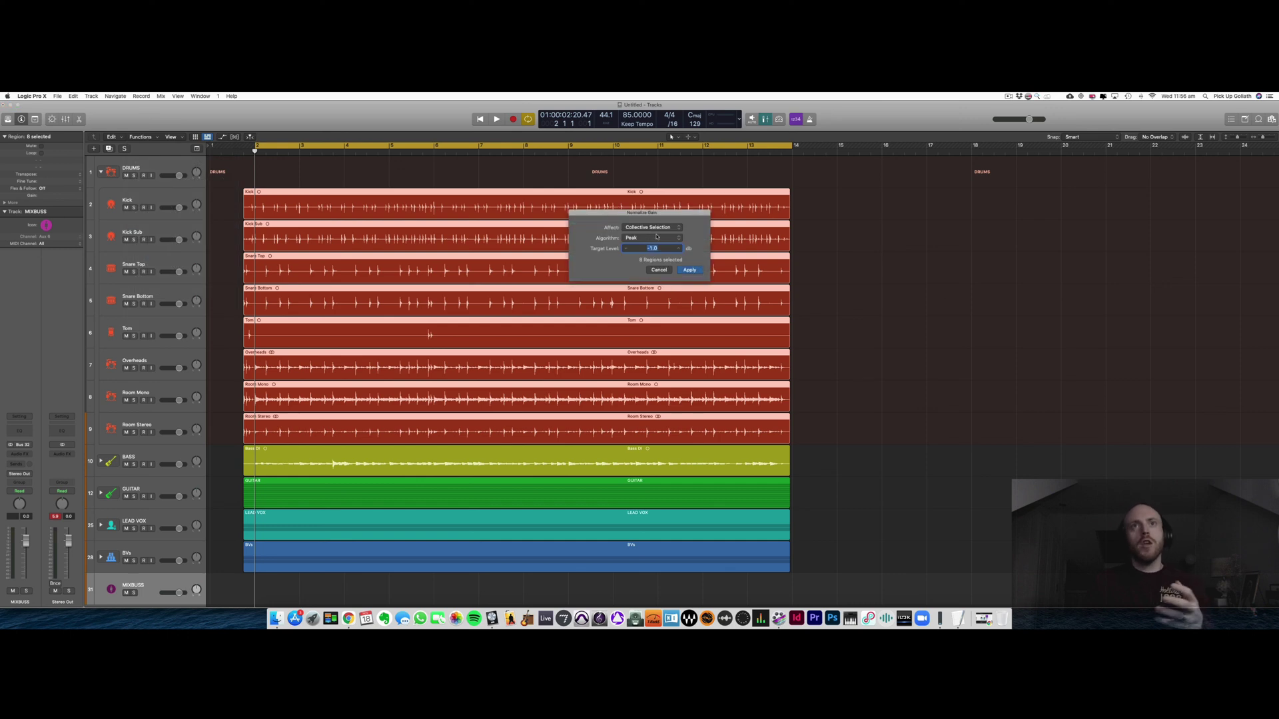
left_click_drag(658, 225, 642, 239)
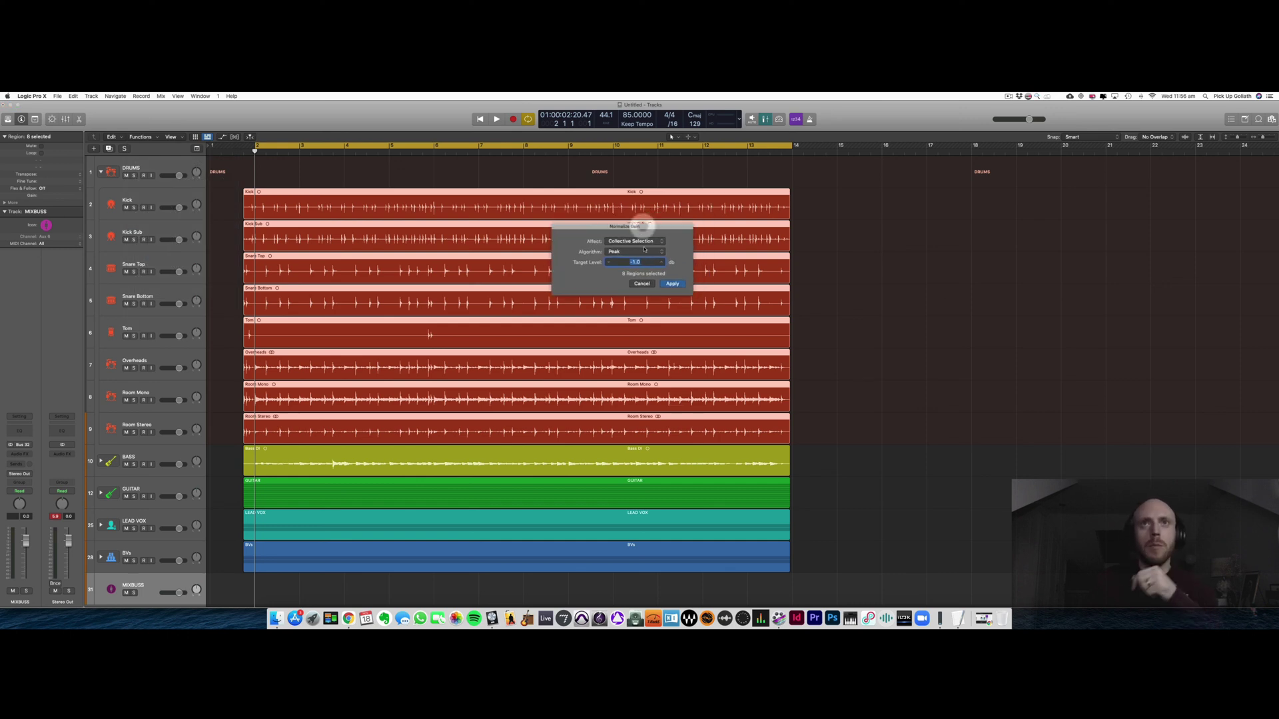
left_click(643, 241)
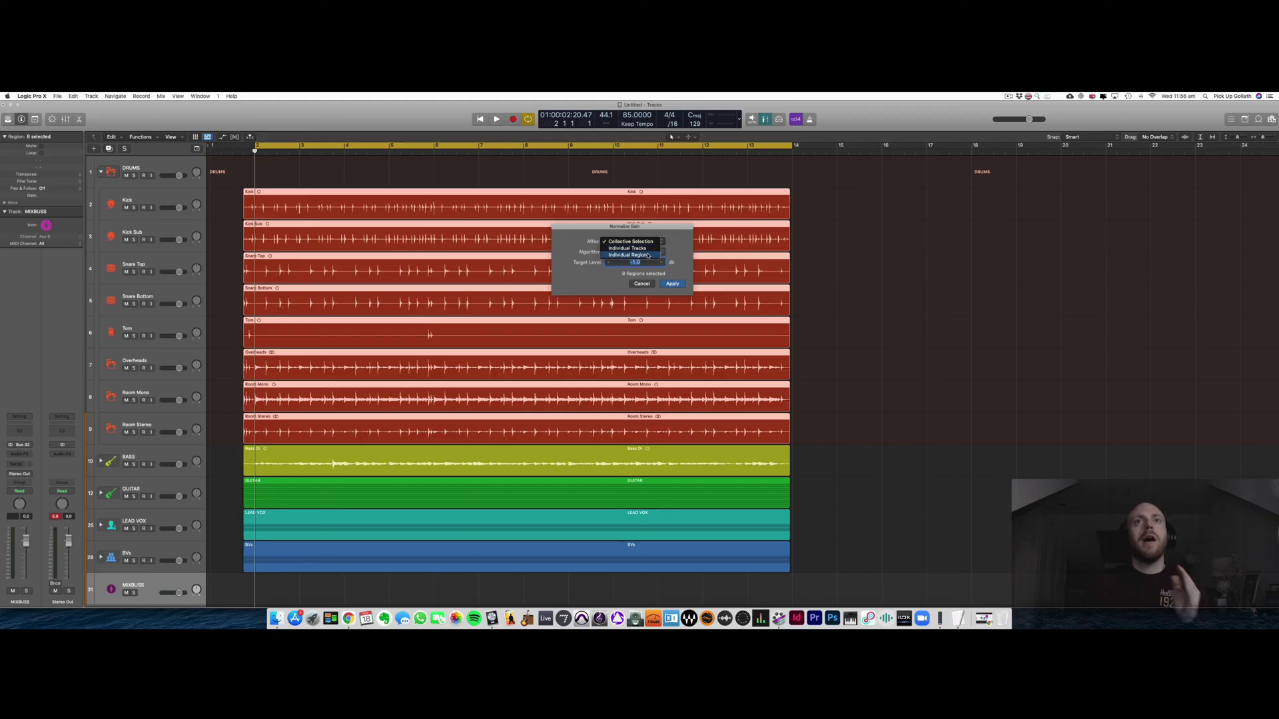
left_click(649, 256)
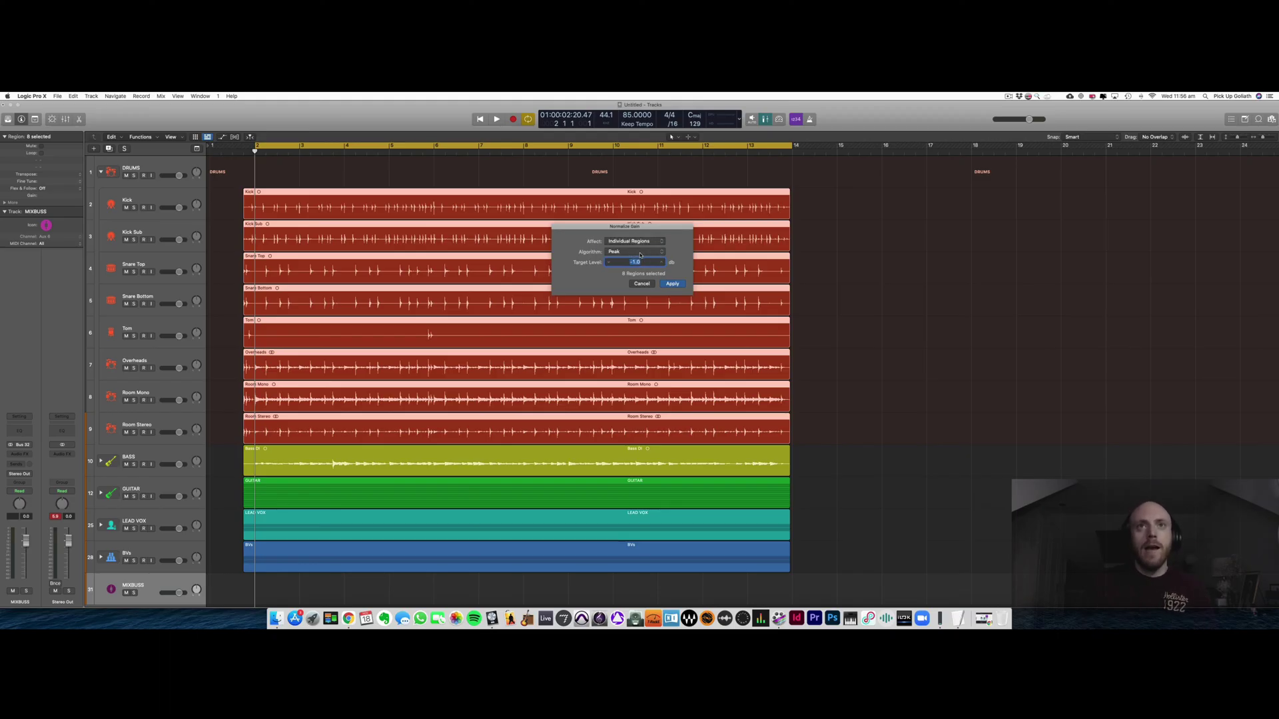
left_click(633, 252)
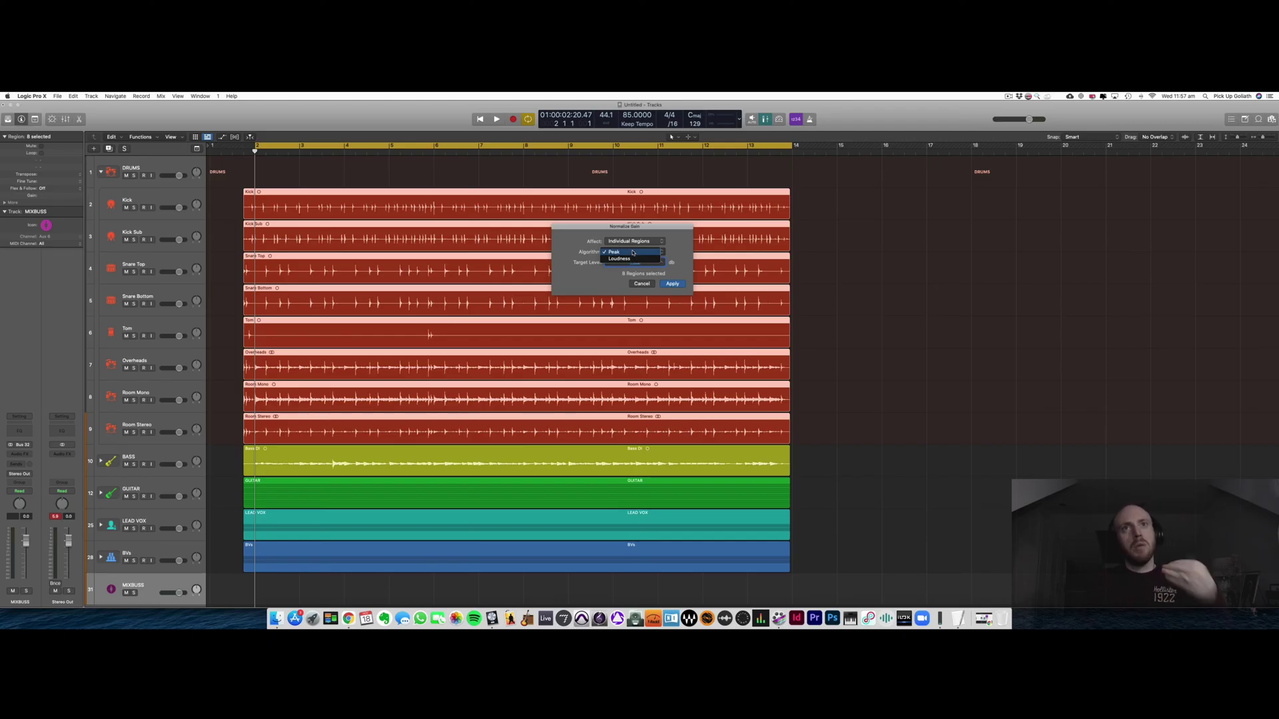
left_click(614, 252)
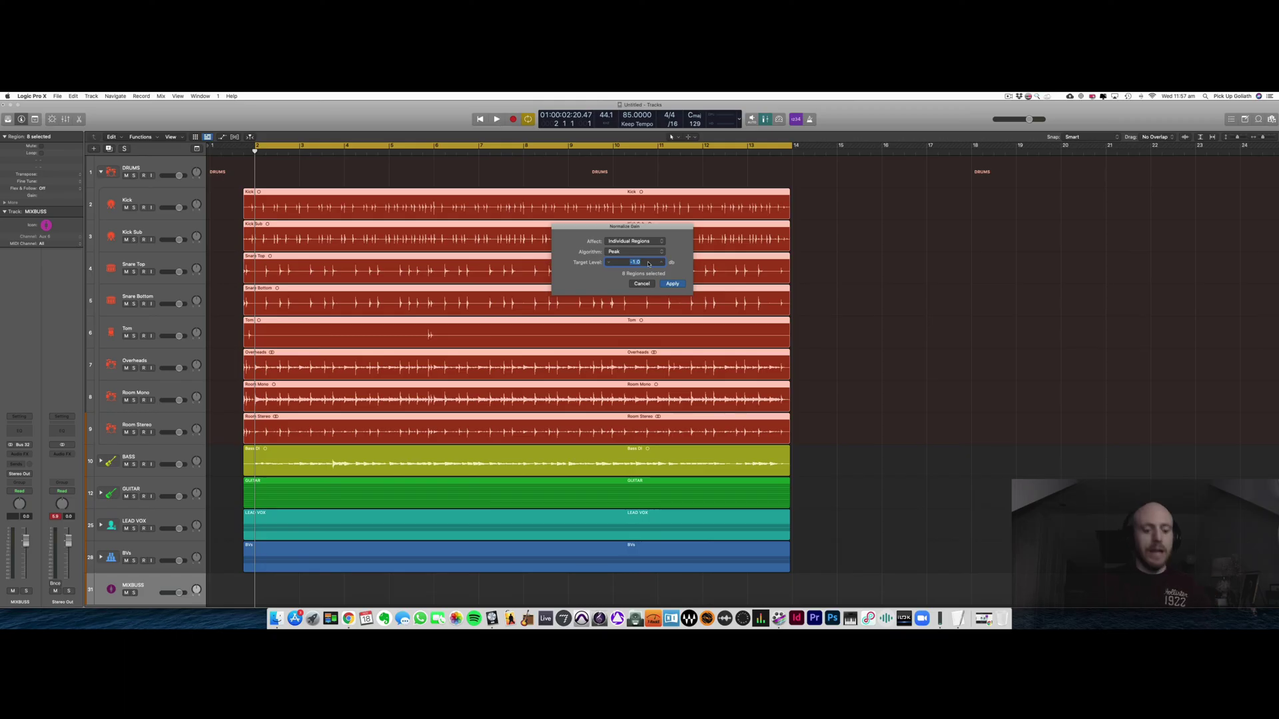
type("-14")
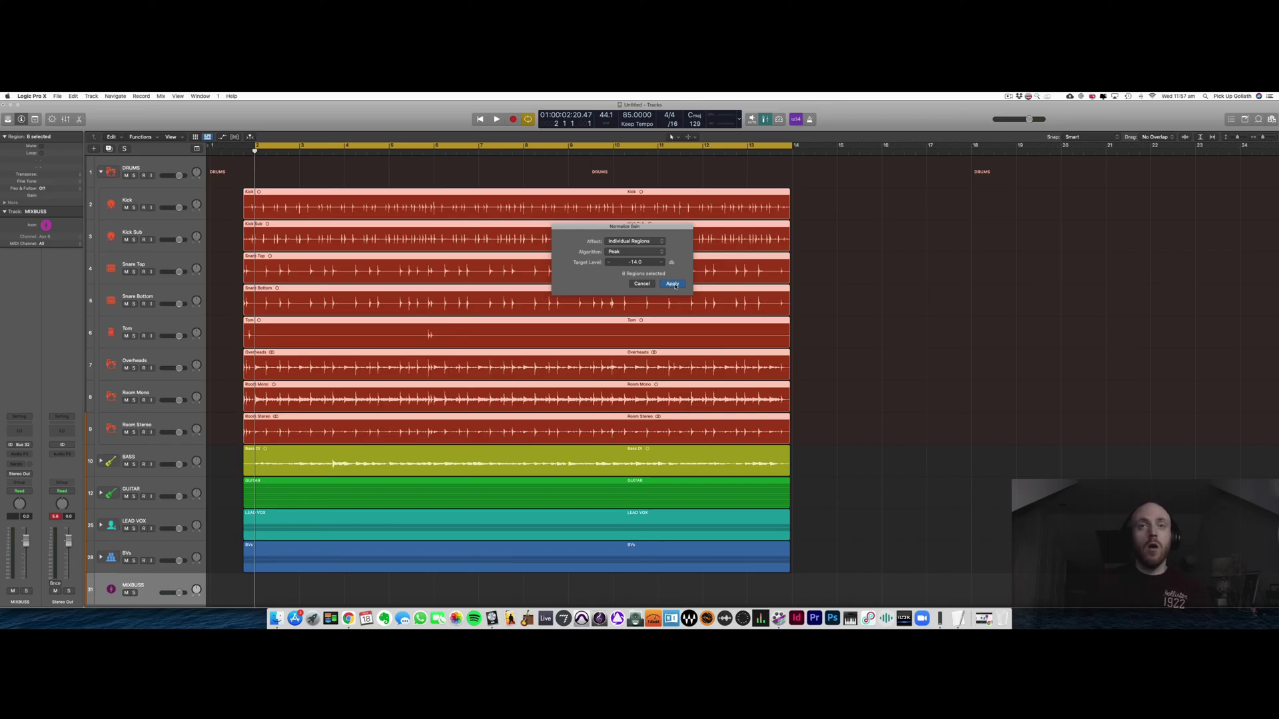
left_click(672, 284)
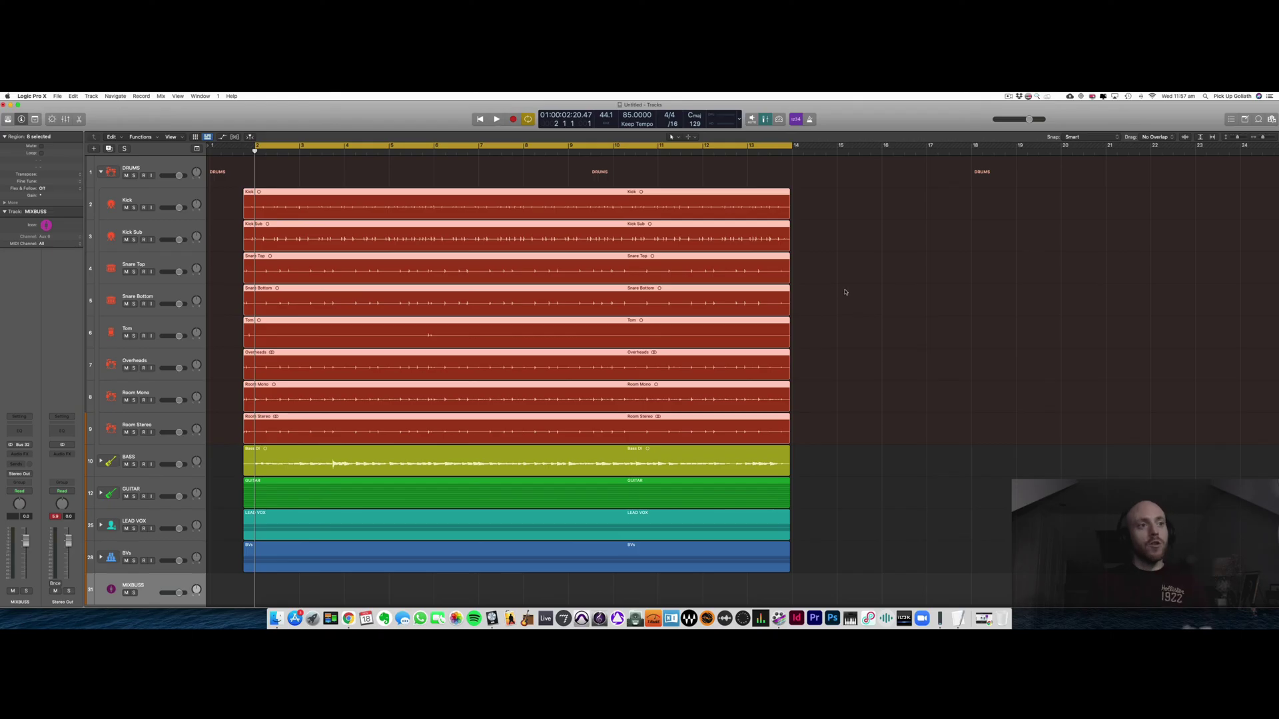
Step: Solo the DRUMS stack, open the mixer, and play then stop playback to audition the drums
left_click(134, 175)
left_click(140, 170)
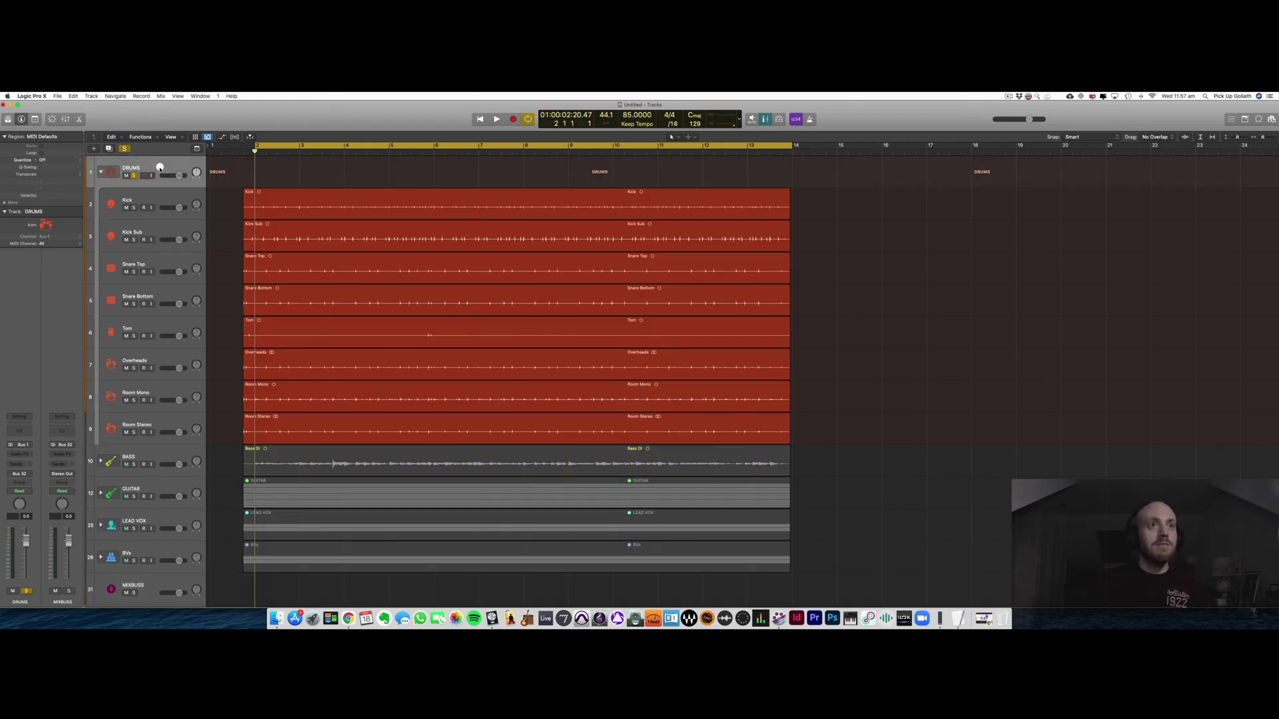
key("x")
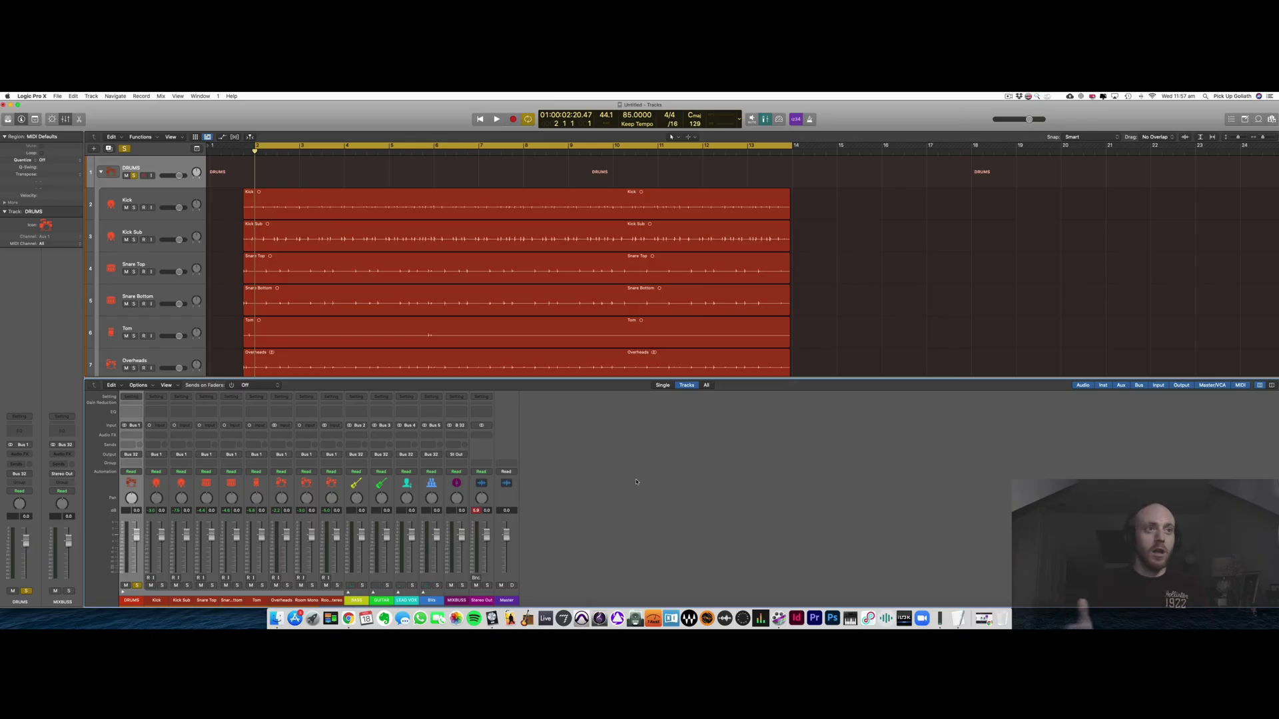
key("space")
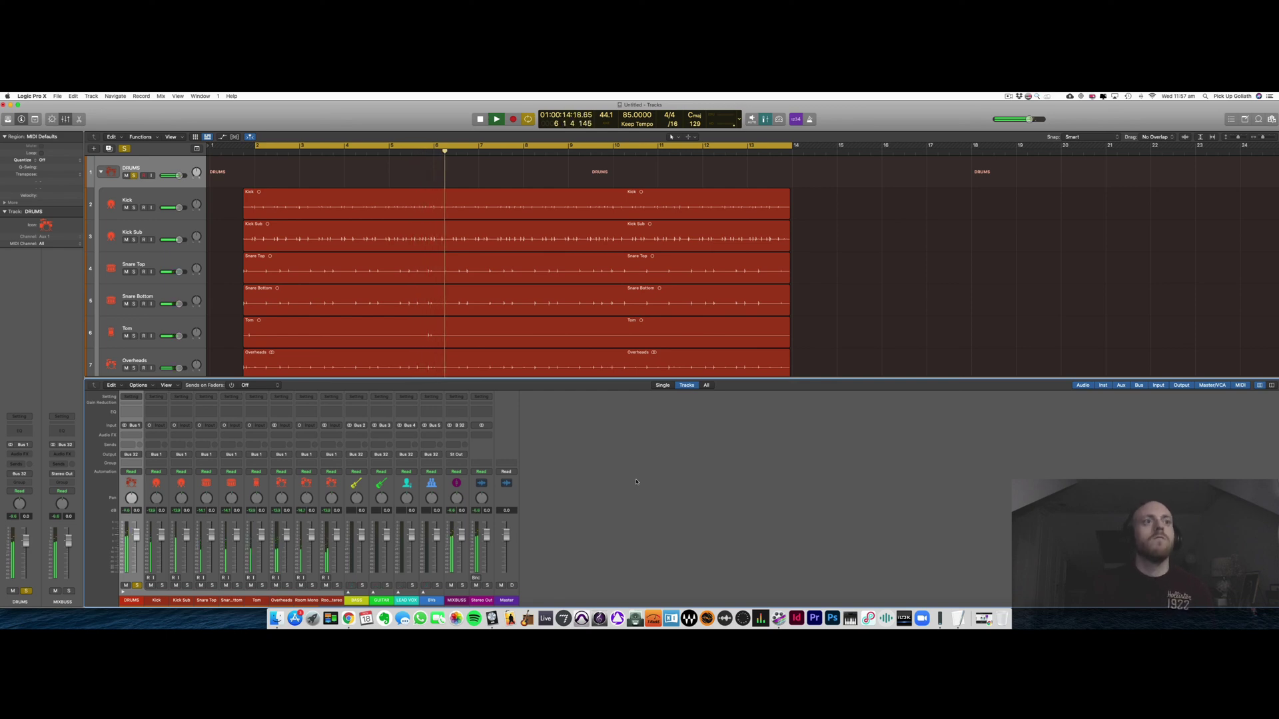
key("space")
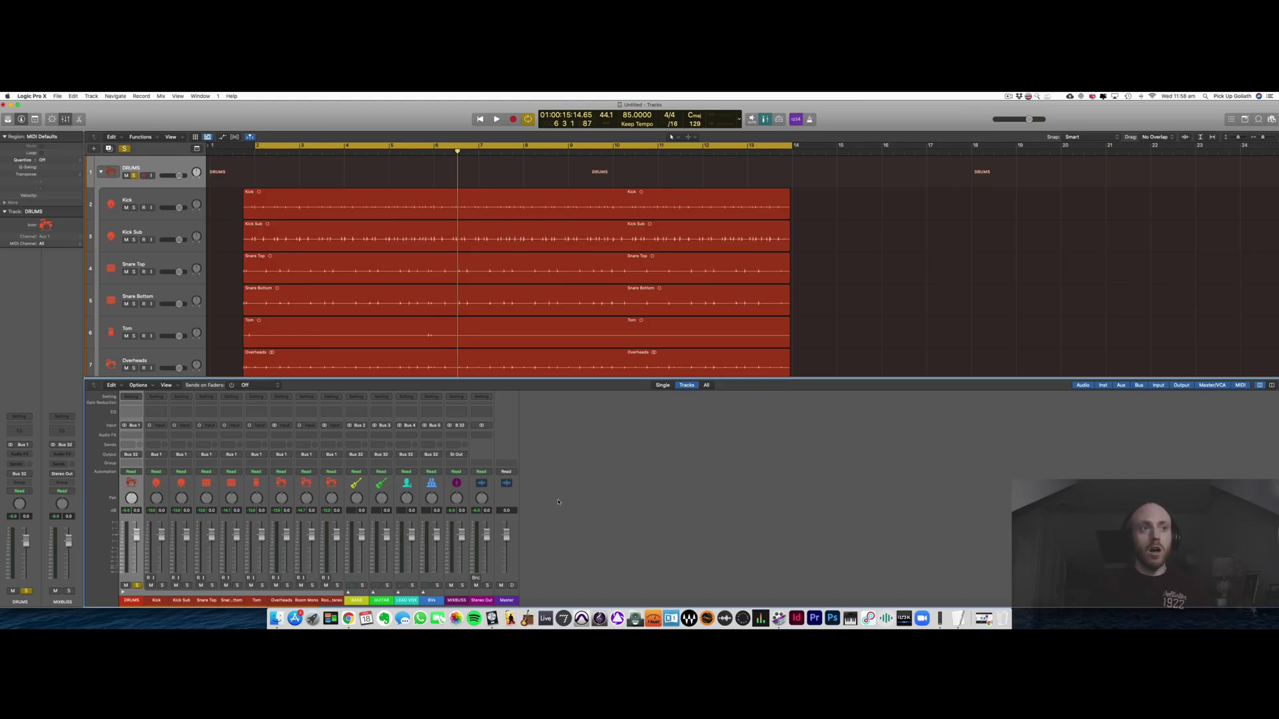
Step: Hide the mixer, collapse DRUMS, and normalize the visible regions to a -14 dB peak
key("x")
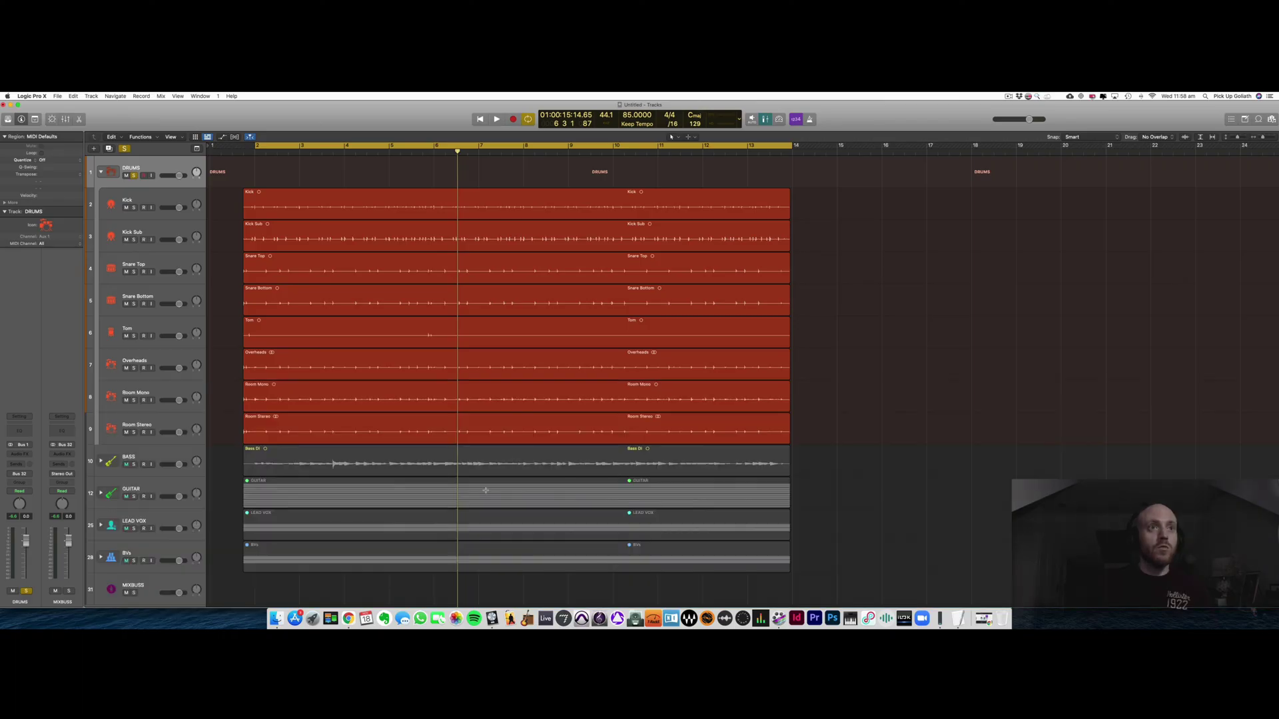
left_click(101, 173)
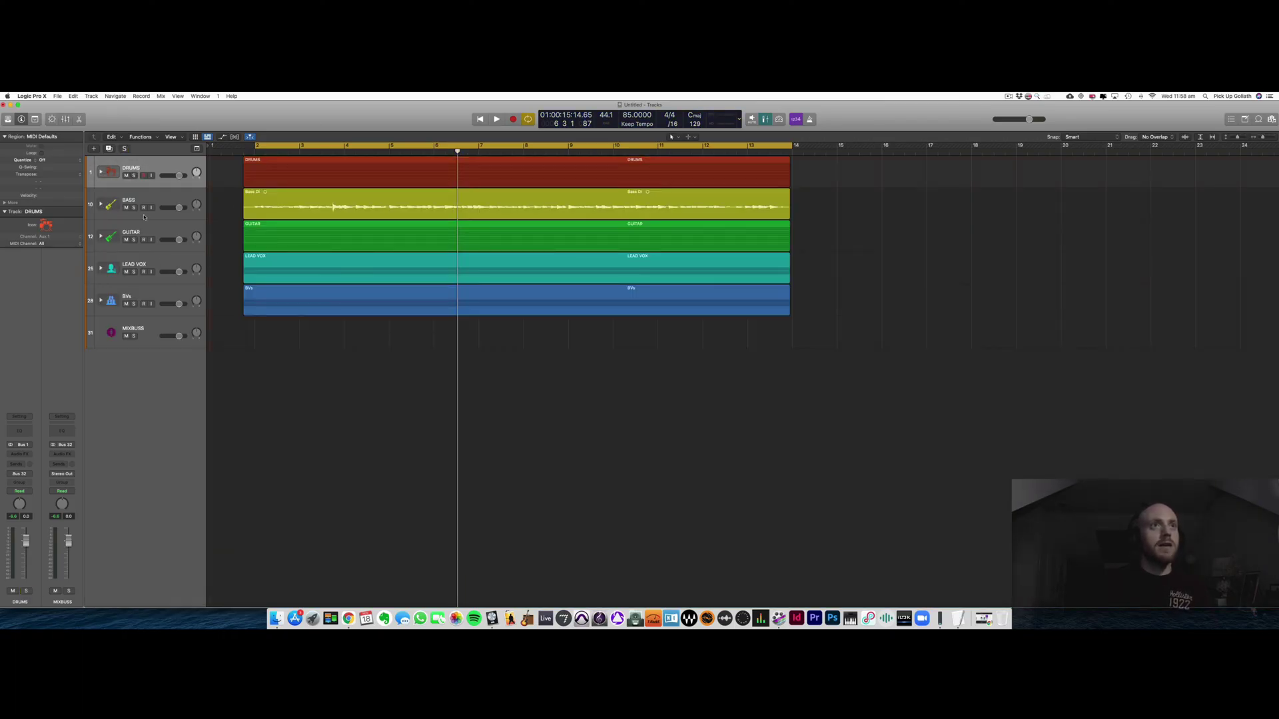
left_click_drag(832, 187, 603, 288)
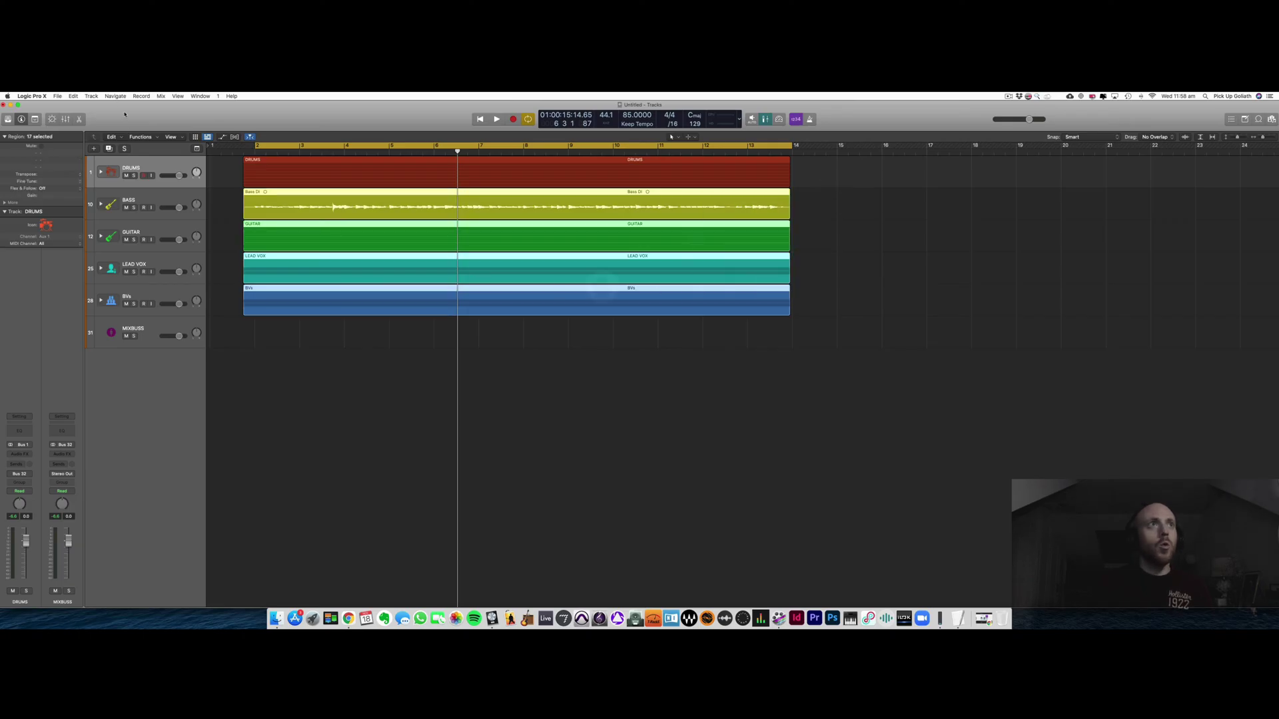
left_click(140, 138)
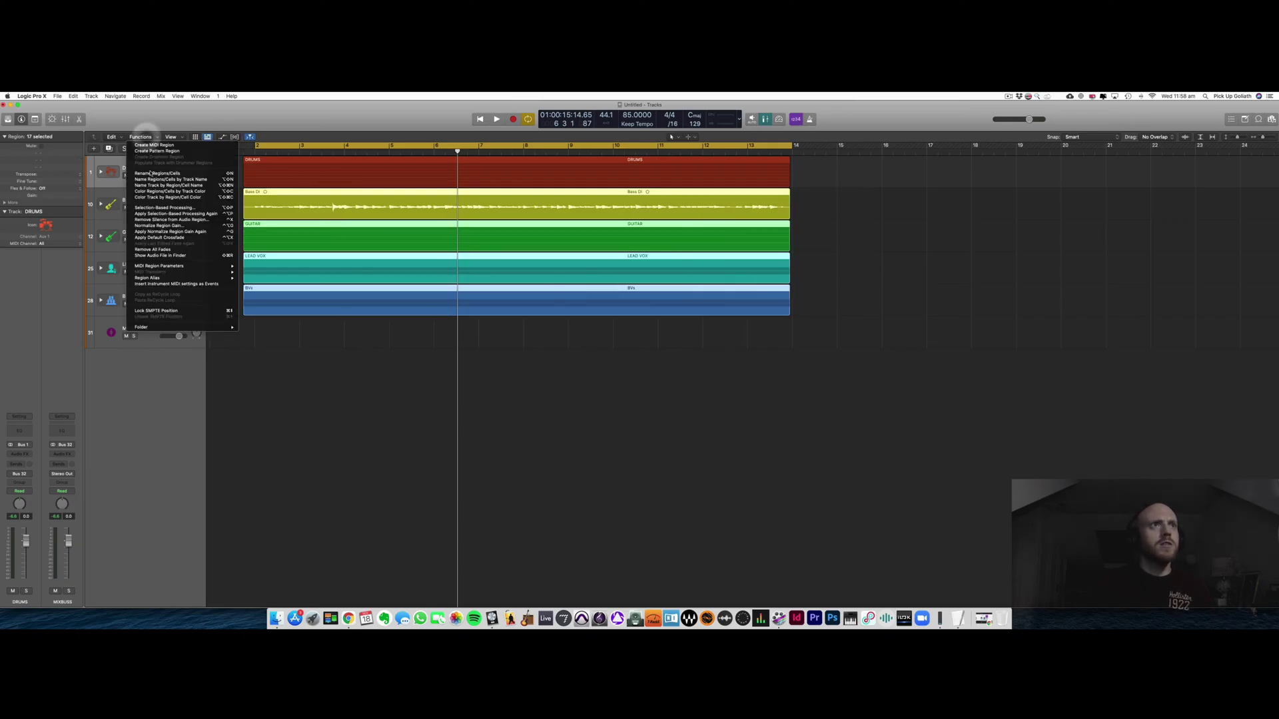
left_click(172, 225)
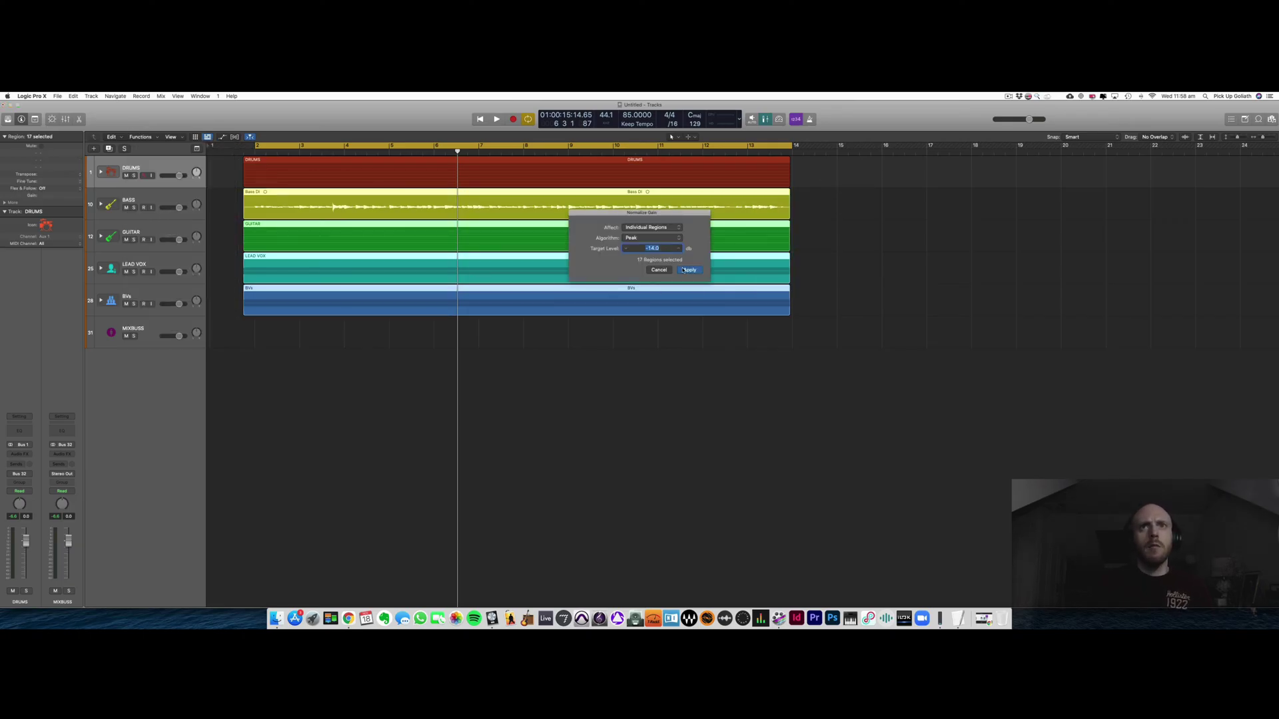
left_click(690, 271)
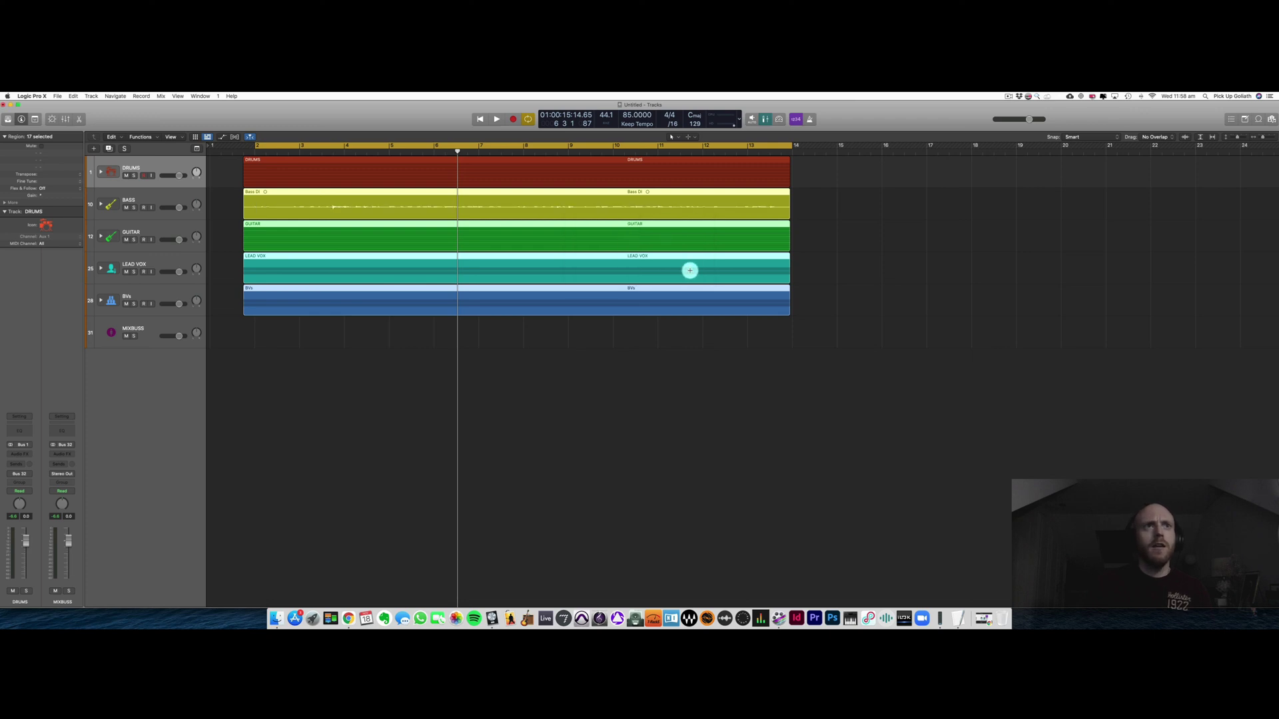
left_click(227, 203)
Step: Expand the GUITAR stack and normalize all 25 regions to a -14 dB peak
left_click(101, 236)
scroll(226, 264, "down", 2)
key("super+a")
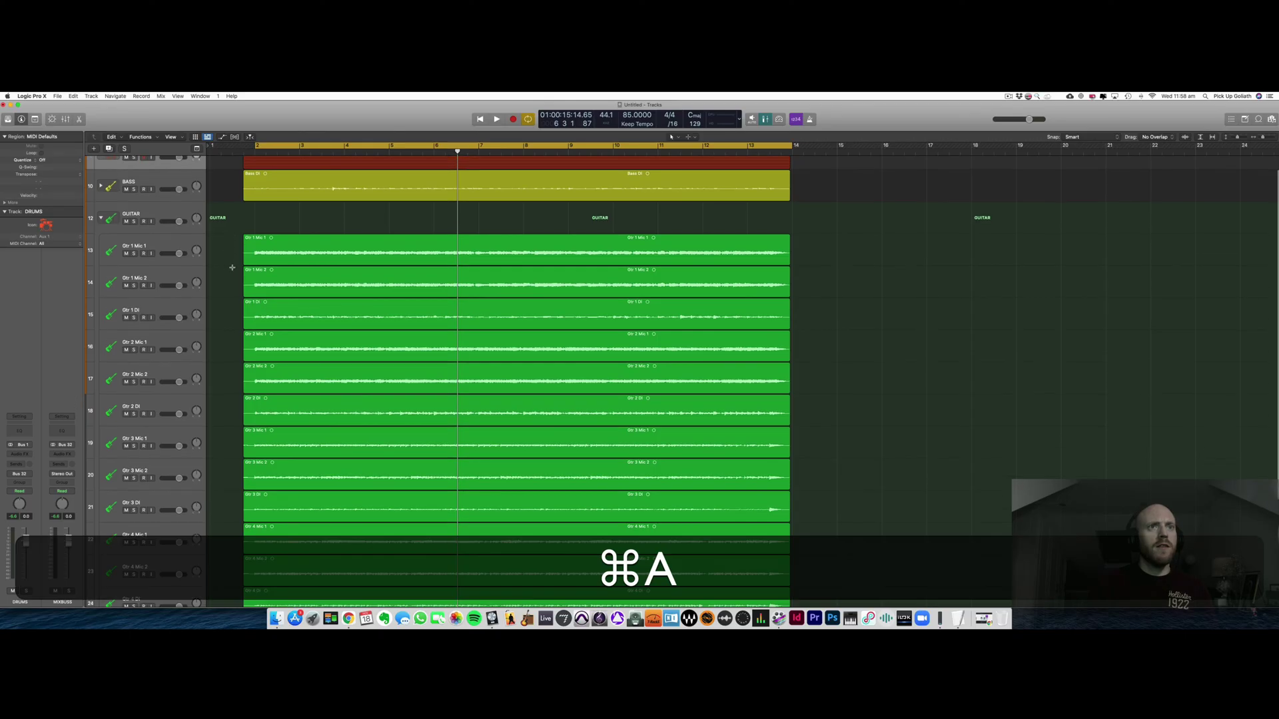
left_click(141, 136)
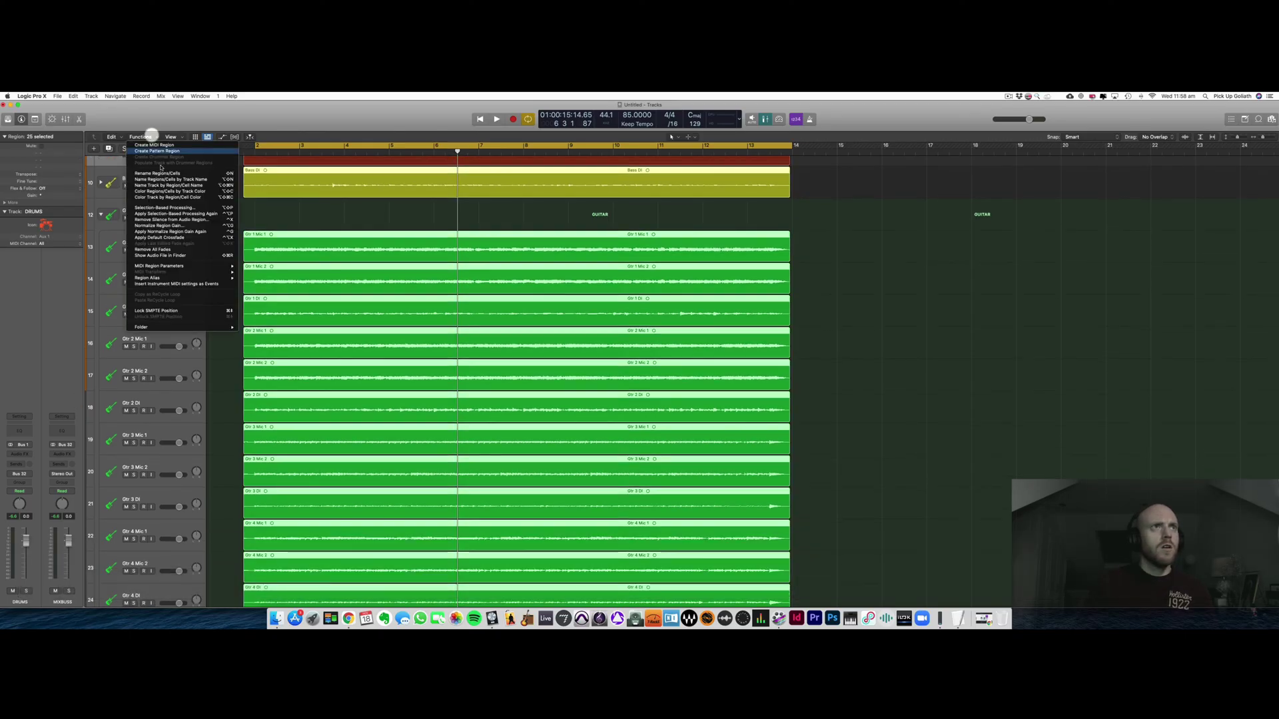
left_click(195, 228)
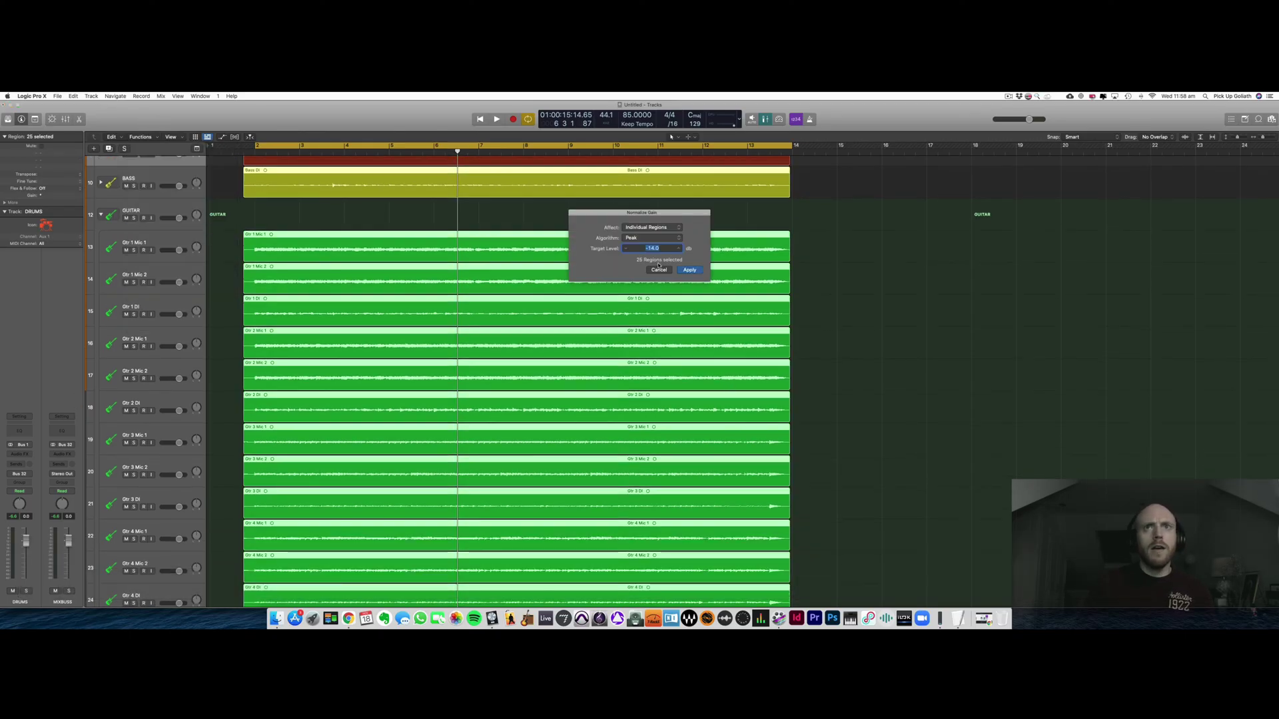
left_click(692, 273)
left_click(832, 279)
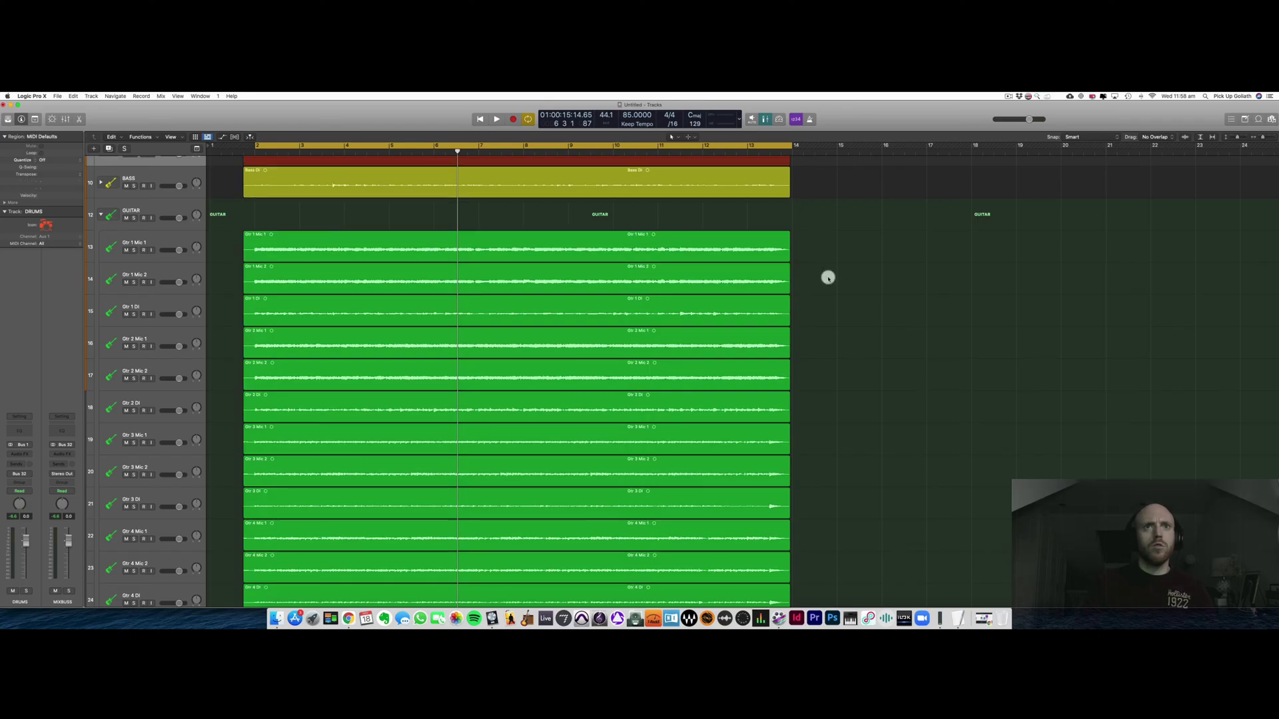
Step: Shrink the track lanes and expand the BASS, DRUMS, LEAD VOX and BVs stacks
key("super+Up")
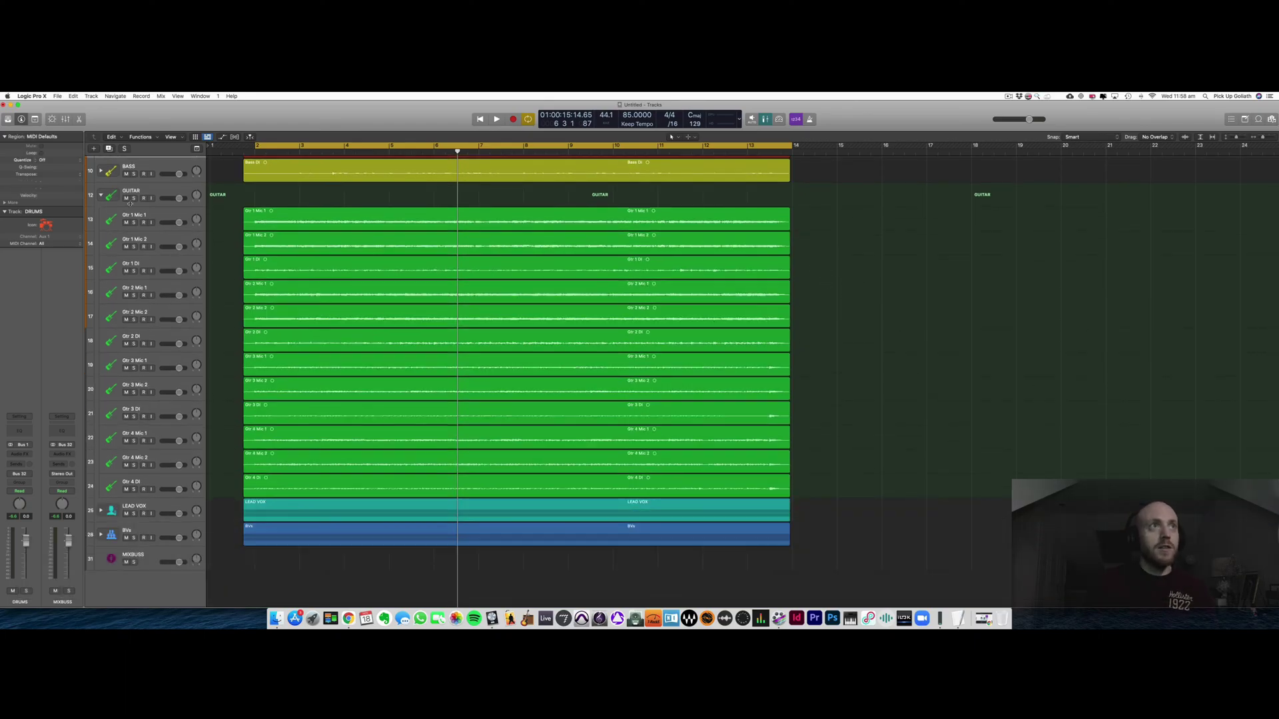
scroll(107, 202, "up", 3)
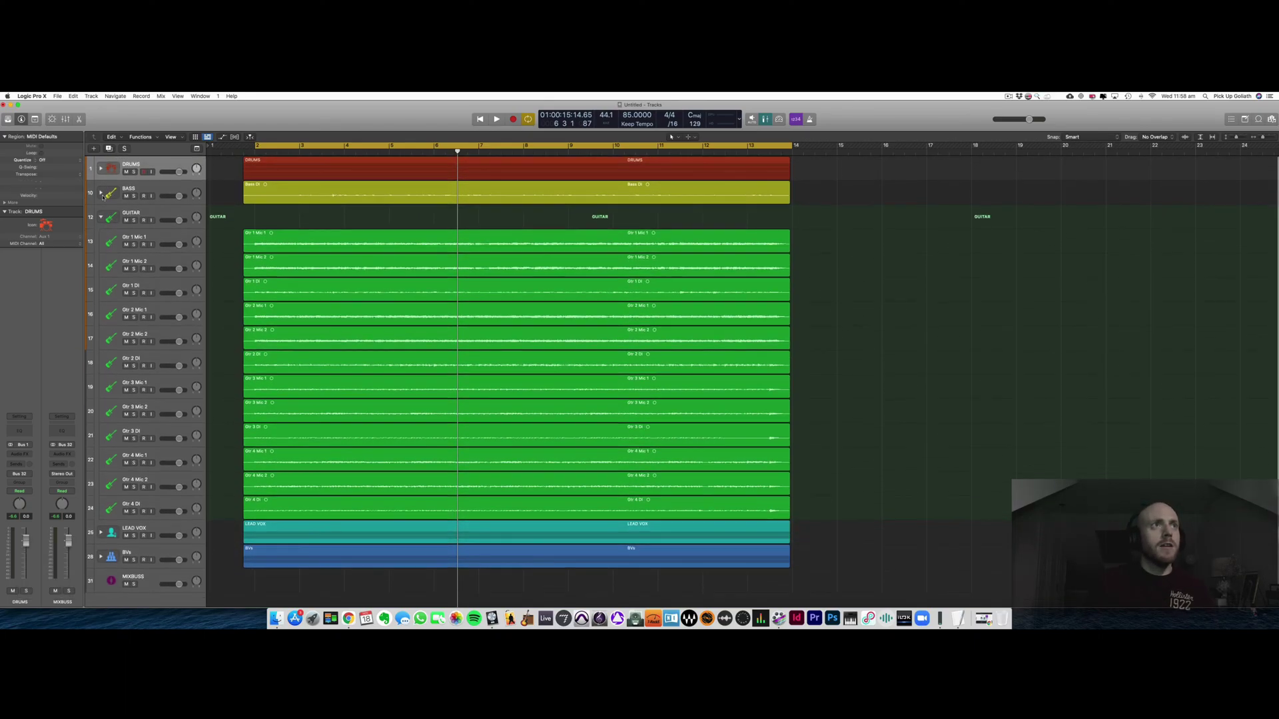
left_click(101, 193)
left_click(101, 167)
key("super+Up")
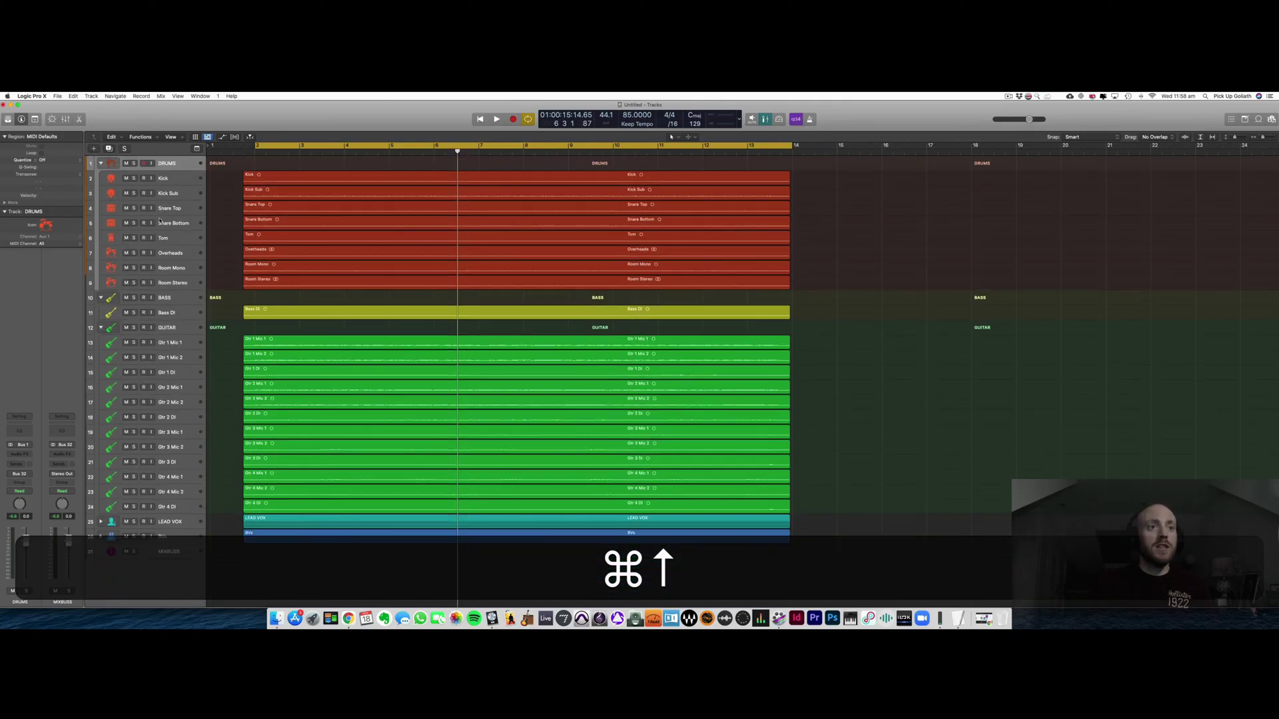
left_click(100, 522)
scroll(99, 548, "down", 1)
left_click(100, 555)
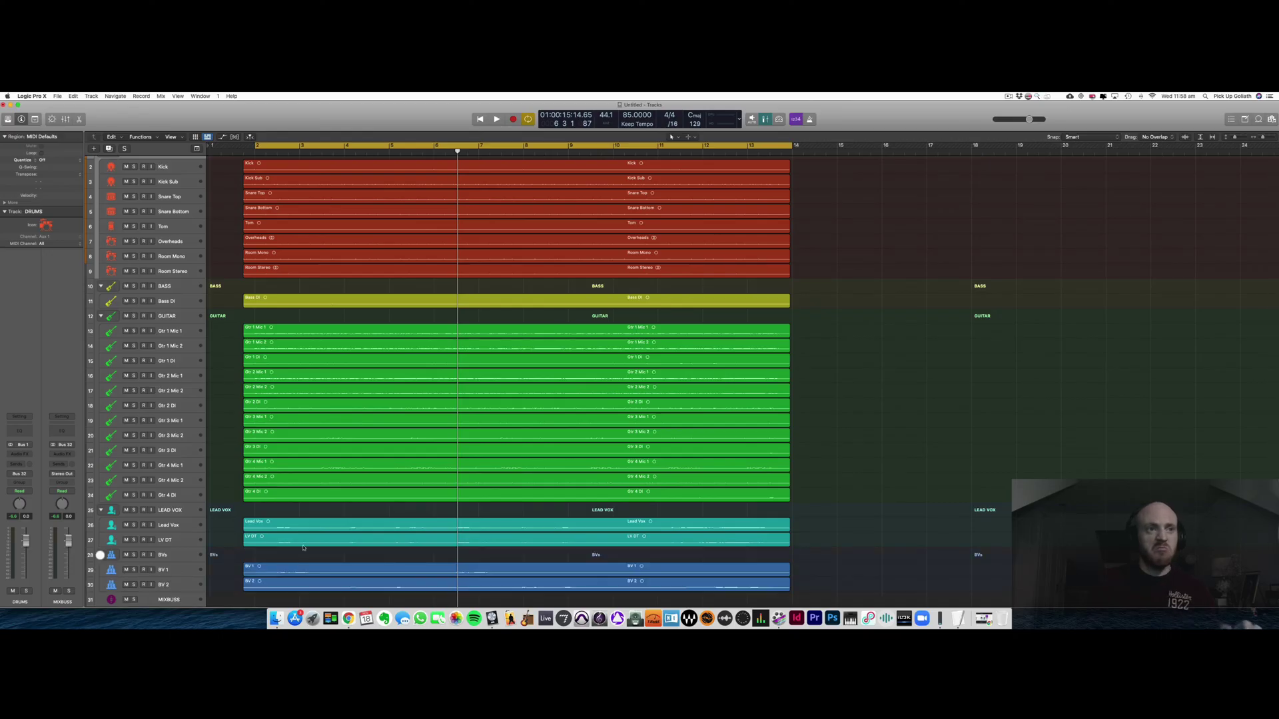
scroll(855, 396, "down", 1)
scroll(855, 396, "up", 2)
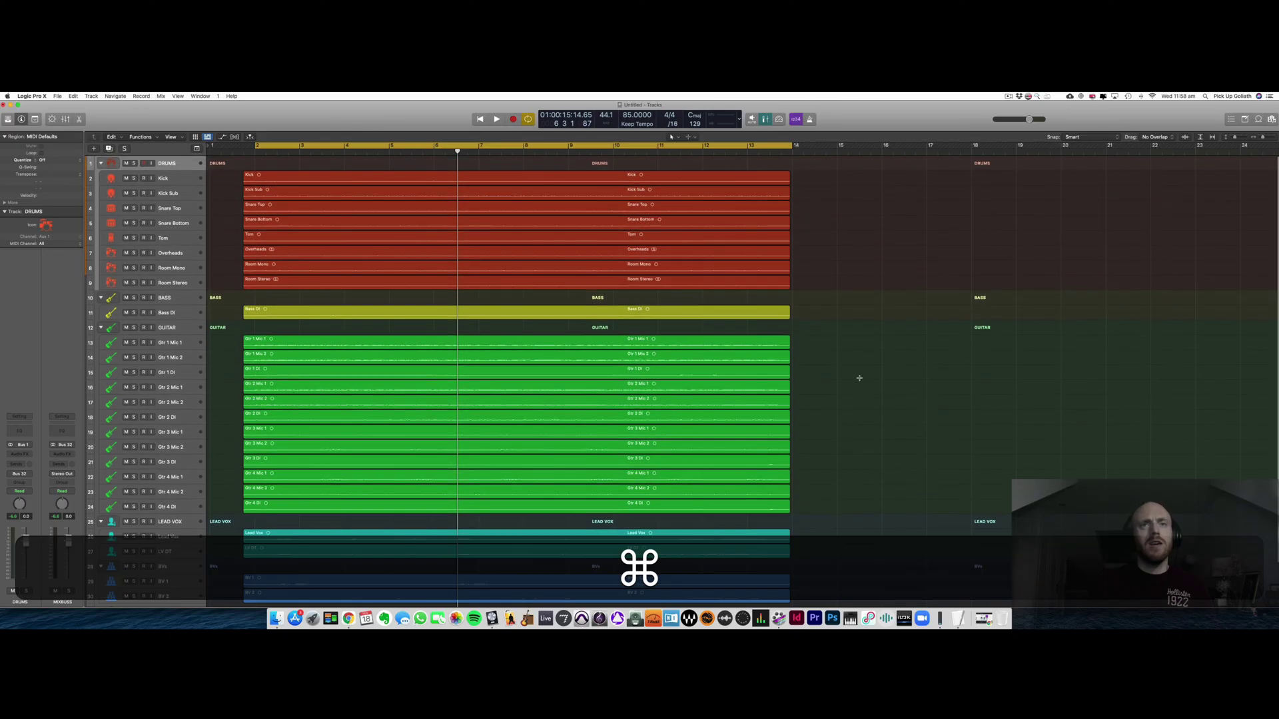
Step: Make the lanes taller and raise the Waveform Zoom slider to enlarge the waveforms
key("super+Down")
scroll(859, 378, "right", 2)
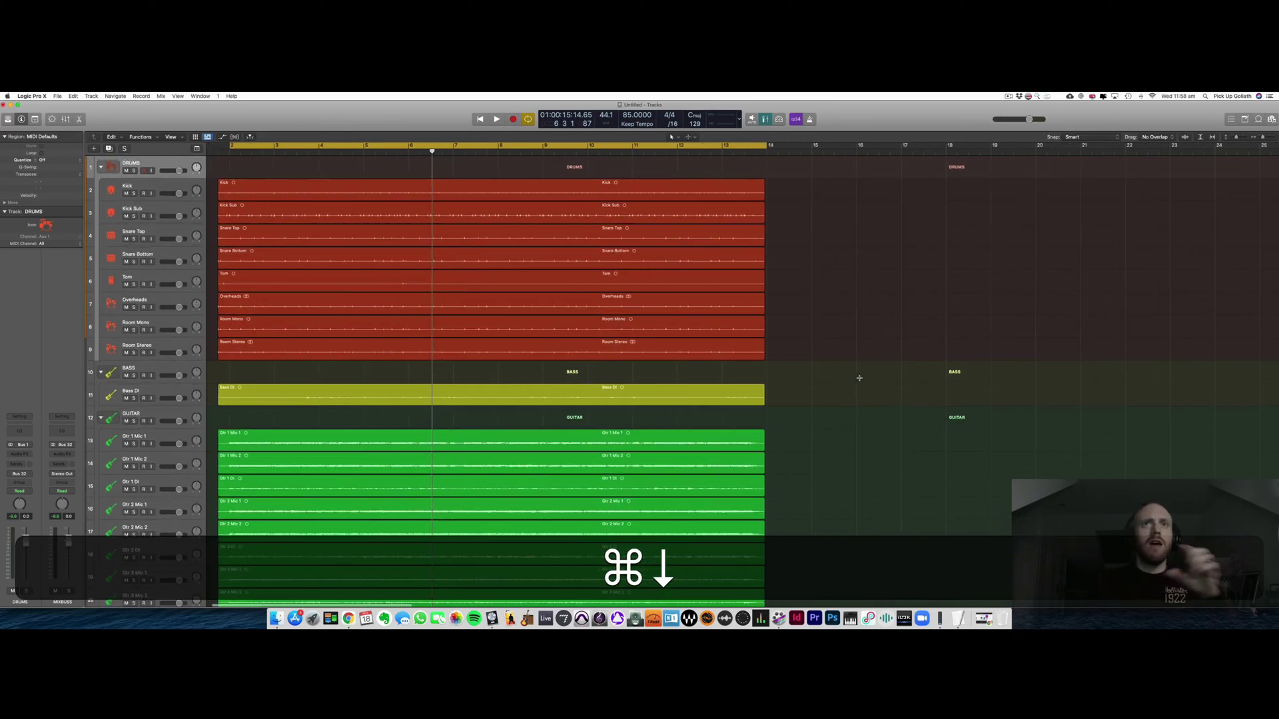
left_click(817, 277)
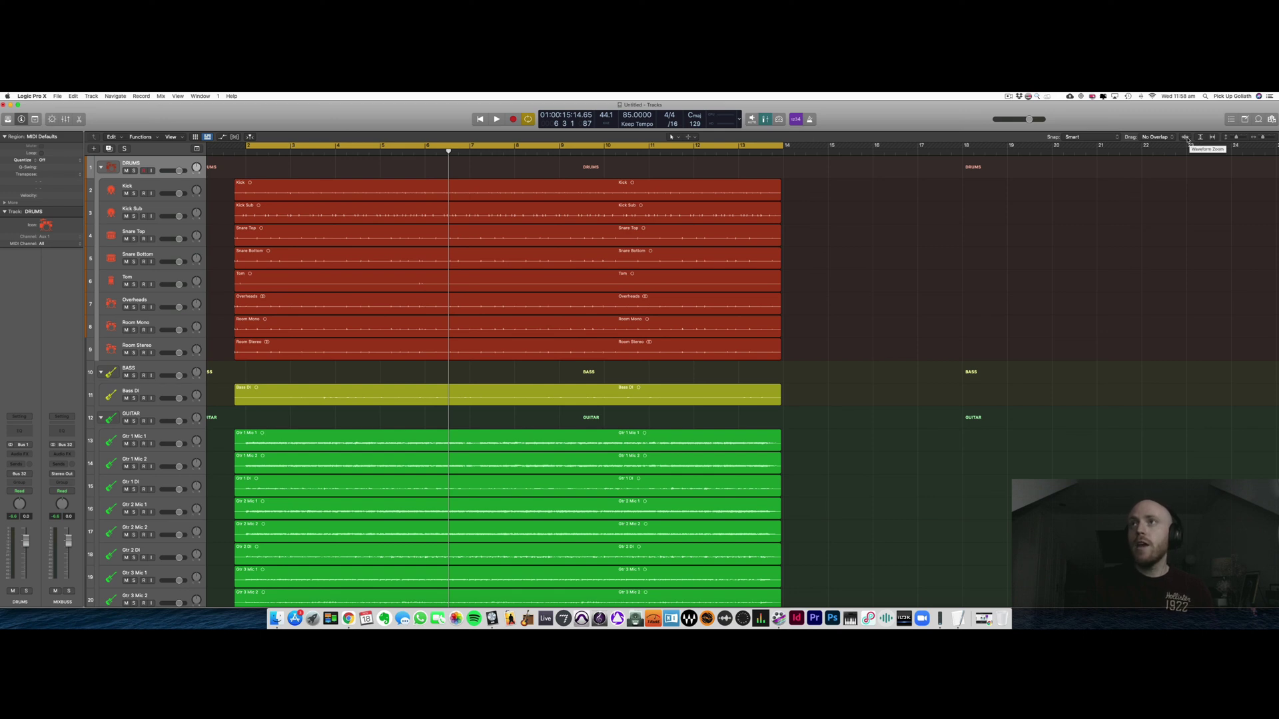
left_click_drag(1185, 138, 1186, 132)
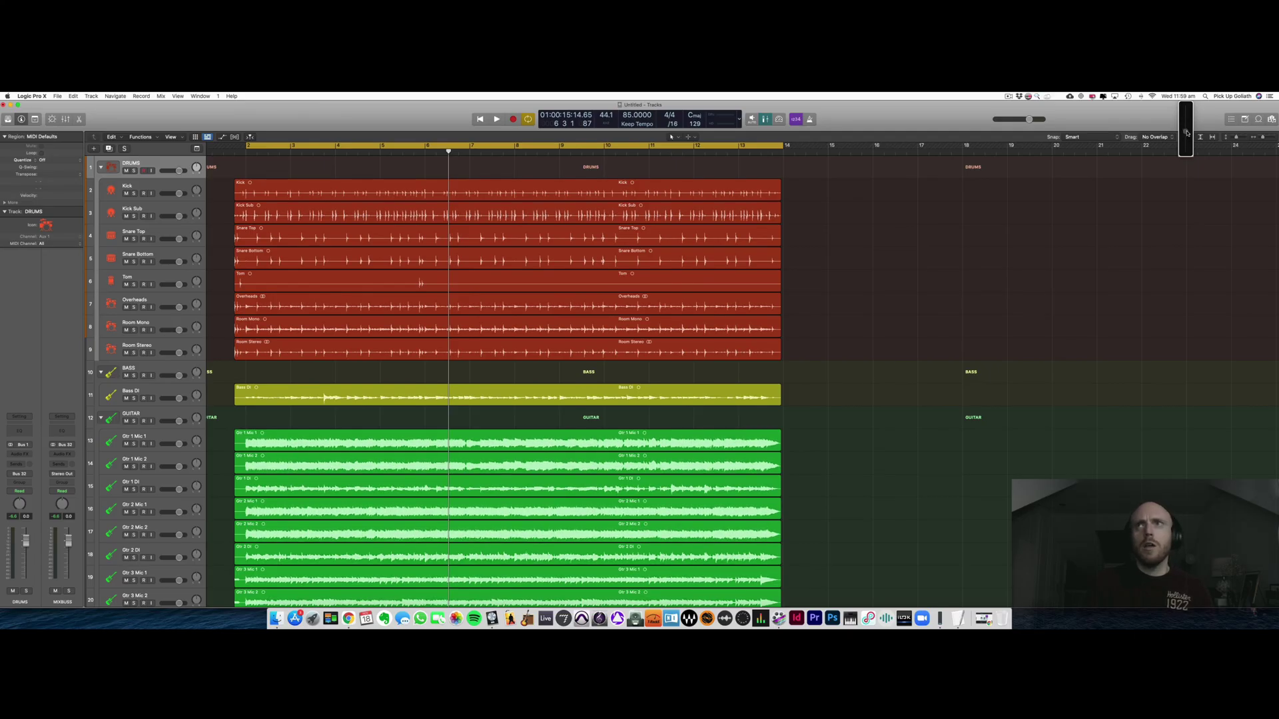
left_click_drag(1187, 133, 1186, 133)
Step: Readjust the track heights and collapse the DRUMS and BASS stacks
key("super+Down")
key("super+Down")
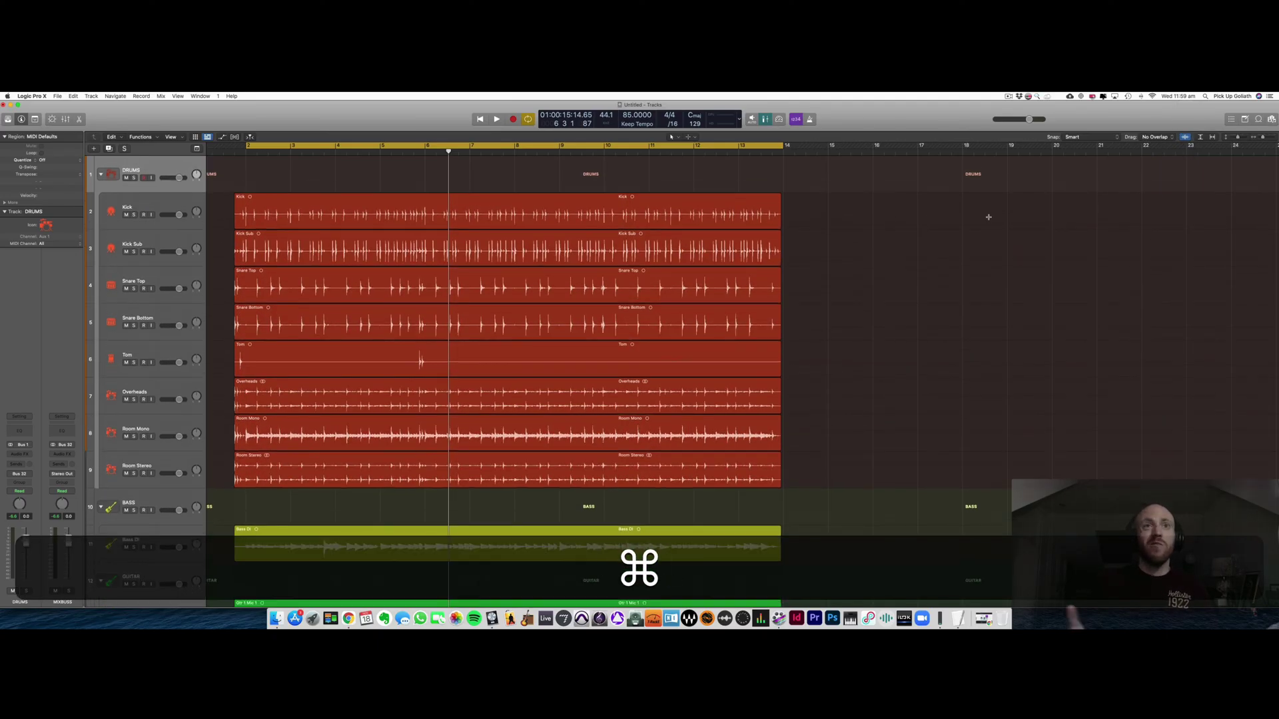
key("super+Up")
key("super+Up")
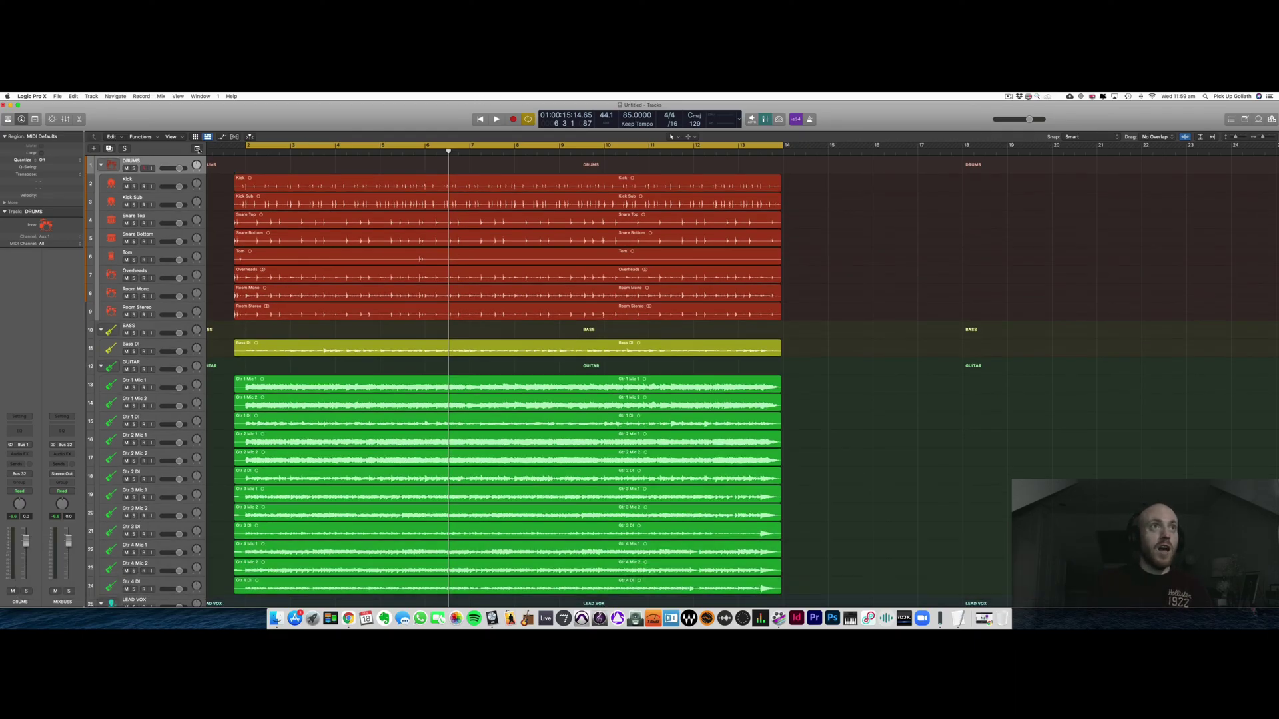
left_click(102, 166)
left_click(101, 184)
Step: Fold the GUITAR, LEAD VOX and BVs stacks and enlarge all track lanes
left_click(101, 202)
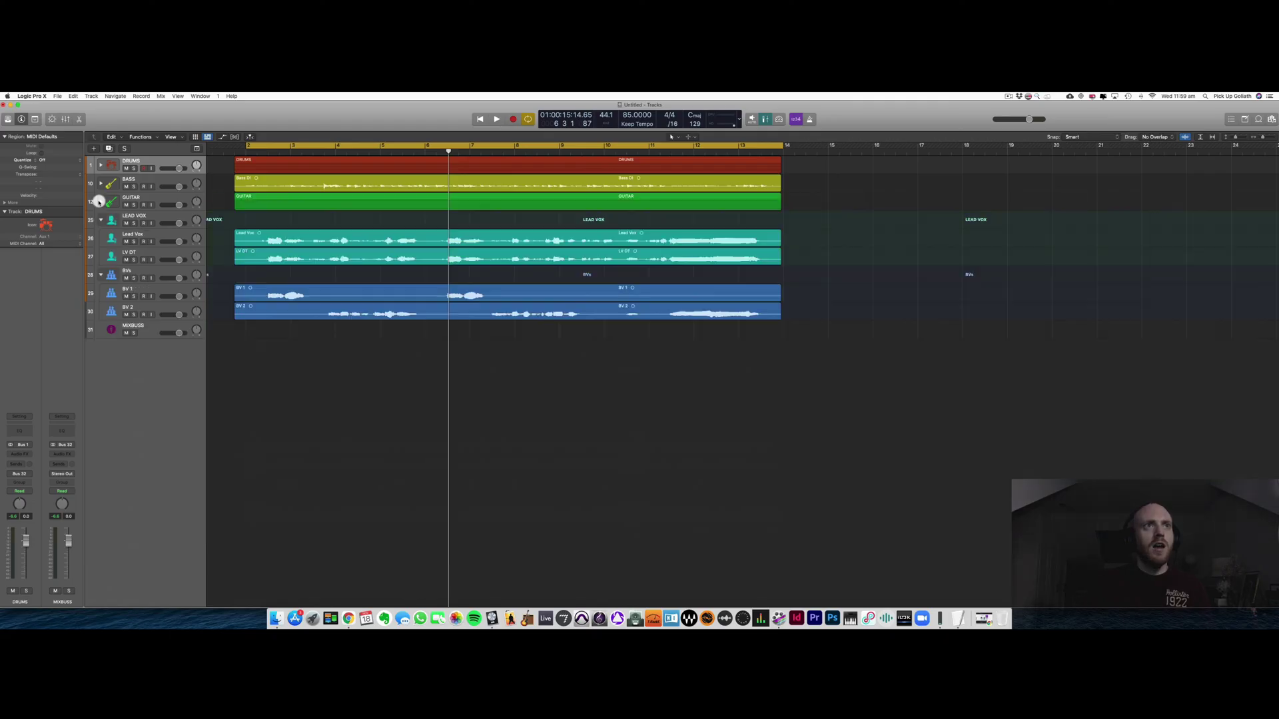
left_click(100, 219)
left_click(100, 239)
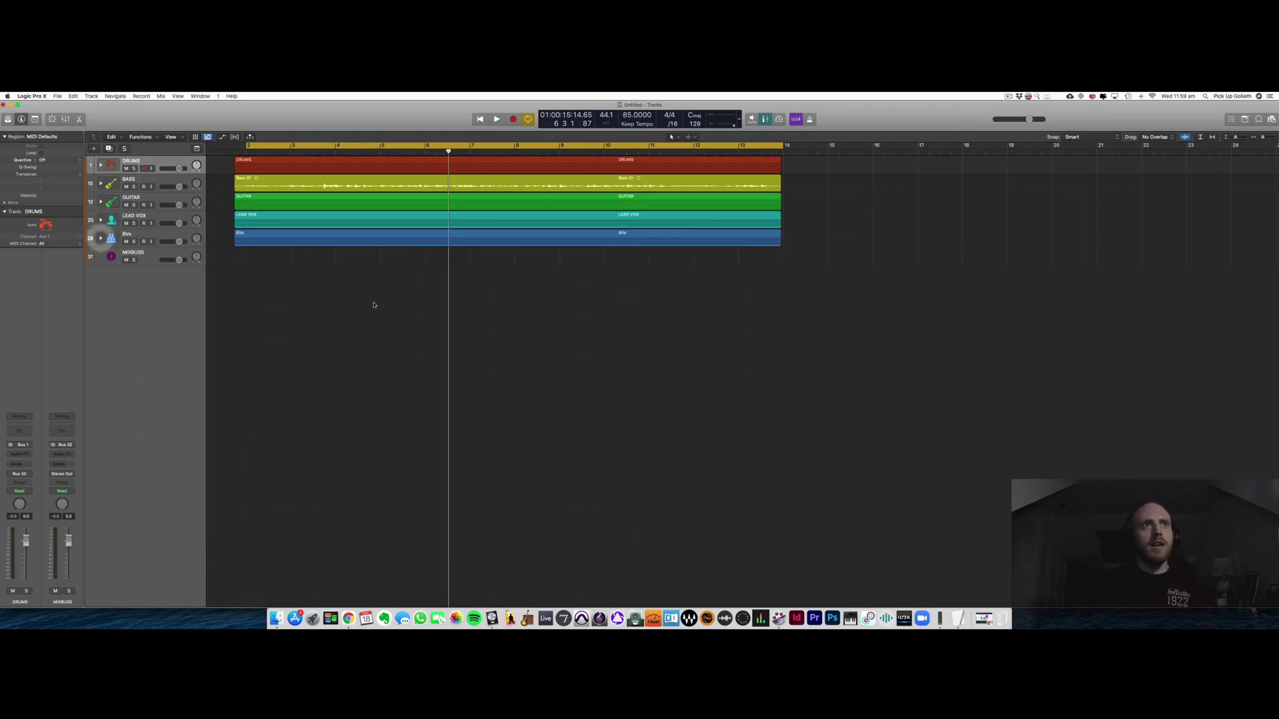
key("super+Down")
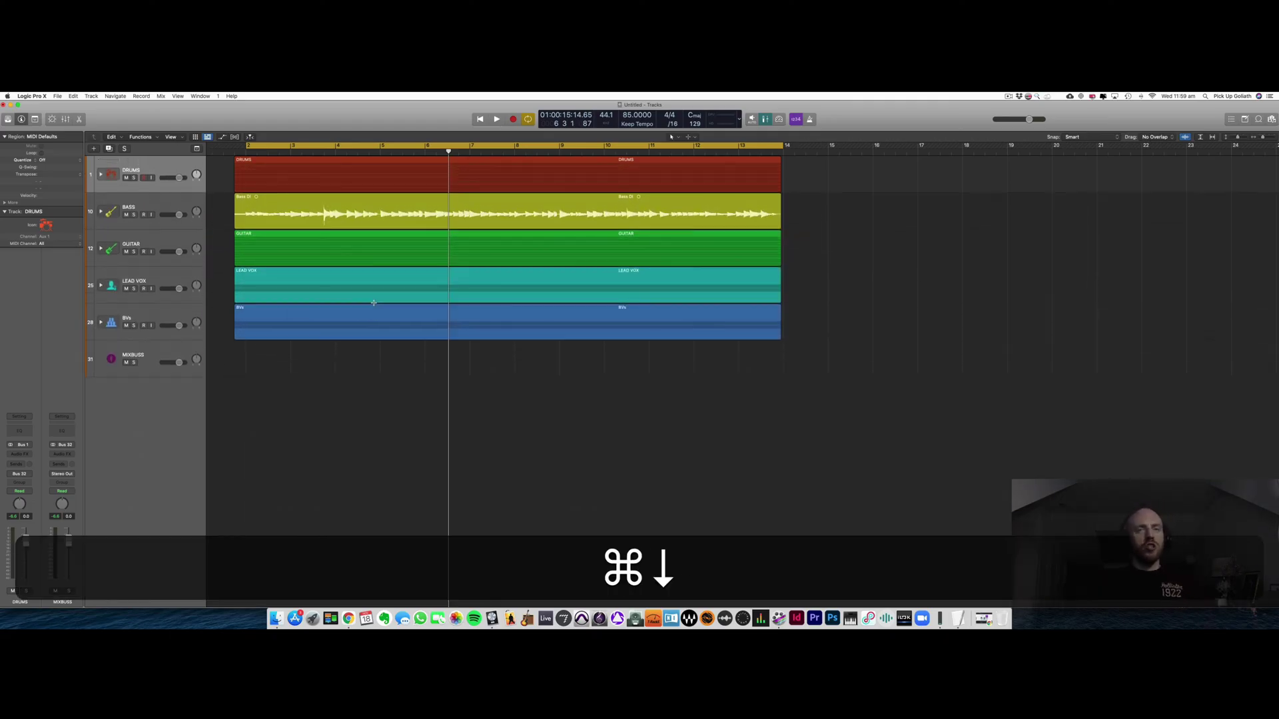